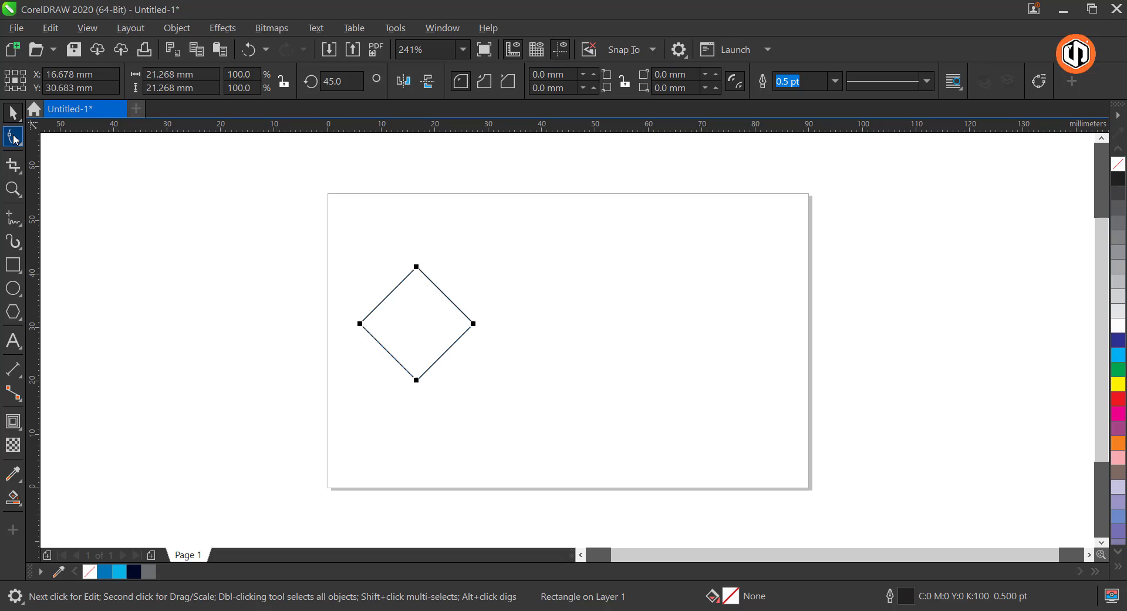
Round the left and right corners of the diamond, keeping its upper and lower corners sharp
click(15, 138)
drag(362, 325, 390, 319)
key(space)
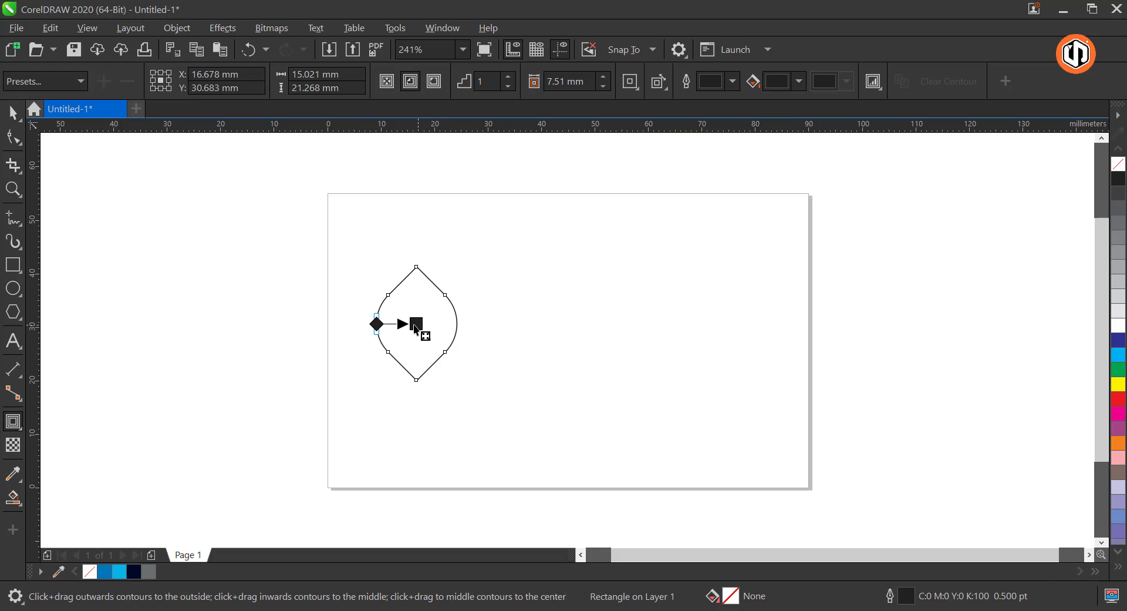
Add a one-step inside contour offset about 0.98 mm to the rounded diamond and break the contour apart
drag(383, 330, 385, 325)
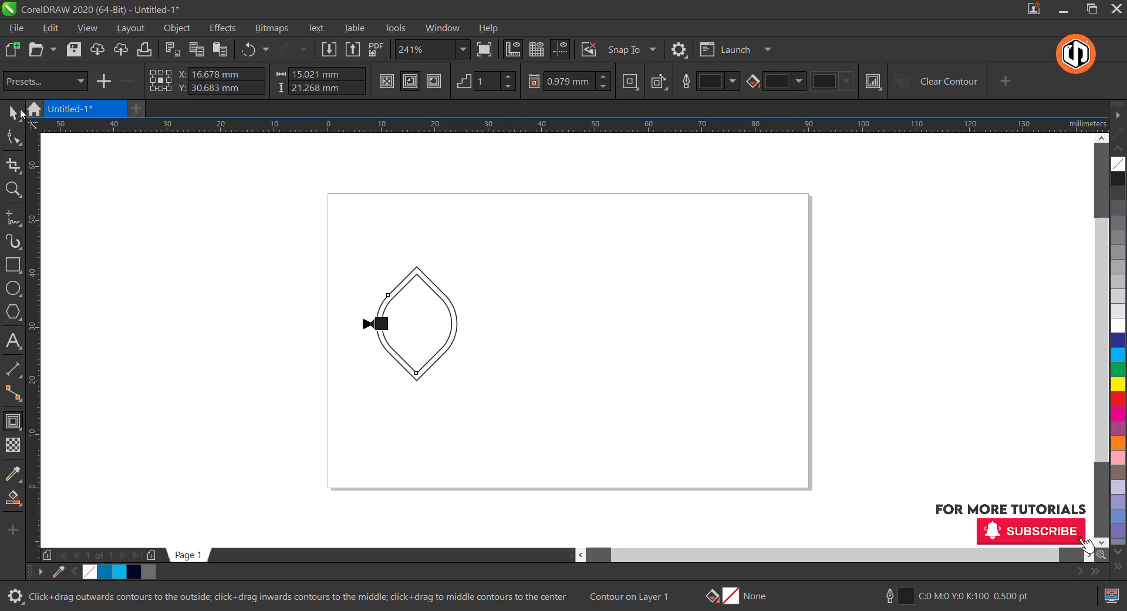
click(13, 112)
right_click(423, 294)
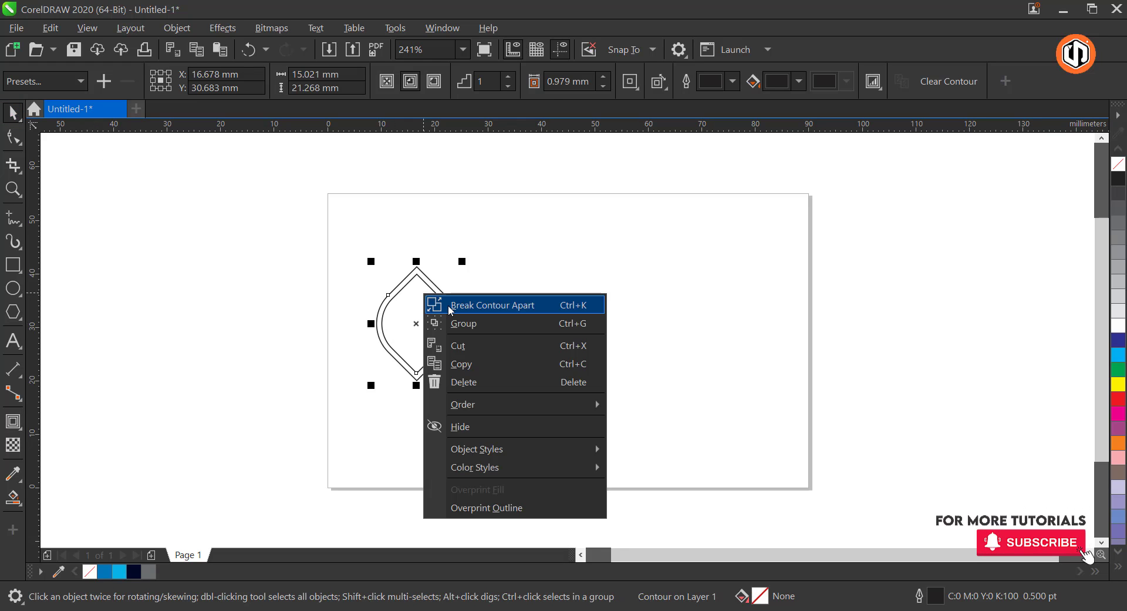
click(448, 304)
click(244, 302)
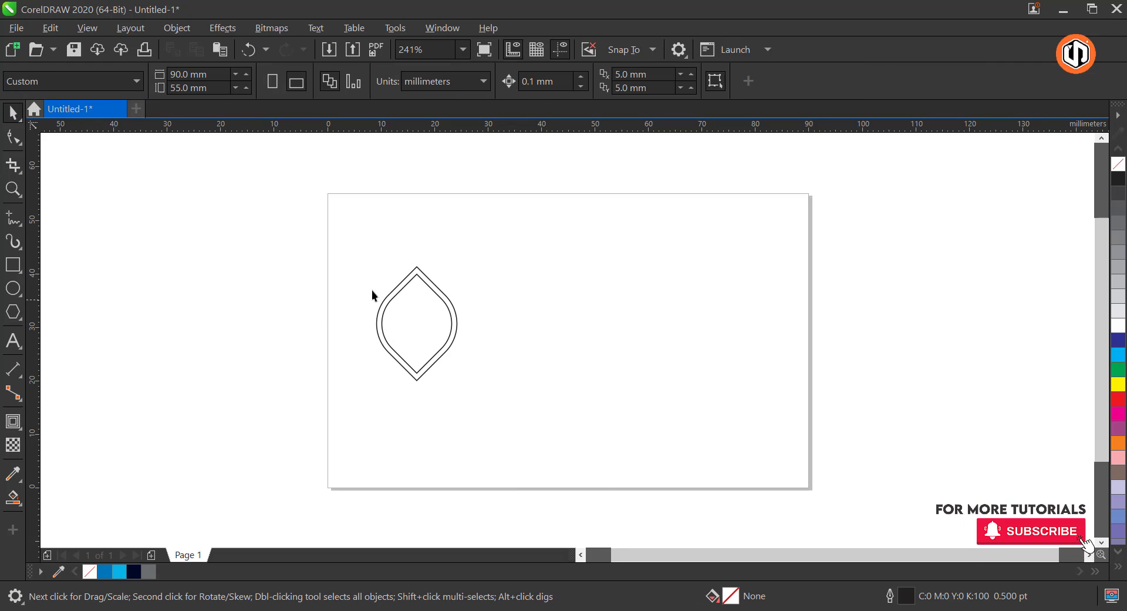
Draw a straight vertical freehand line about 14.5 mm long beside the double-outlined shape
key(z)
mouse_move(300, 241)
mouse_down()
mouse_move(403, 327)
mouse_move(548, 385)
mouse_up()
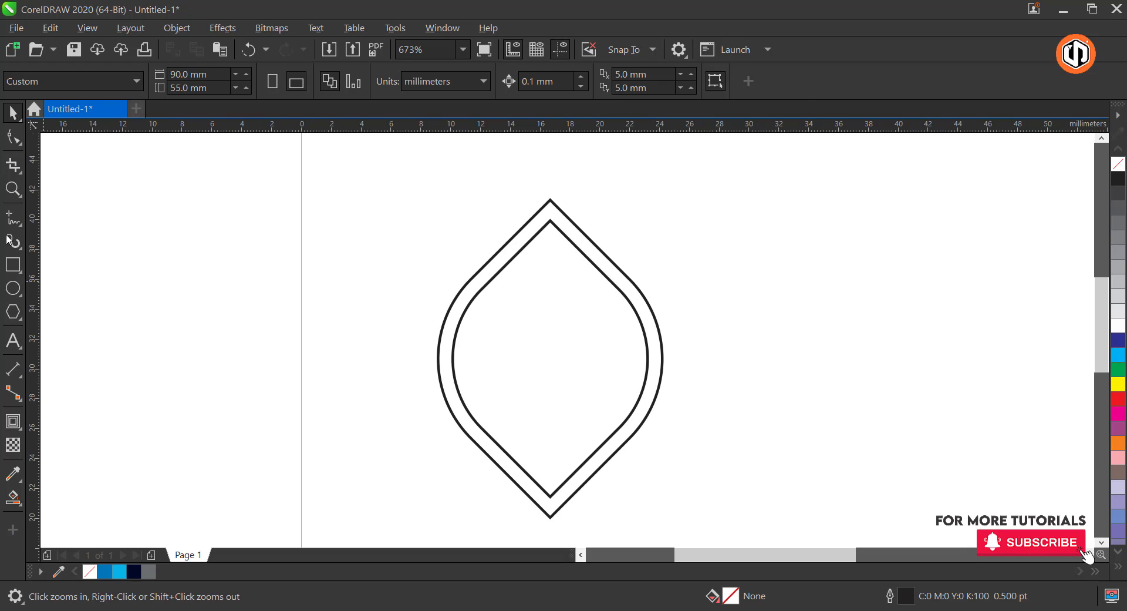
key(F5)
click(392, 231)
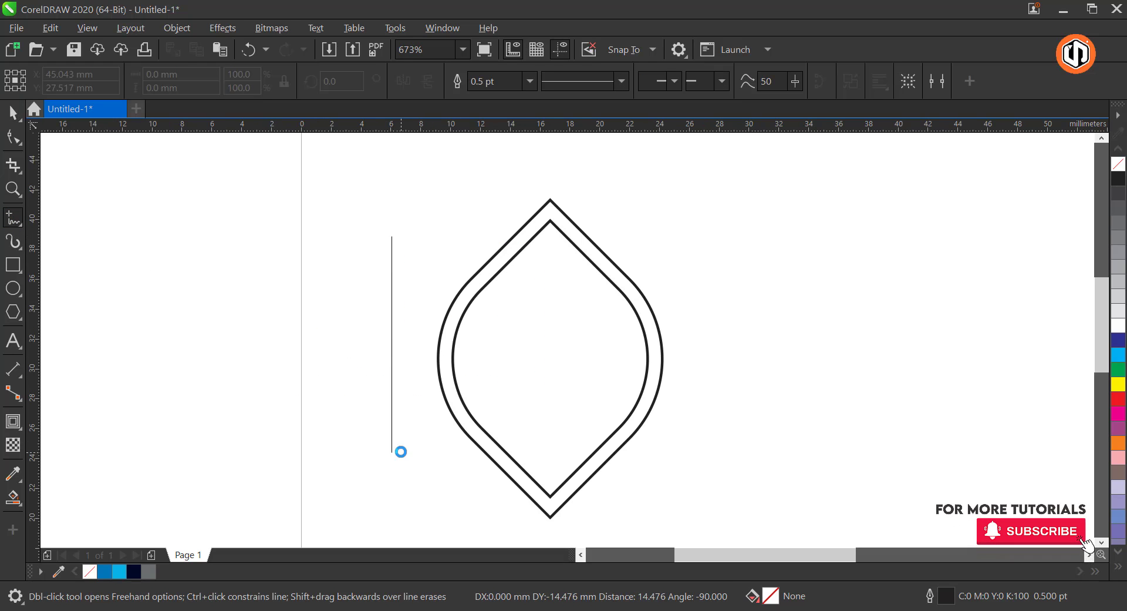
click(391, 457)
Convert the vertical line to a curve and bend it into an S shape about 2.4 mm wide
click(13, 136)
drag(280, 184, 500, 503)
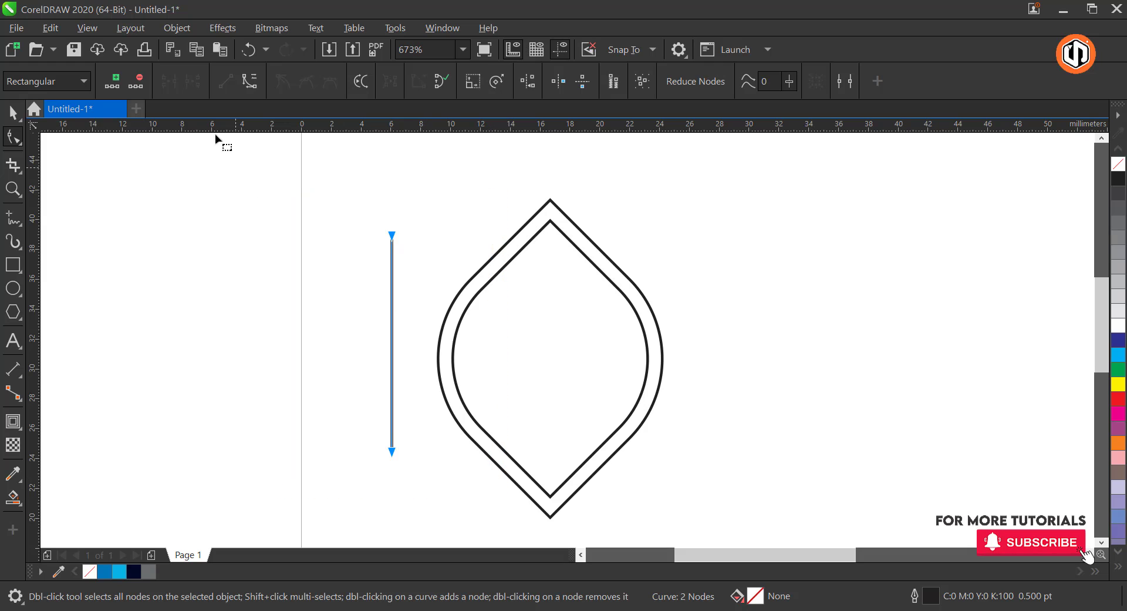
click(249, 88)
drag(393, 317, 451, 341)
key(space)
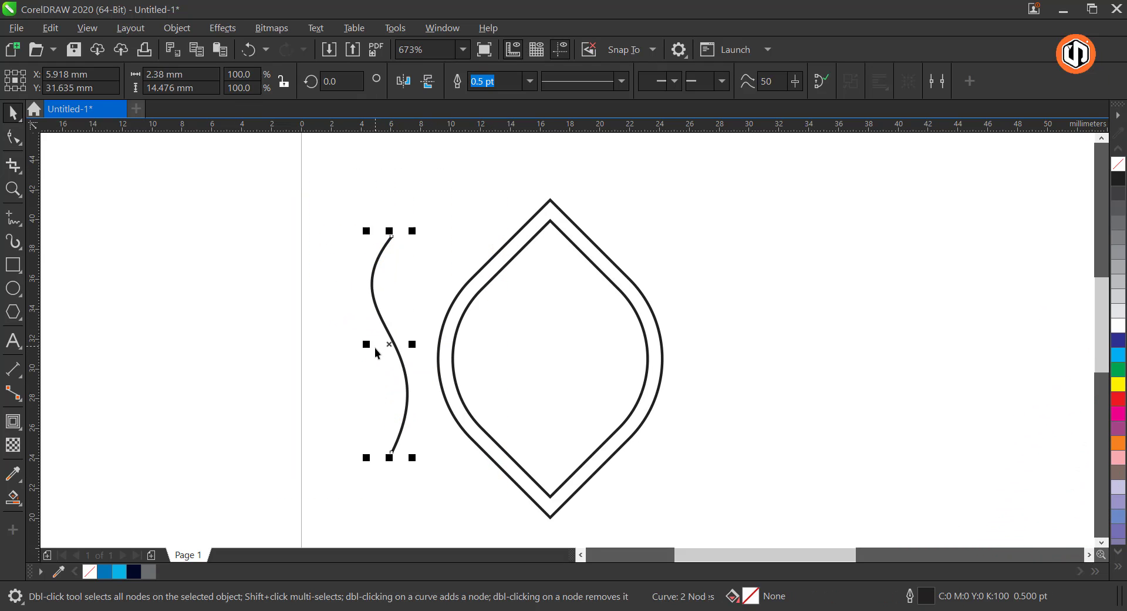
Place the S-curve over the inner shape and reshape it so its lower end crosses the inner lower-right edge
drag(537, 344, 536, 344)
key(space)
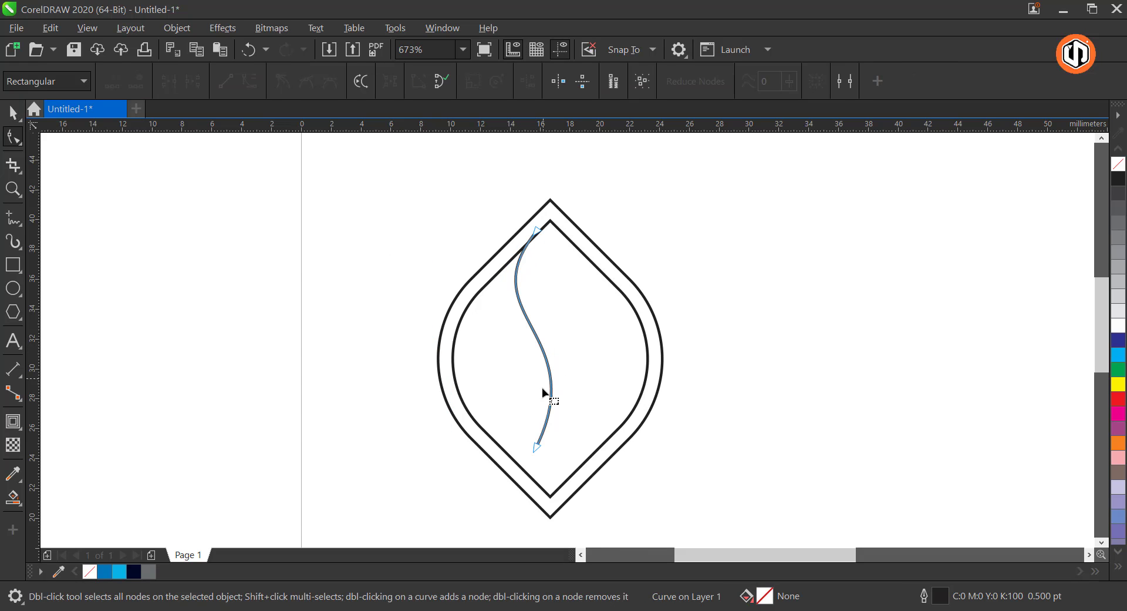
drag(538, 449, 590, 464)
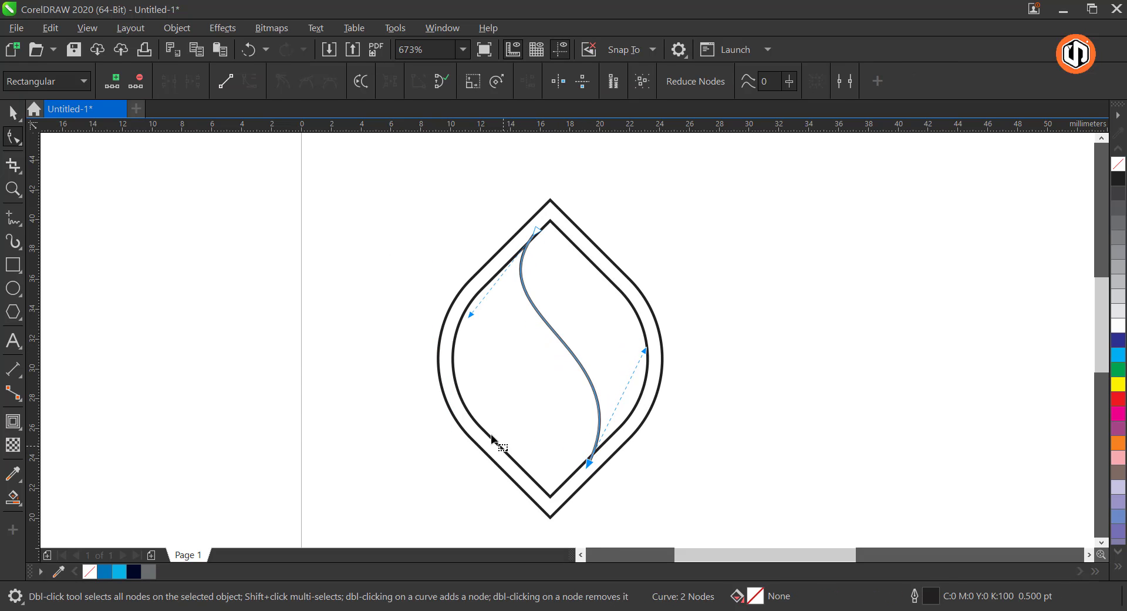
drag(471, 316, 462, 325)
key(space)
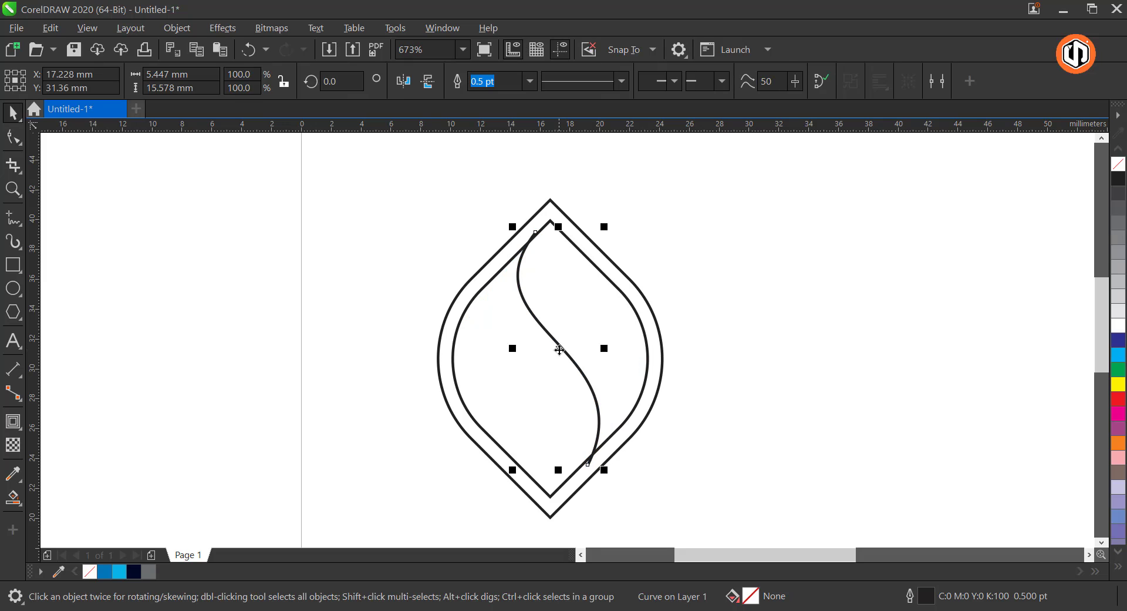
Copy the S-curve toward the lower left and enlarge both curves together to about 7.7 x 18.1 mm across the inner shape
drag(557, 352, 539, 369)
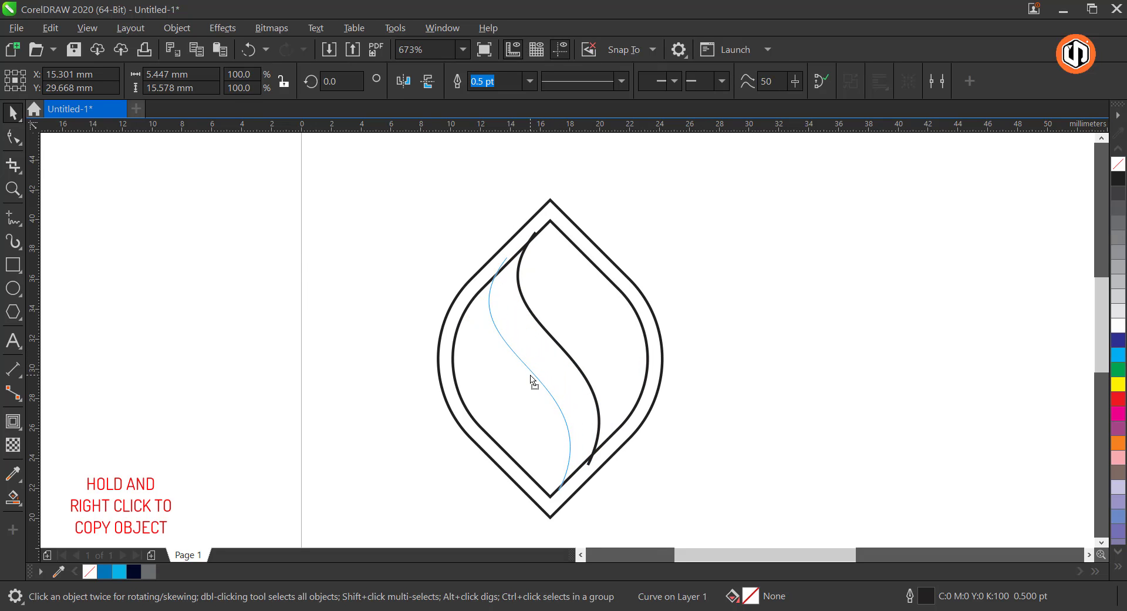
shift+click(561, 350)
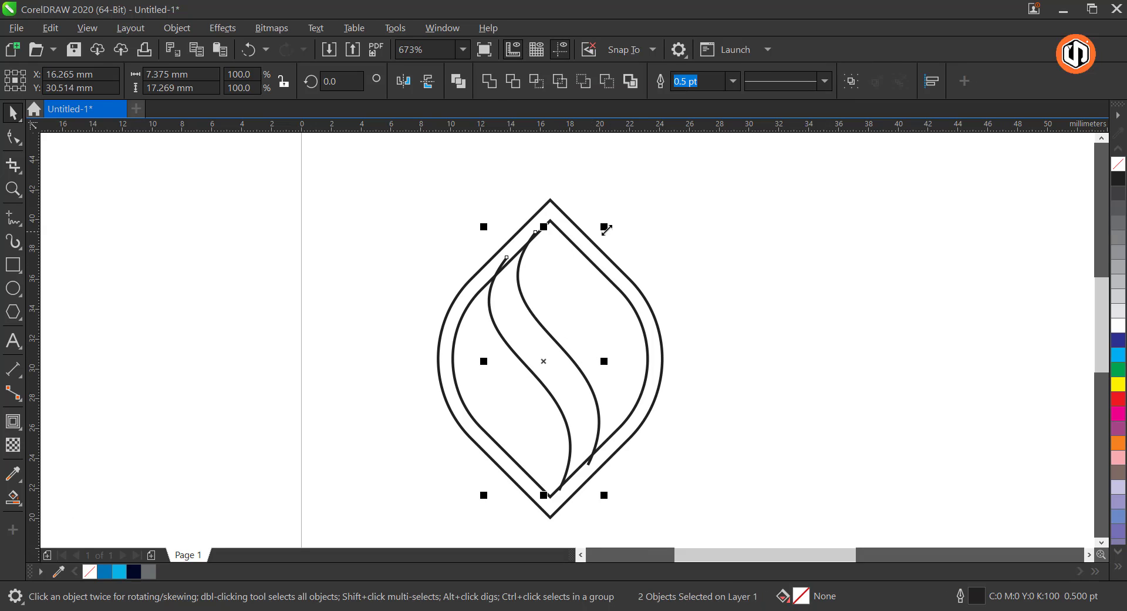
drag(606, 229, 611, 217)
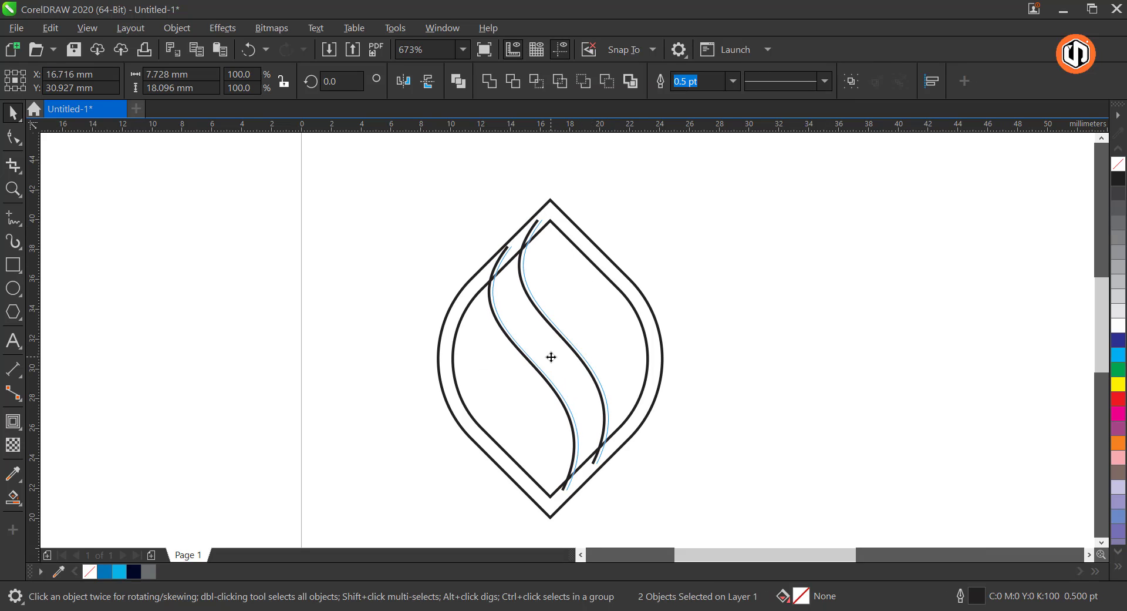
drag(551, 356, 551, 355)
click(221, 262)
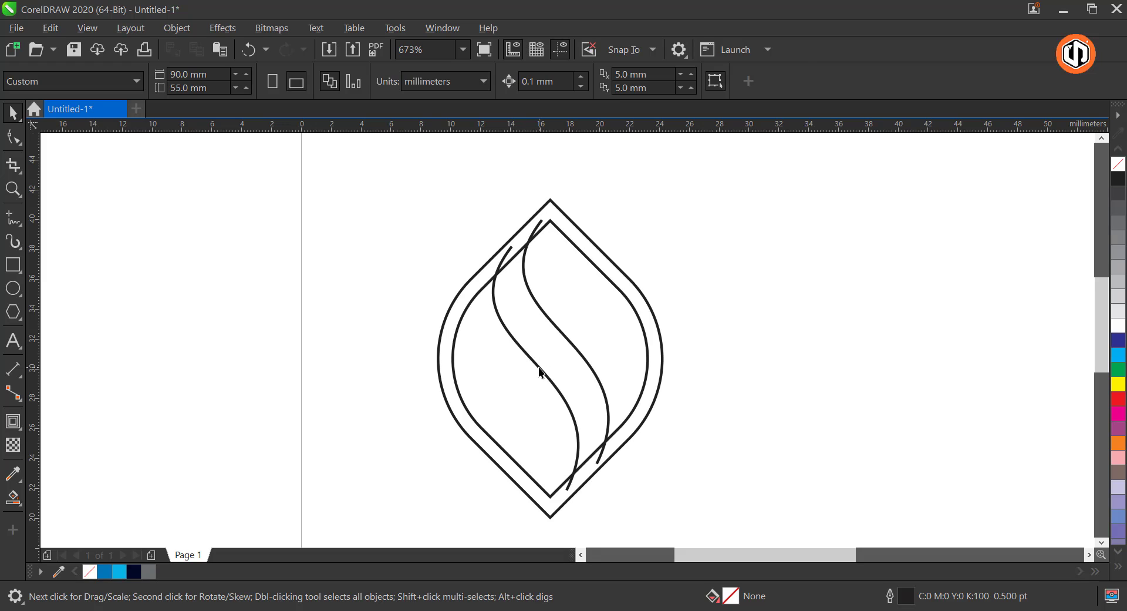
Undo the shift of the right S-curve and move the left S-curve slightly down and left to widen the band
click(541, 373)
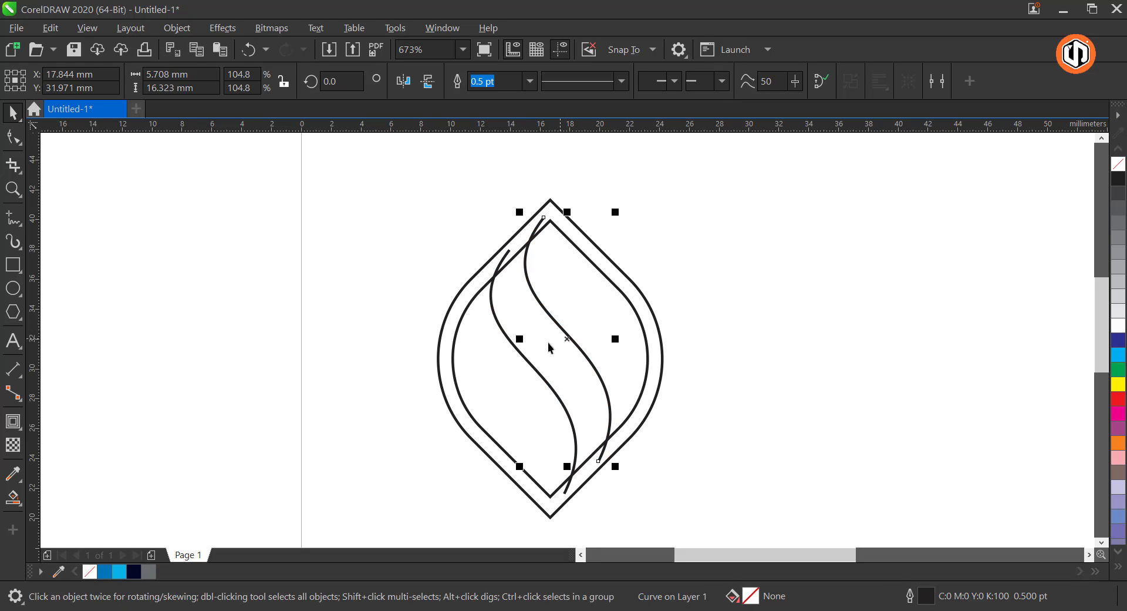
key(ctrl+z)
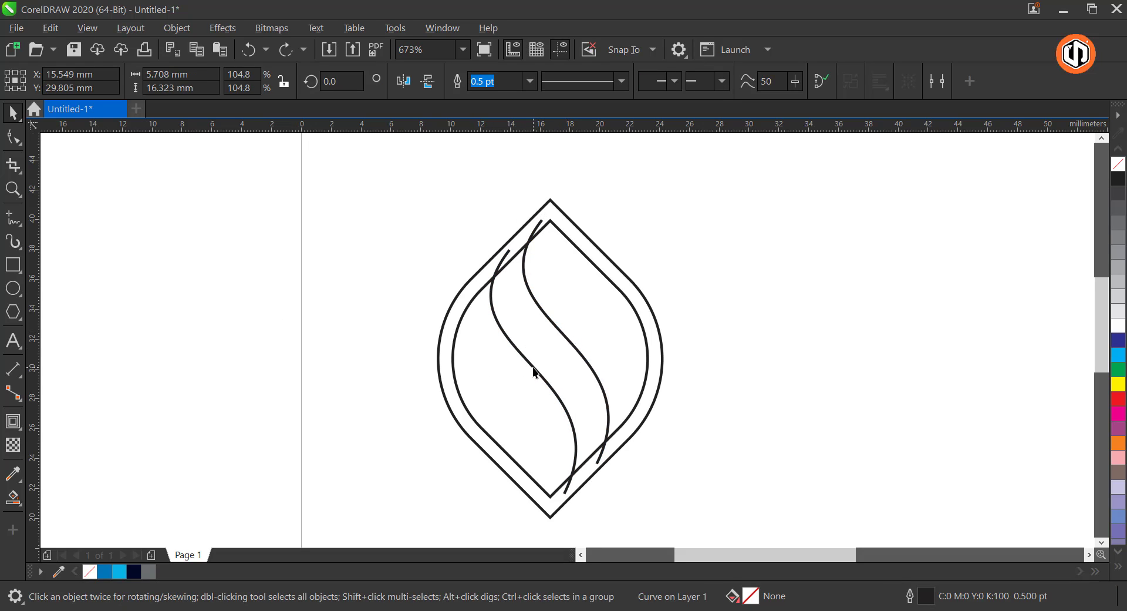
drag(531, 371, 531, 371)
click(223, 269)
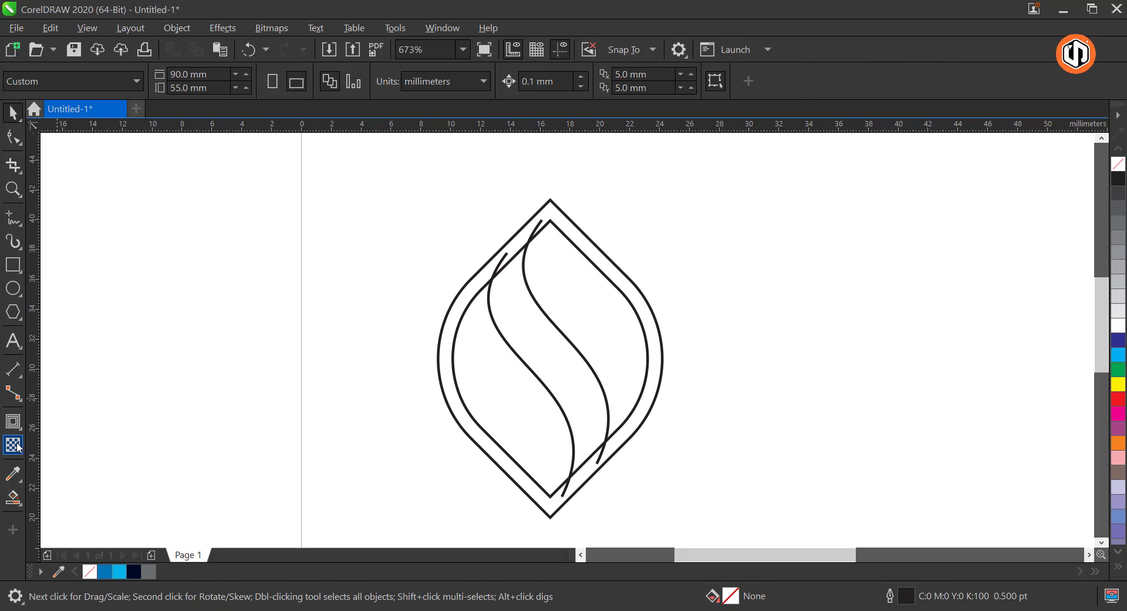
Smart Fill the regions on both sides of the S-shaped band with blue and a 0.5 pt outline
click(17, 502)
click(138, 517)
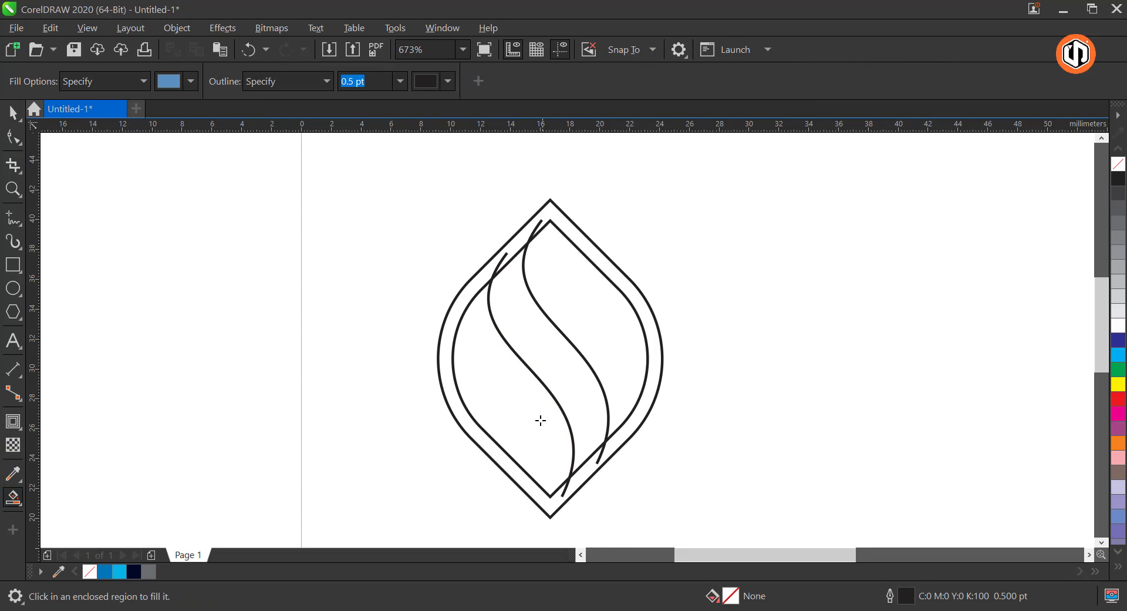
click(538, 420)
click(588, 348)
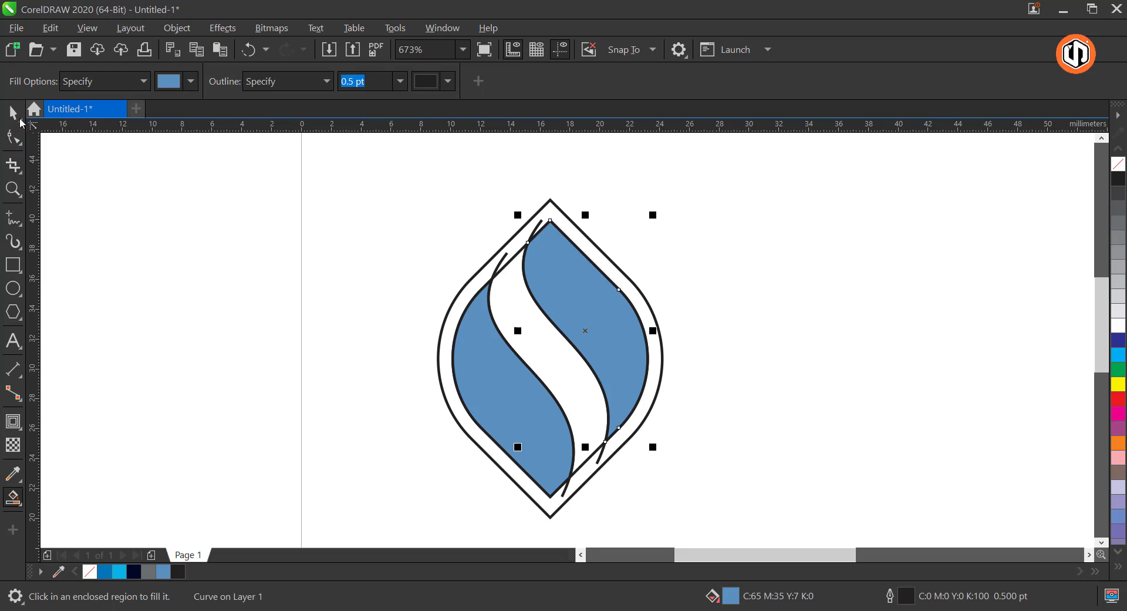
Delete both S-curves and the inner contour, leaving the two blue shapes inside the outer outline
click(19, 118)
click(130, 191)
click(538, 228)
key(Delete)
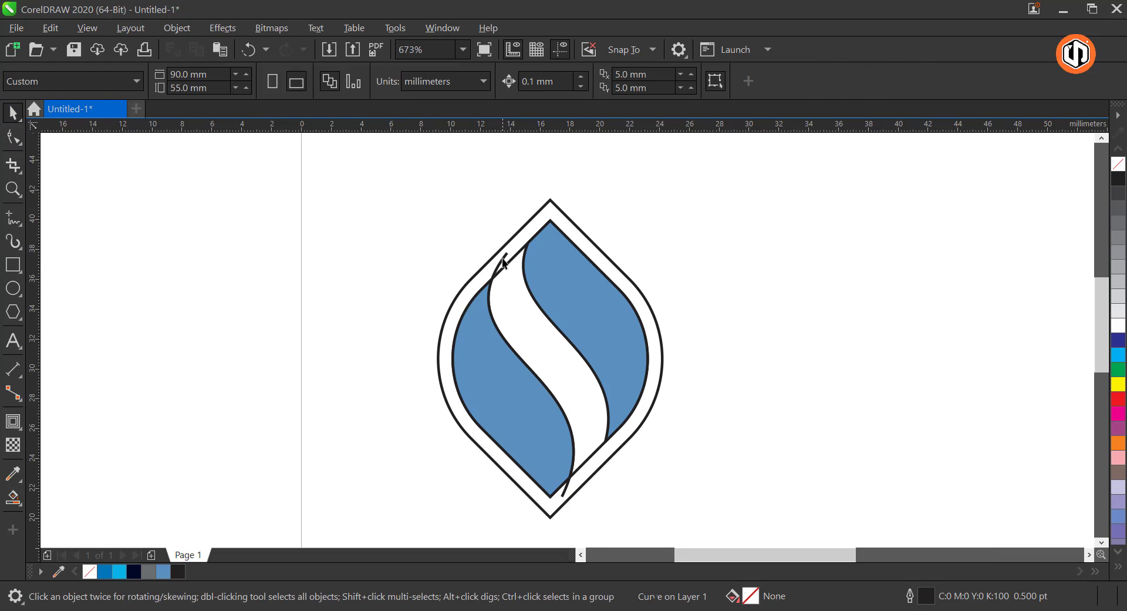
click(503, 258)
key(Delete)
click(509, 262)
key(Delete)
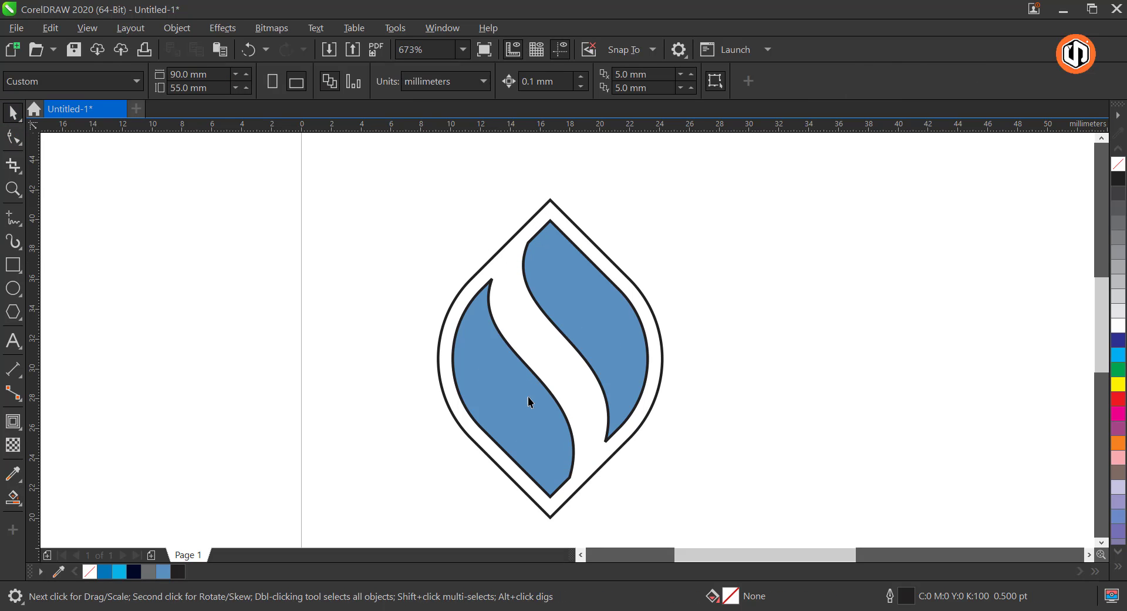
Remove the extra corner node from each blue shape so its S-curve runs smoothly into the tip
click(530, 402)
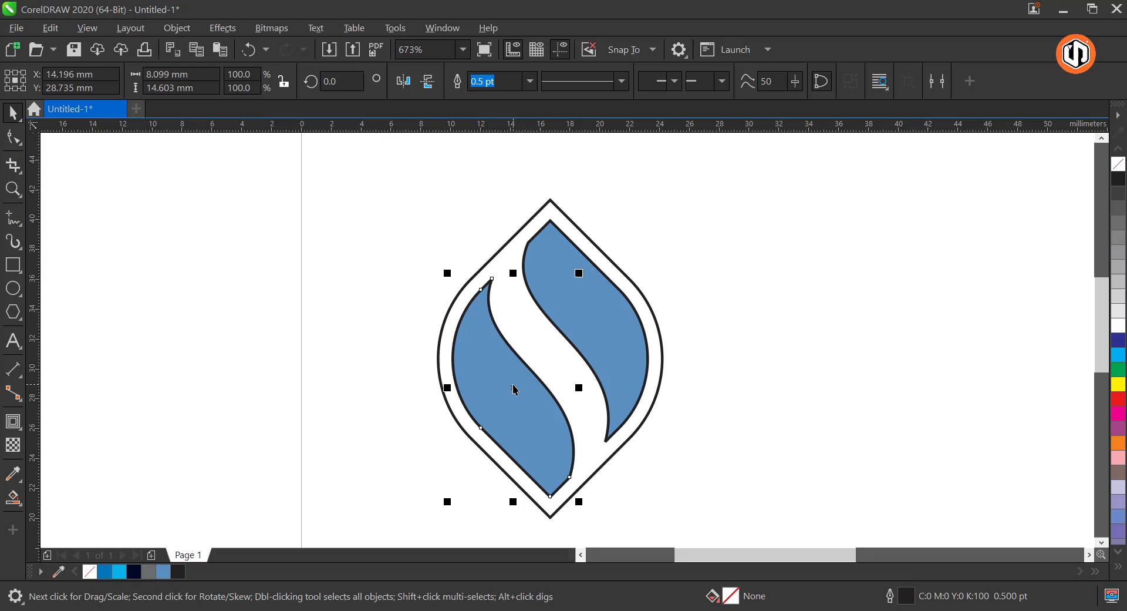
click(14, 140)
key(Delete)
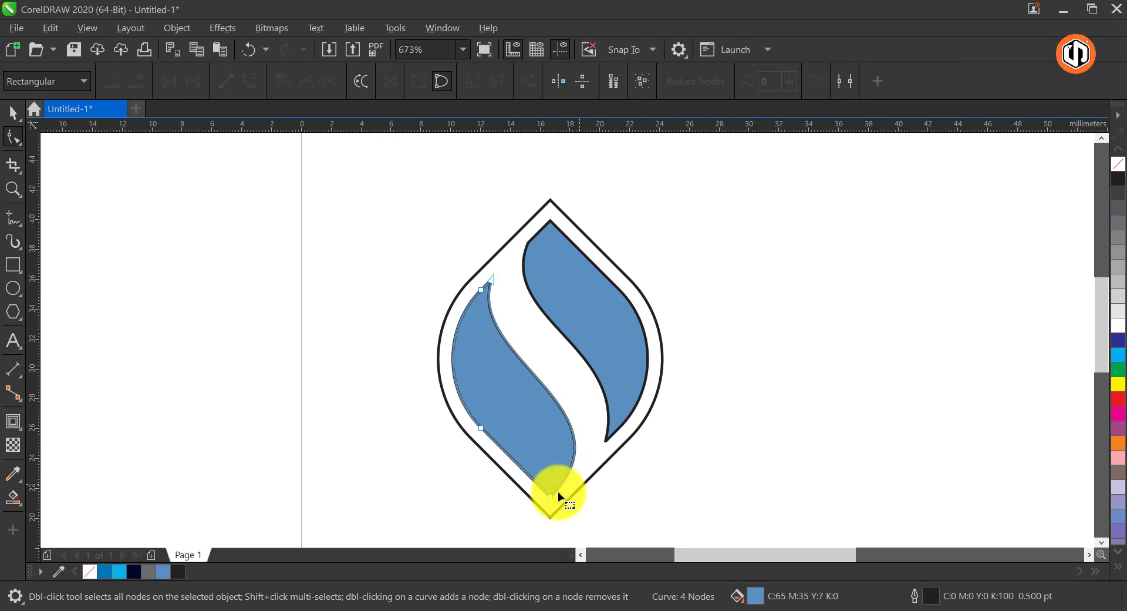
click(533, 244)
key(space)
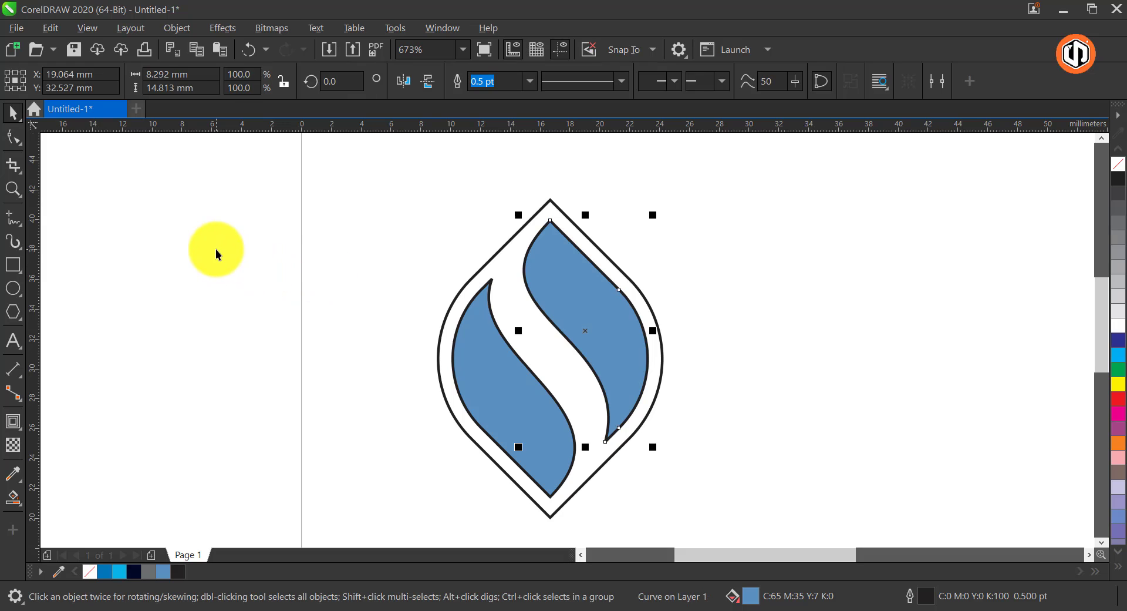
Scale the whole logo down to about 11.7 x 16.6 mm
click(216, 249)
key(shift+F4)
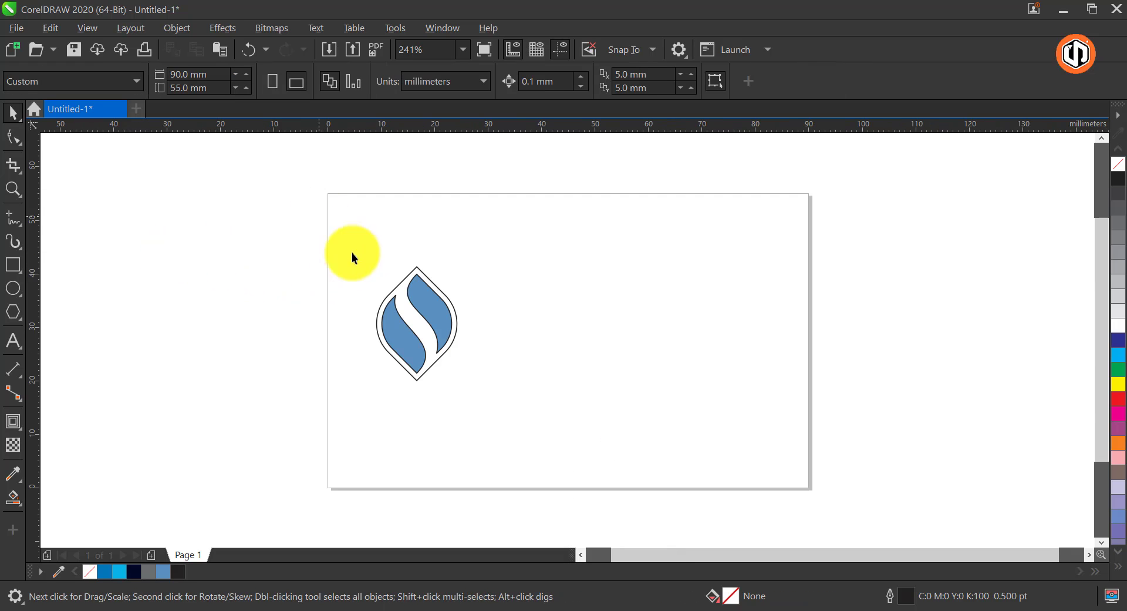
key(ctrl+a)
drag(465, 259, 465, 287)
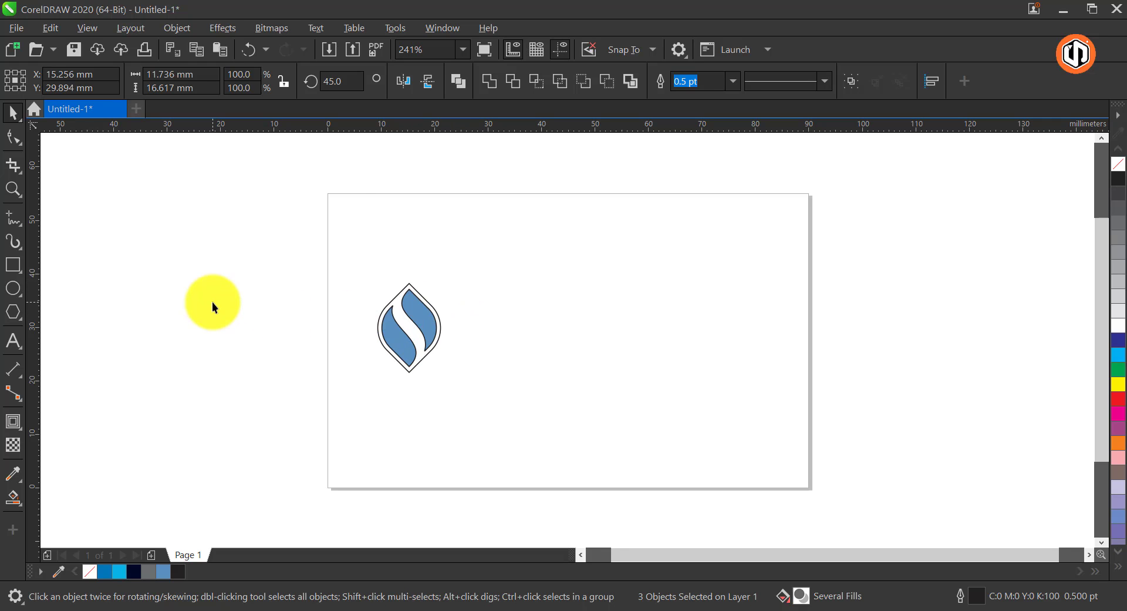
click(214, 303)
Remove the outlines from the two blue logo shapes
click(409, 320)
shift+click(385, 326)
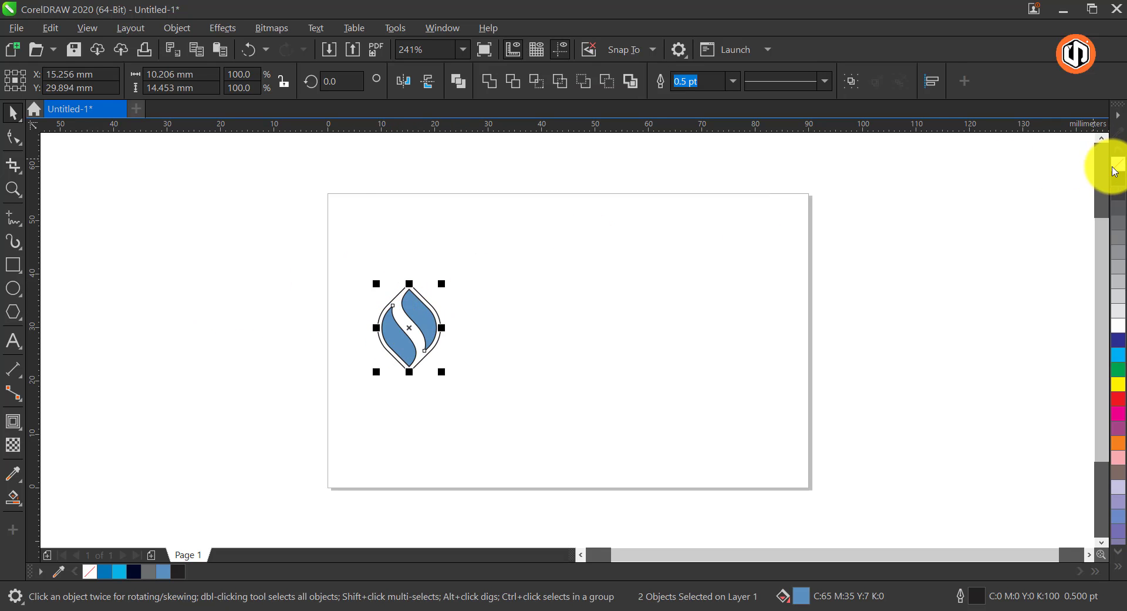
click(852, 240)
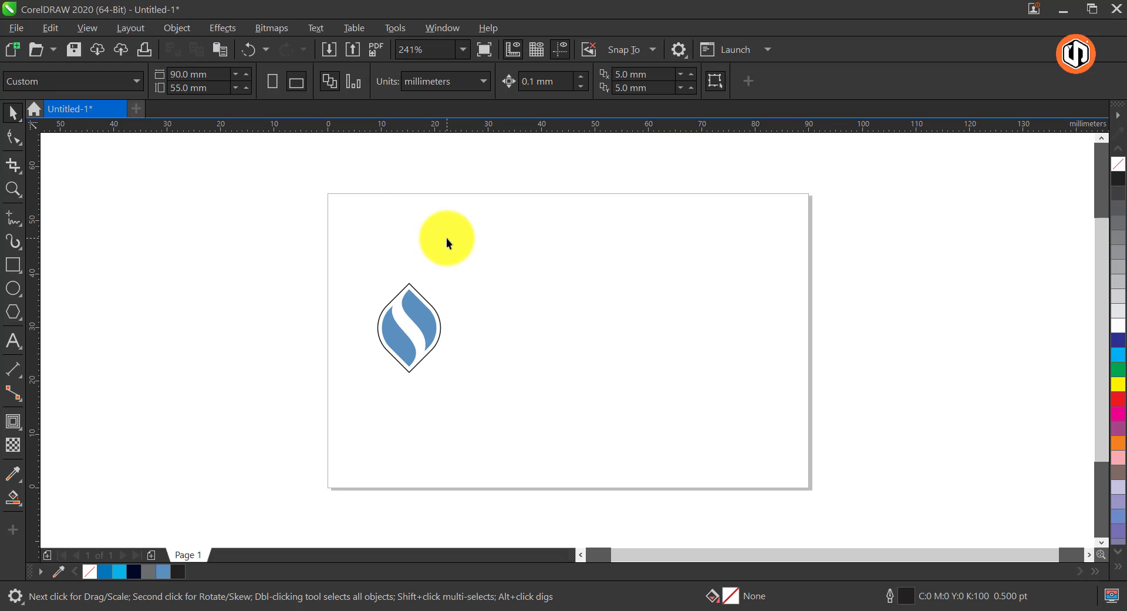
Draw a square about 51.7 mm wide over the page's right side and rotate it 45 degrees
click(11, 270)
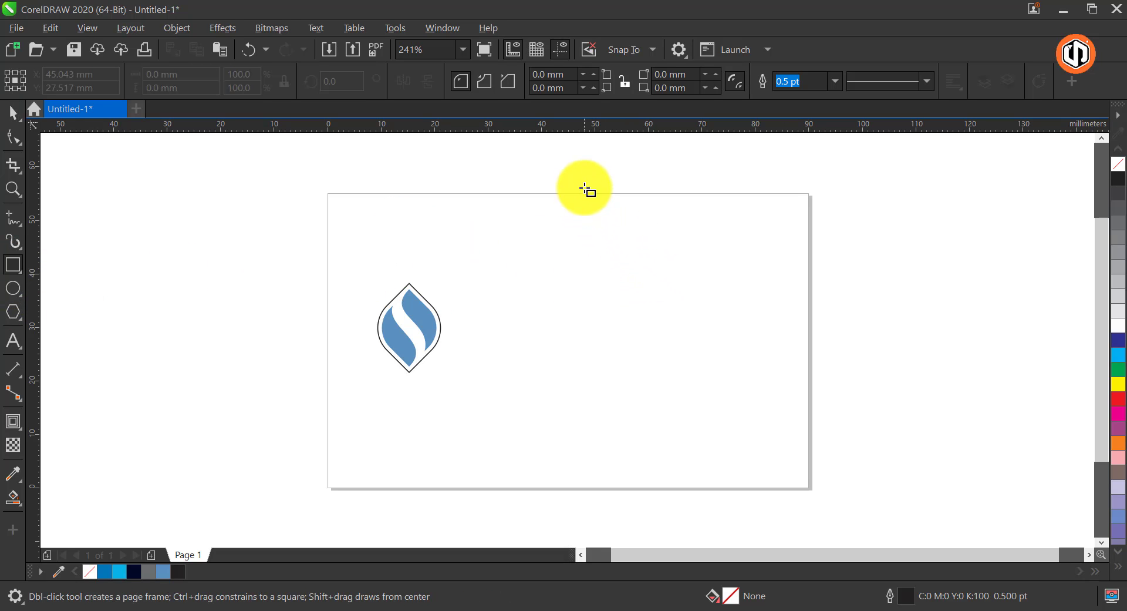
drag(598, 228, 876, 504)
key(space)
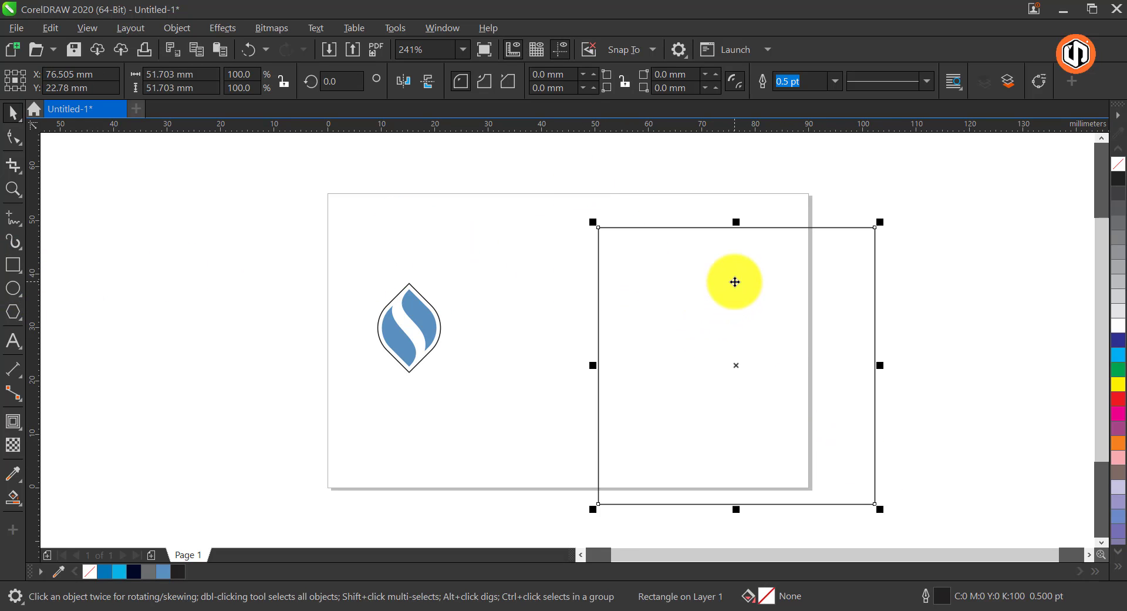
click(869, 228)
drag(886, 222, 724, 183)
Round all four corners of the large rotated square
click(12, 139)
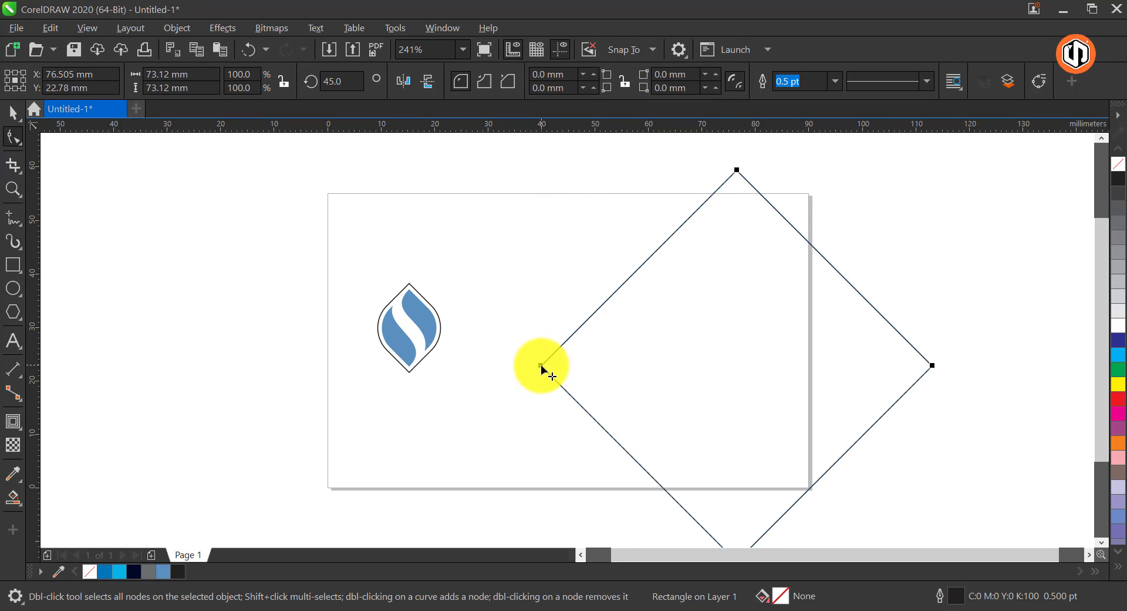
drag(588, 387, 579, 405)
key(space)
click(329, 230)
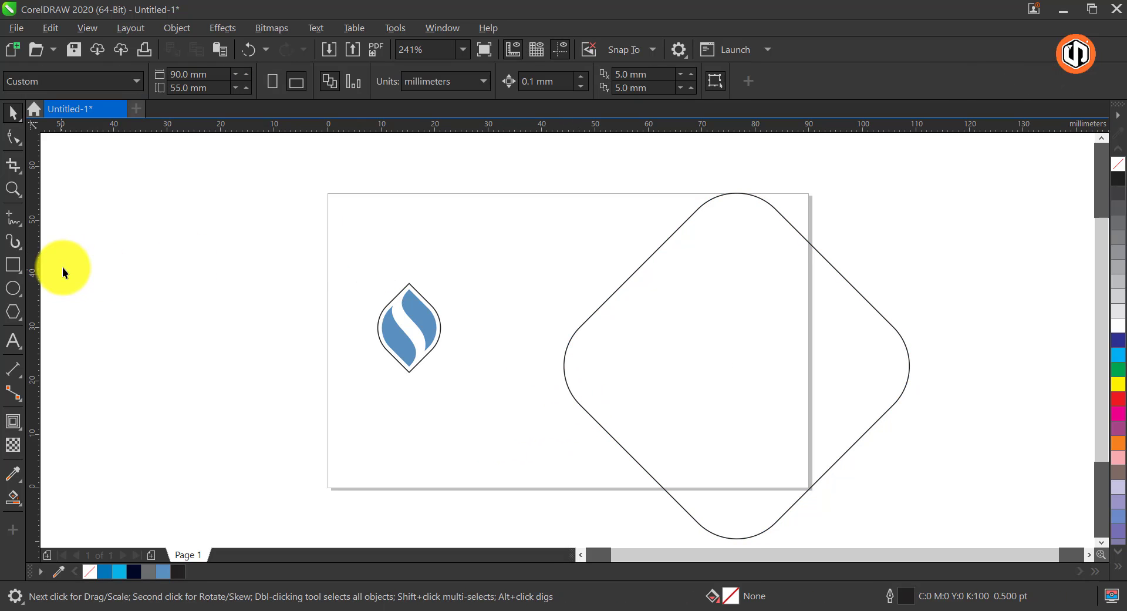
Add a 90 x 55 mm rectangle matching the page and center the rounded diamond vertically on it
double_click(15, 269)
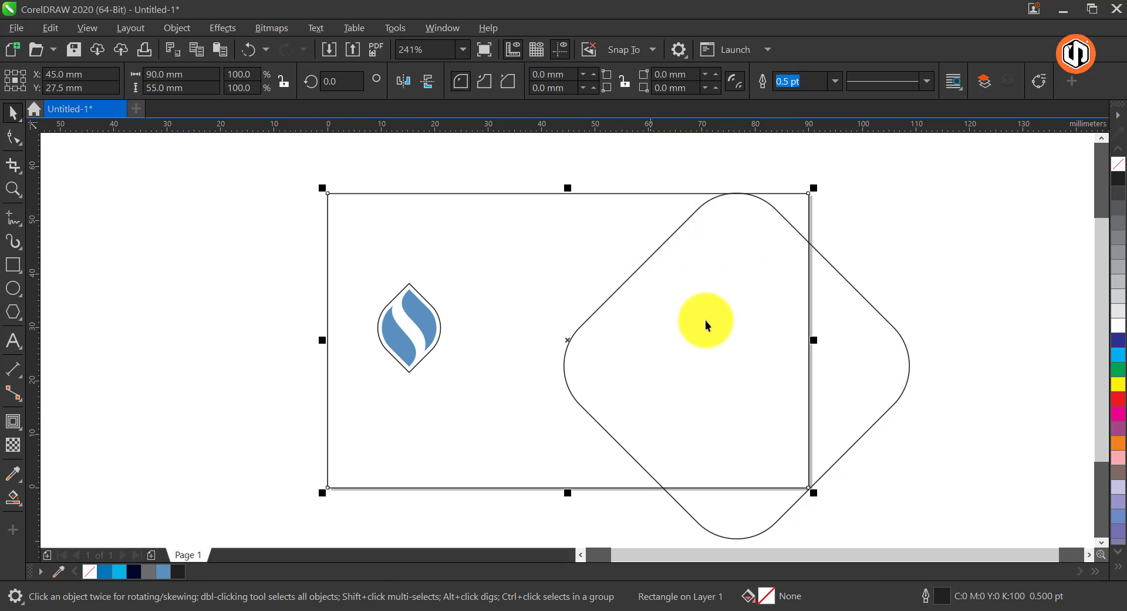
click(848, 333)
shift+click(648, 260)
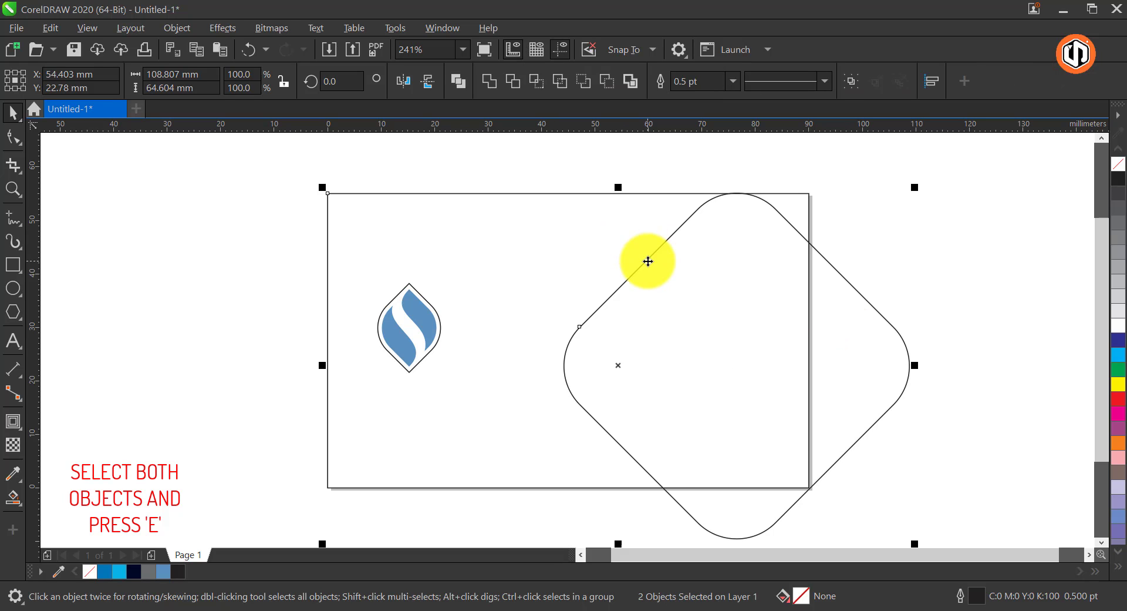
key(e)
Move the rounded diamond over the card's right edge and enlarge it to about 67.7 mm wide
click(967, 238)
drag(878, 295, 915, 305)
drag(634, 164, 617, 156)
Add a single inner contour of about 1.4 mm to the diamond and break it apart into a separate curve
click(13, 421)
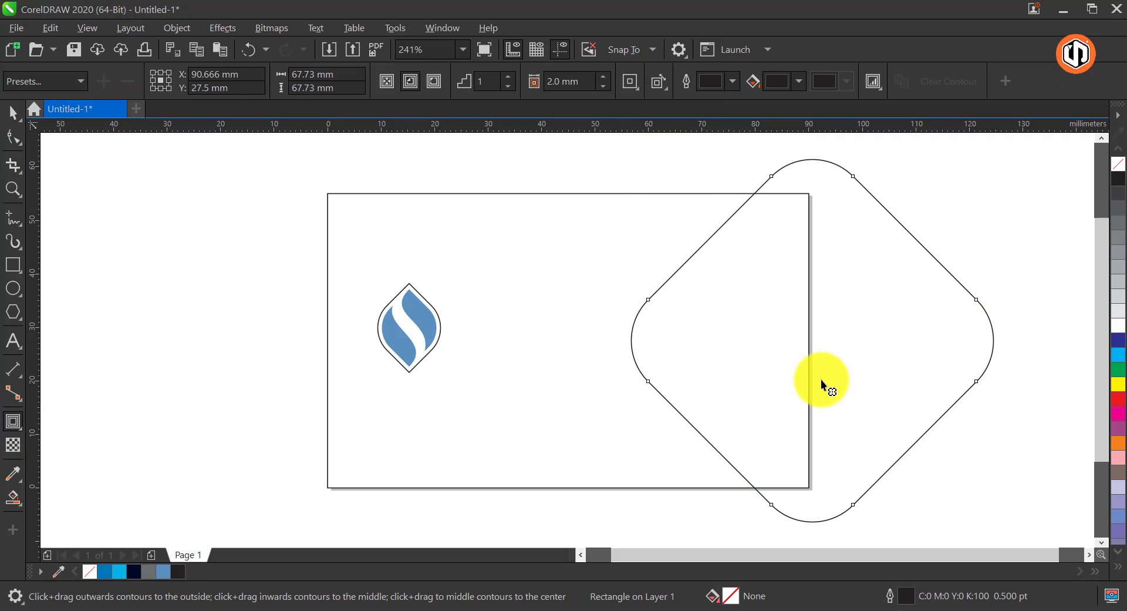
drag(734, 356, 639, 373)
key(space)
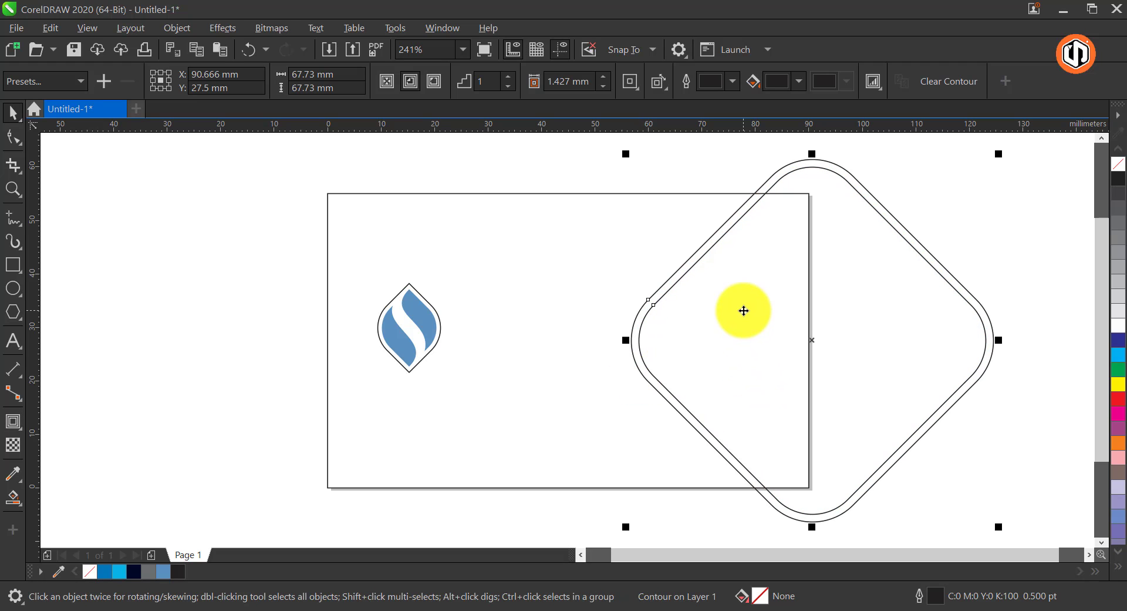
right_click(742, 307)
click(800, 308)
click(881, 190)
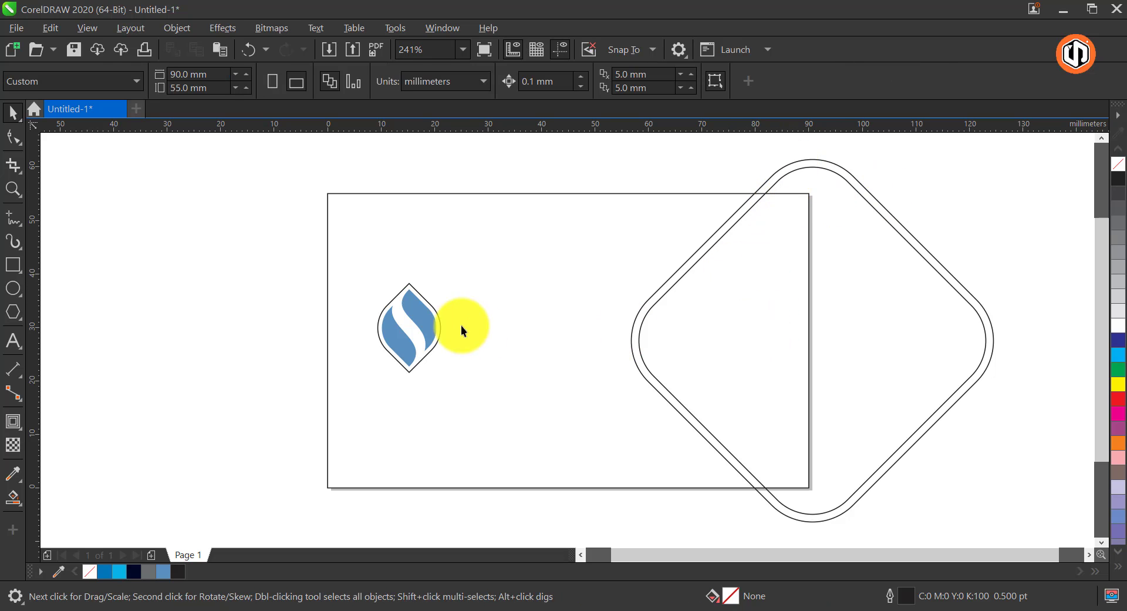
Duplicate the inner diamond toward the lower right and enlarge the copy to about 78.9 mm wide
drag(684, 333, 726, 415)
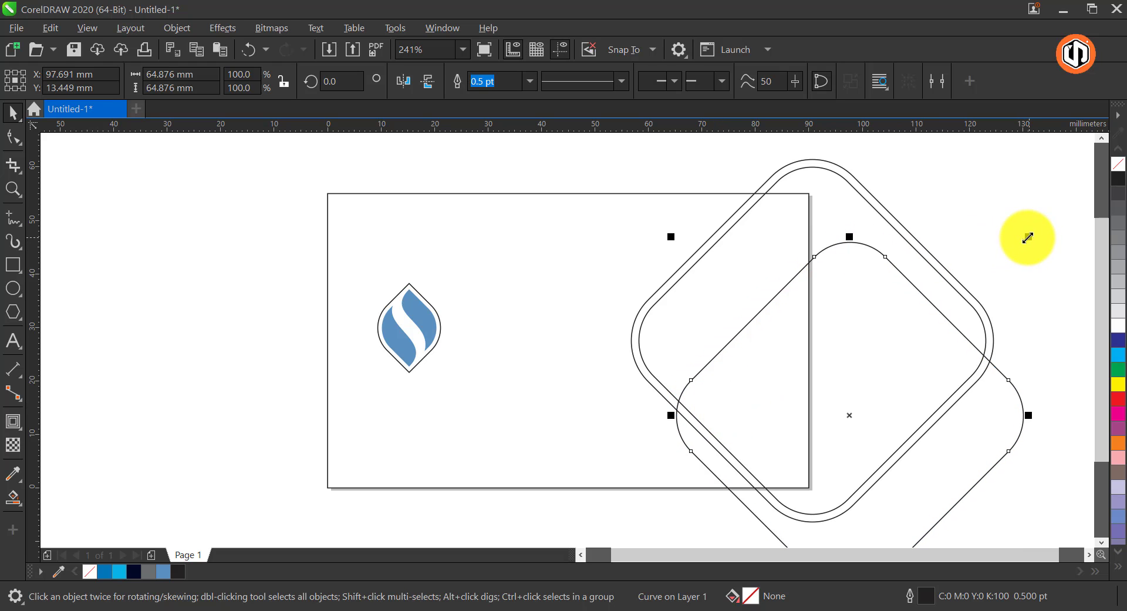
drag(1028, 237, 1100, 172)
drag(782, 308, 791, 330)
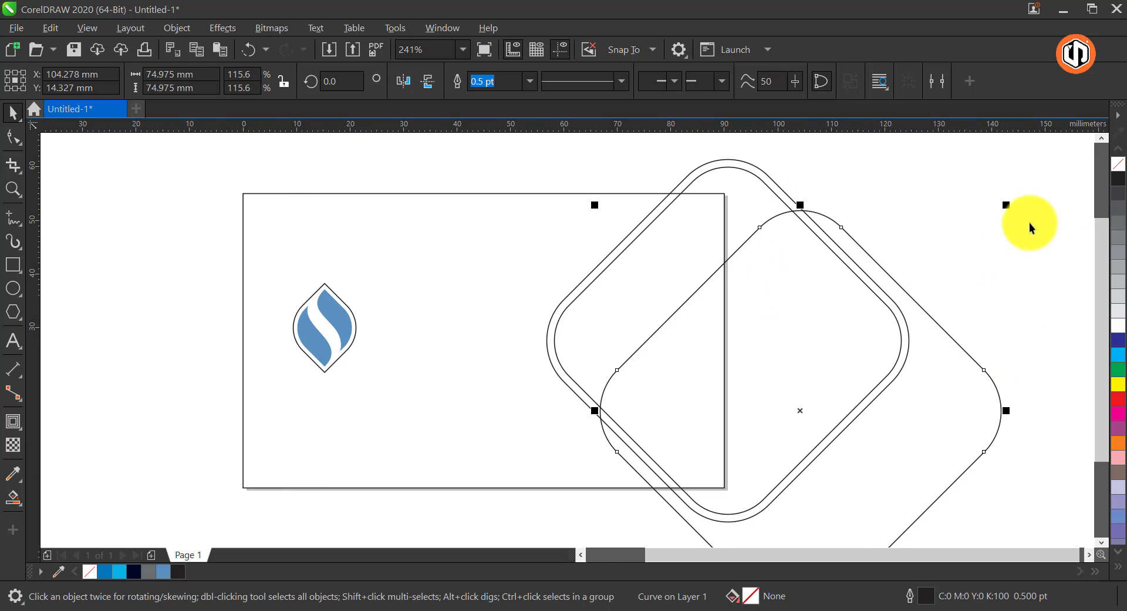
drag(1007, 205, 1027, 184)
drag(862, 296, 814, 334)
Reshape the enlarged diamond's left corner by shifting its upper node slightly down
click(13, 137)
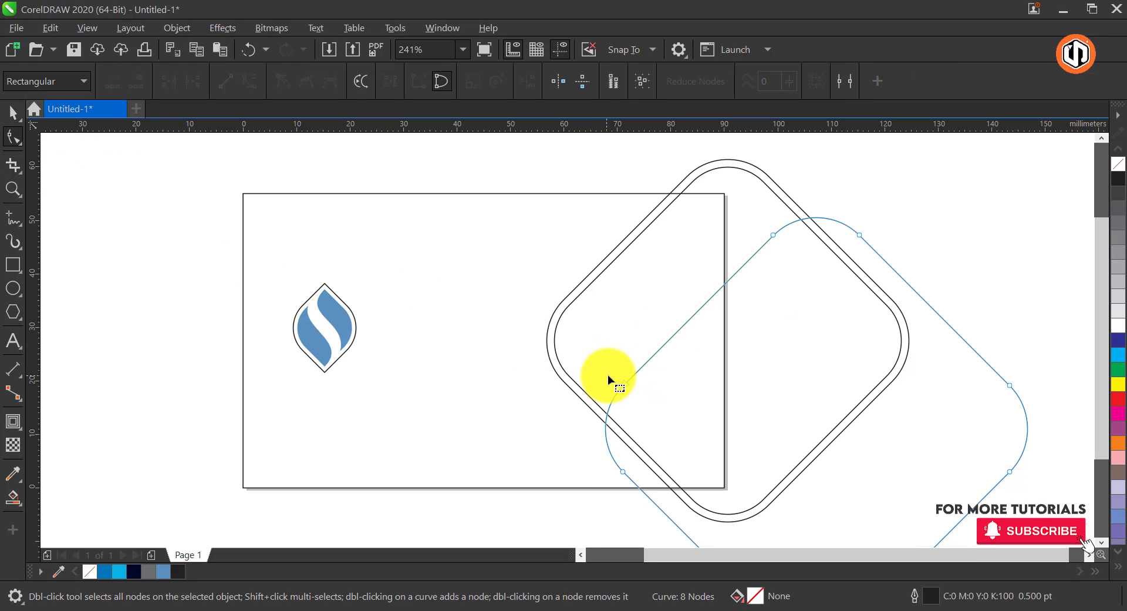
drag(624, 386, 621, 395)
key(space)
click(951, 227)
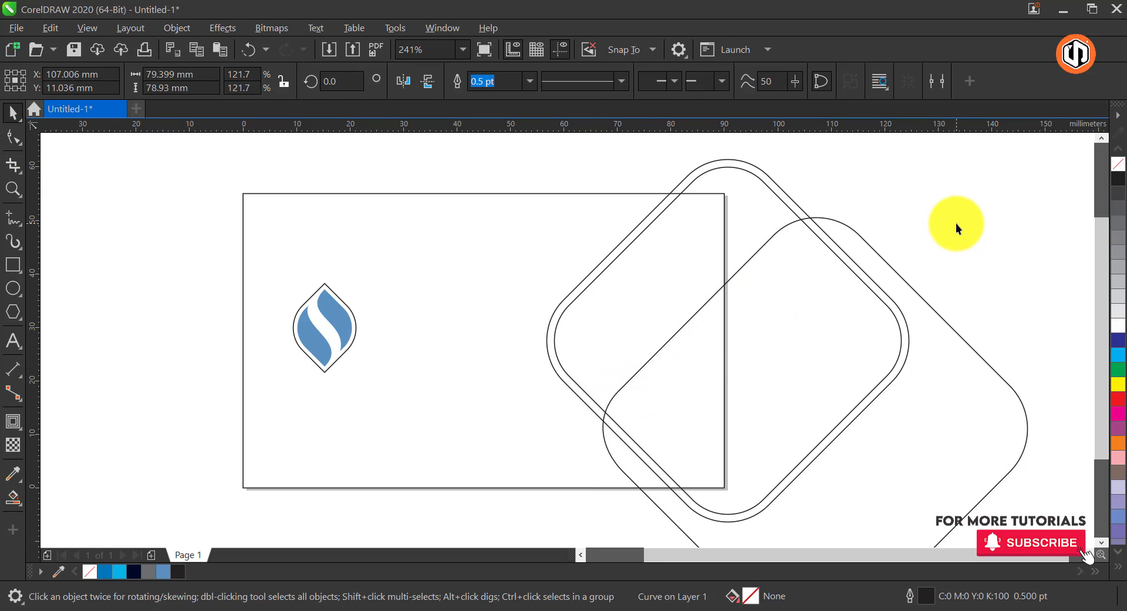
Move the page-size rectangle clear of the diamonds and Smart Fill the band between the inner and enlarged diamonds in blue
click(13, 499)
click(82, 508)
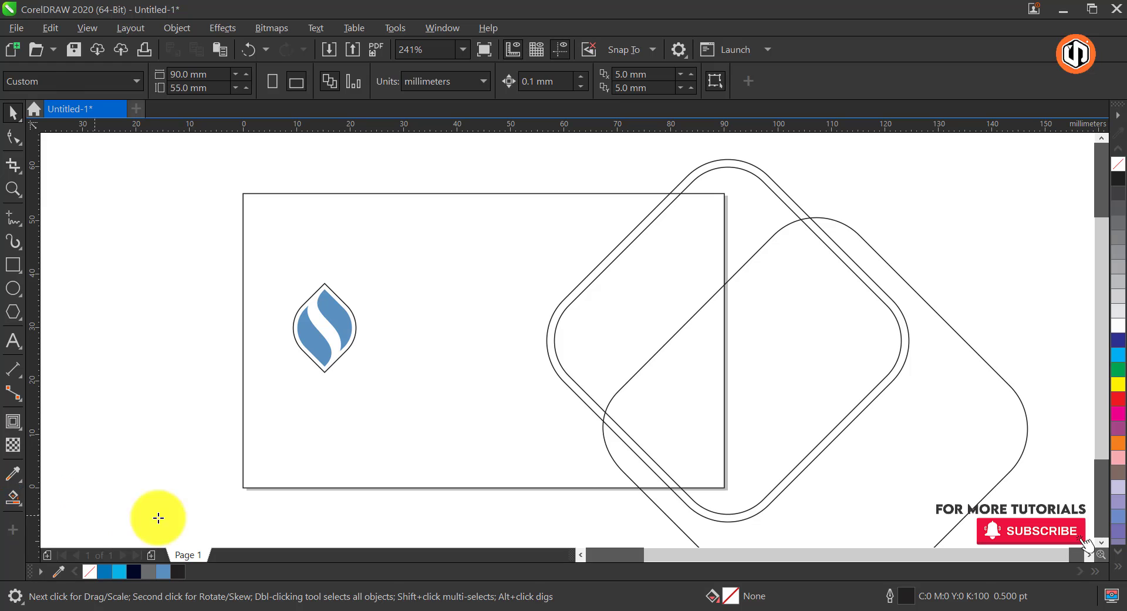
click(617, 320)
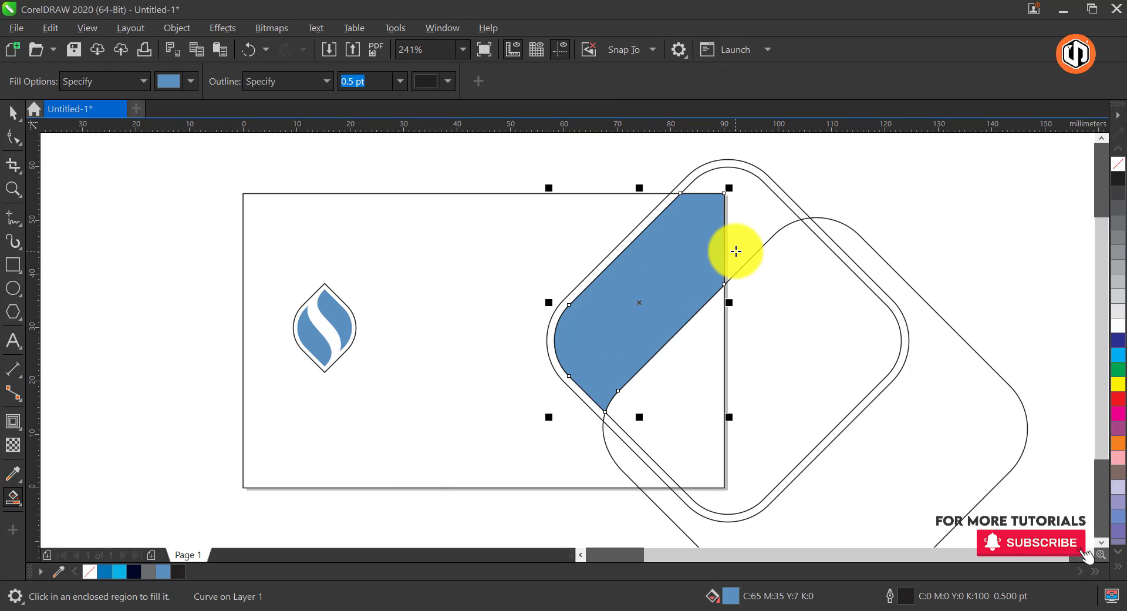
key(ctrl+z)
key(space)
drag(587, 221, 385, 231)
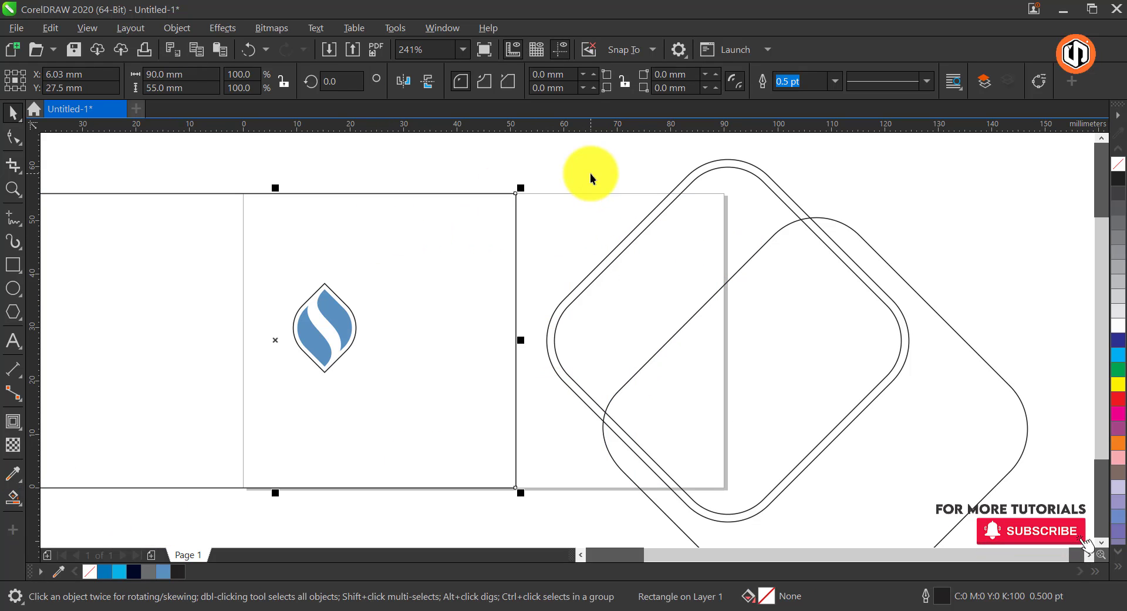
key(space)
click(659, 271)
key(space)
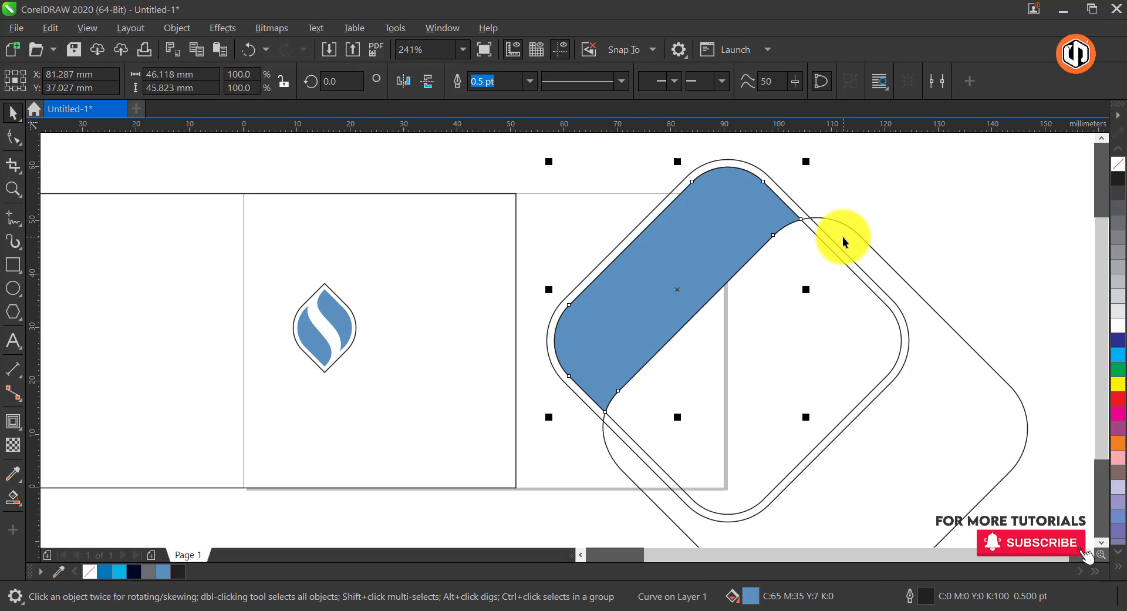
Shift the enlarged diamond up and left over the blue band and bring it to the front
click(843, 237)
drag(693, 407, 671, 370)
key(shift+Page_Up)
Create a separate narrow blue band where the enlarged diamond overlaps the first band, and delete the enlarged diamond
key(space)
click(770, 227)
key(ctrl+z)
key(space)
click(746, 202)
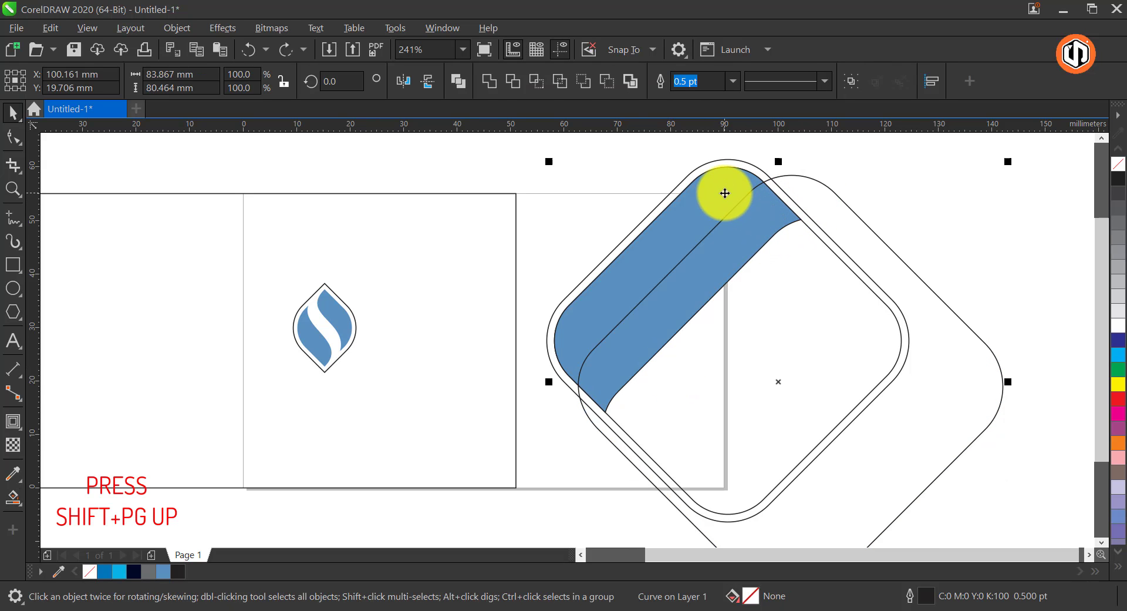
click(829, 193)
key(Delete)
click(507, 236)
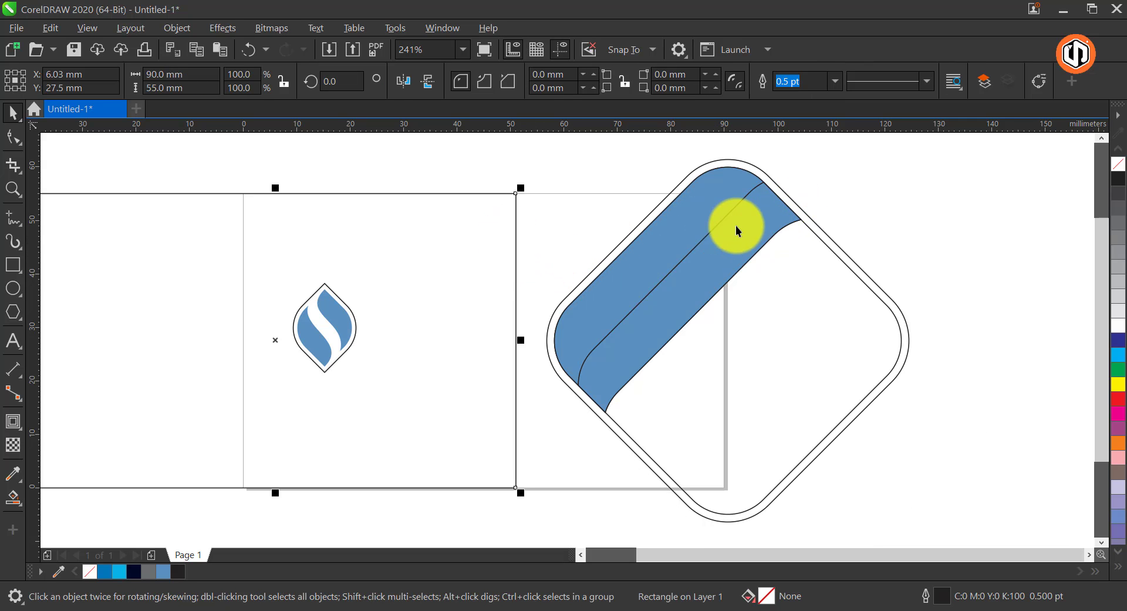
click(724, 208)
drag(744, 239, 803, 312)
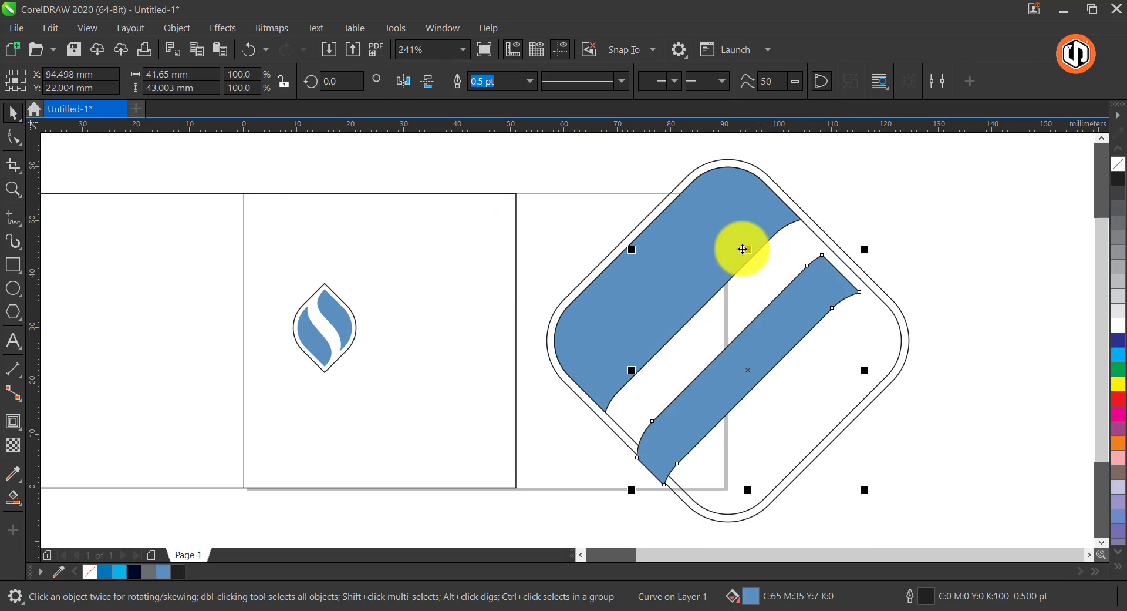
key(ctrl+z)
Remove the outlines from both blue bands
drag(709, 202, 729, 212)
shift+click(755, 212)
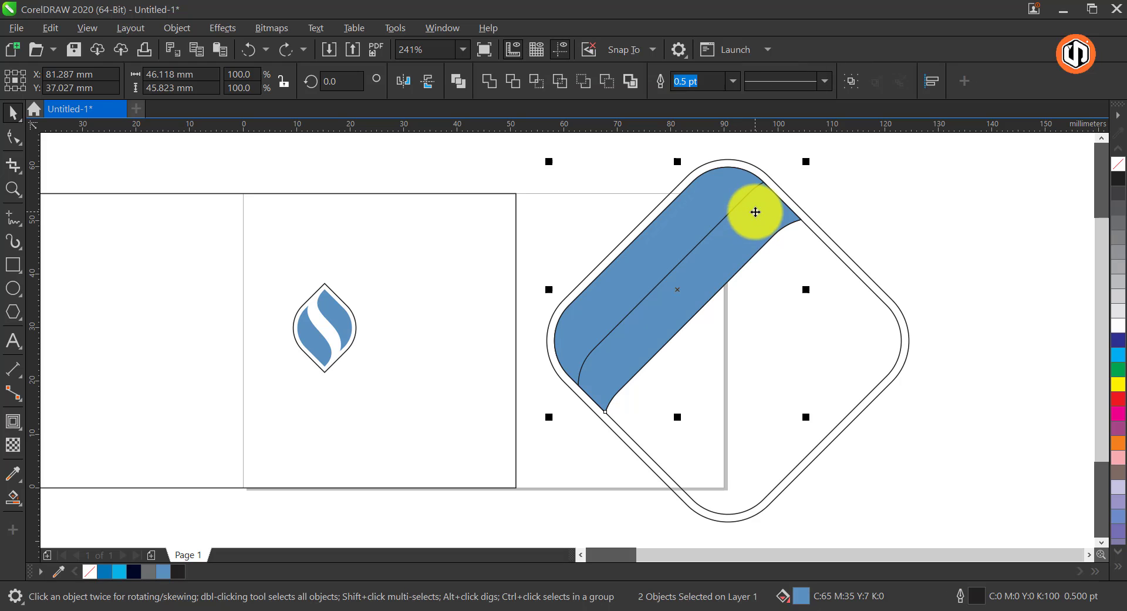
right_click(1118, 164)
click(921, 198)
Fill the narrow band with 20% black and delete the inner diamond outline
click(755, 231)
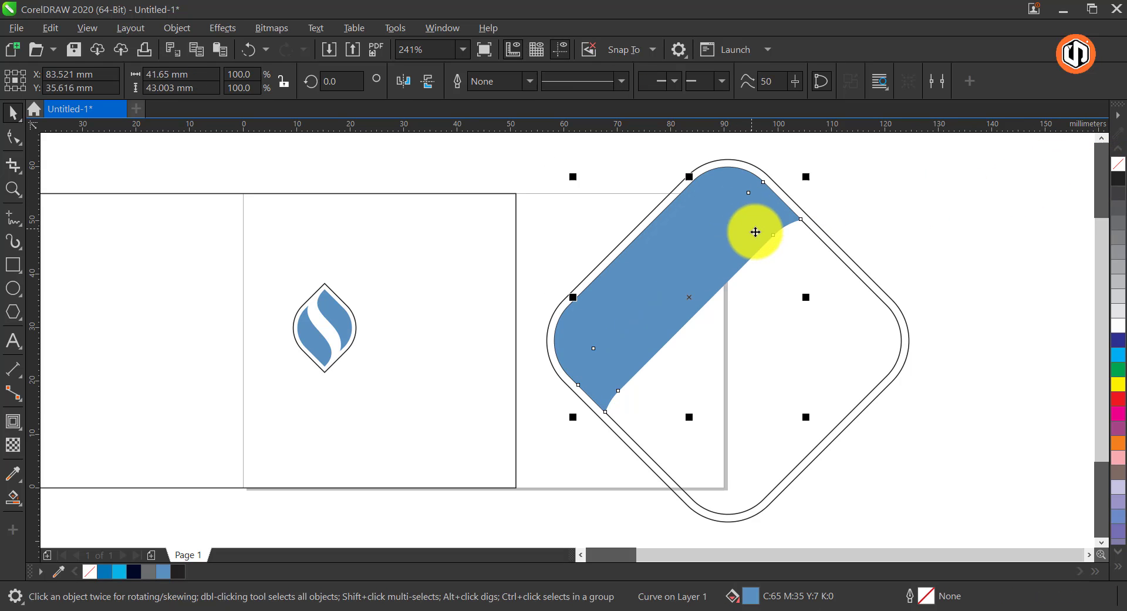
click(1119, 296)
click(938, 254)
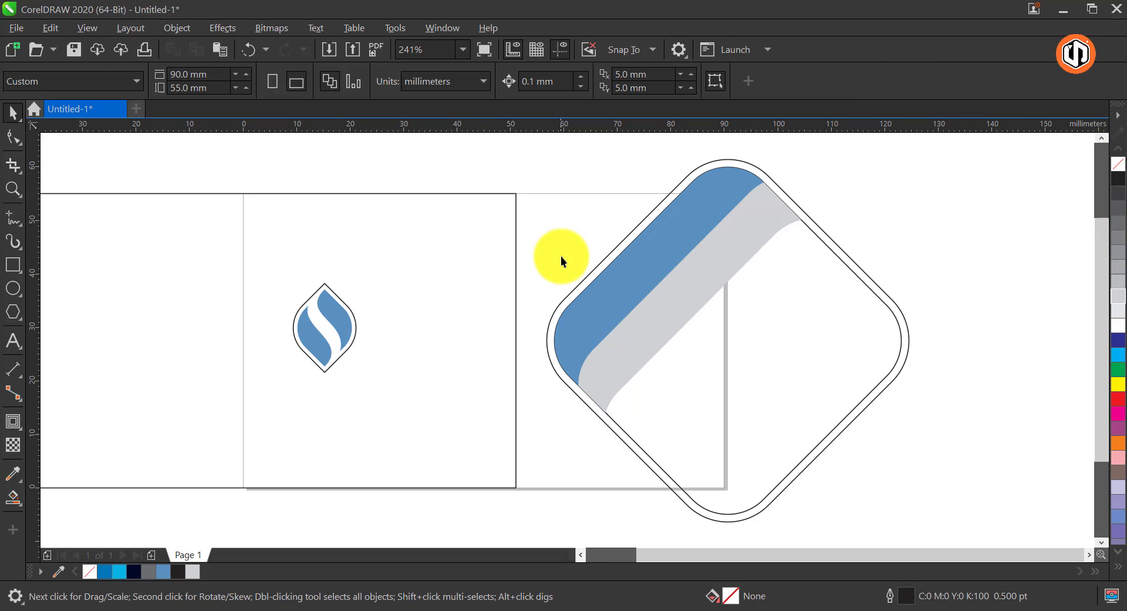
click(799, 237)
key(Delete)
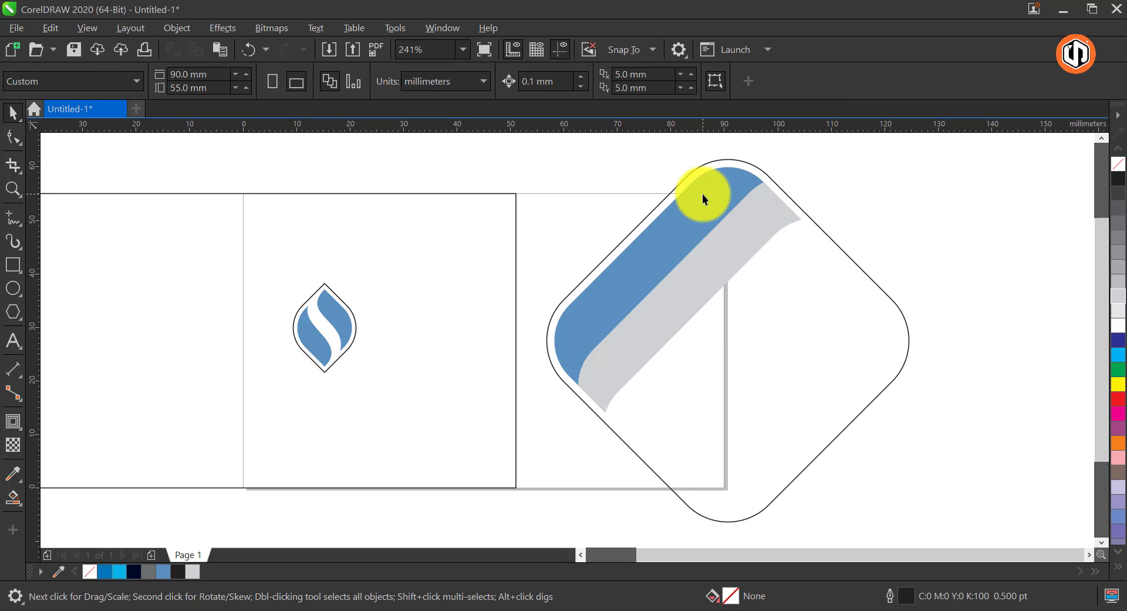
Apply a linear fountain fill along the wide blue band, from dark blue at its upper end to cyan at its lower end
click(702, 193)
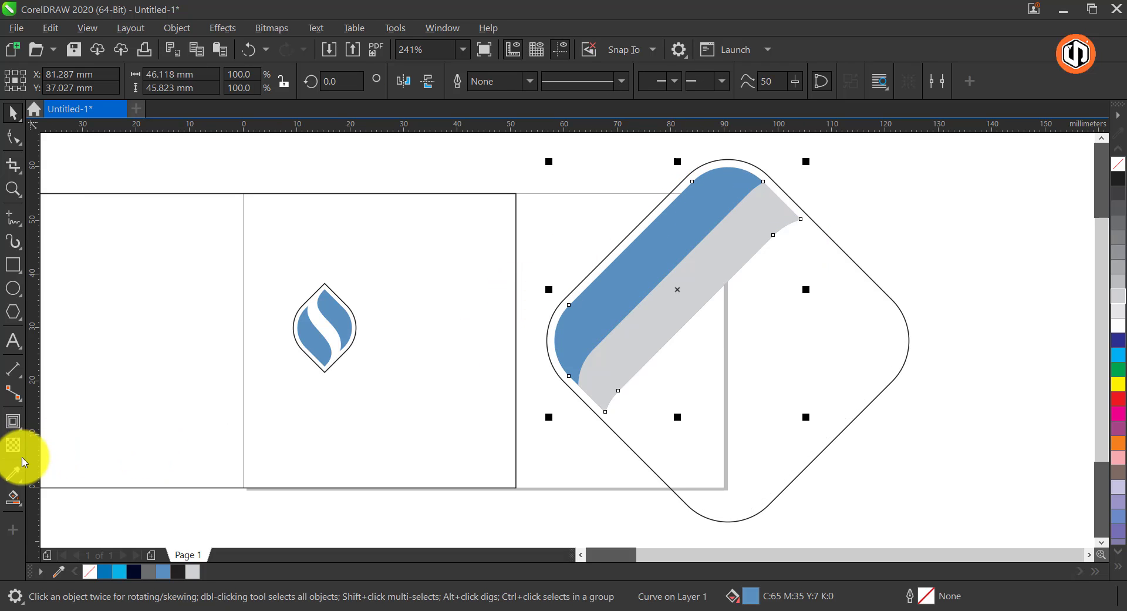
click(12, 500)
click(103, 506)
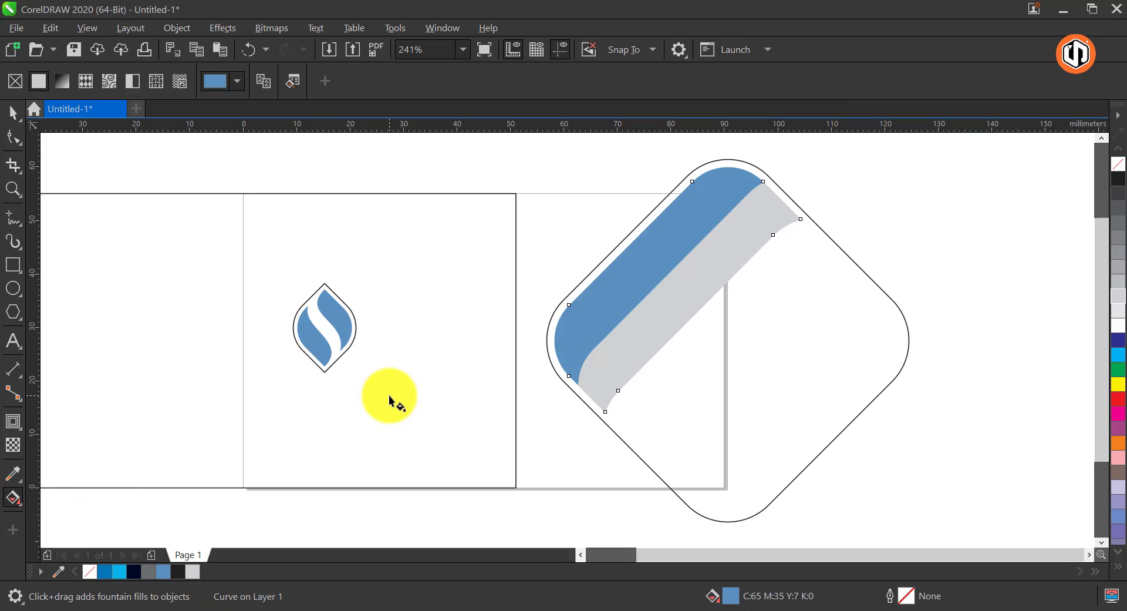
drag(736, 178, 560, 356)
click(736, 178)
click(107, 576)
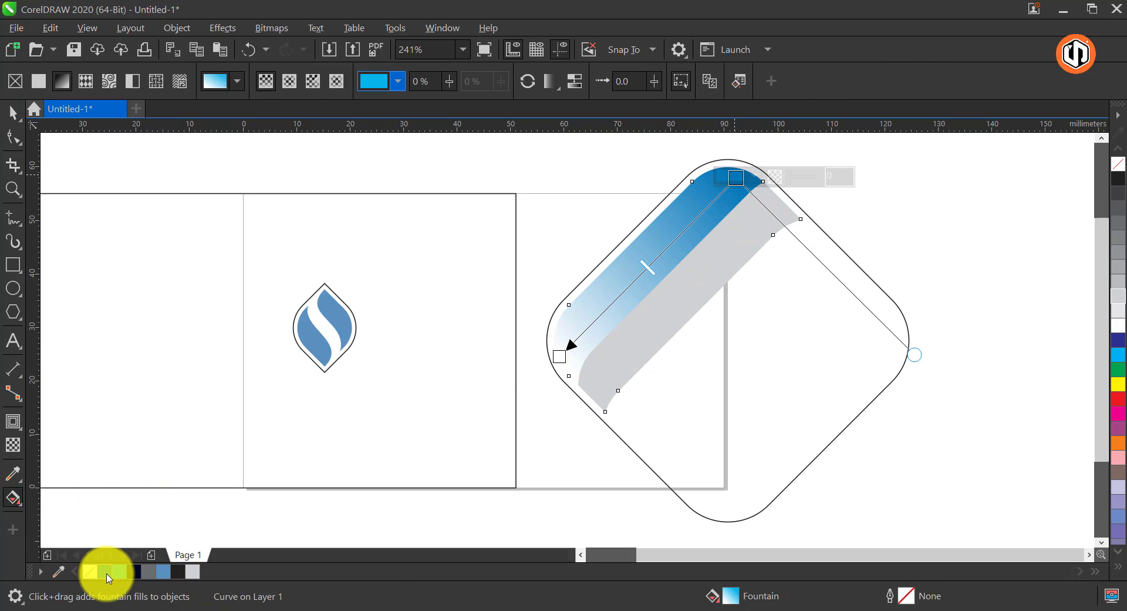
click(561, 357)
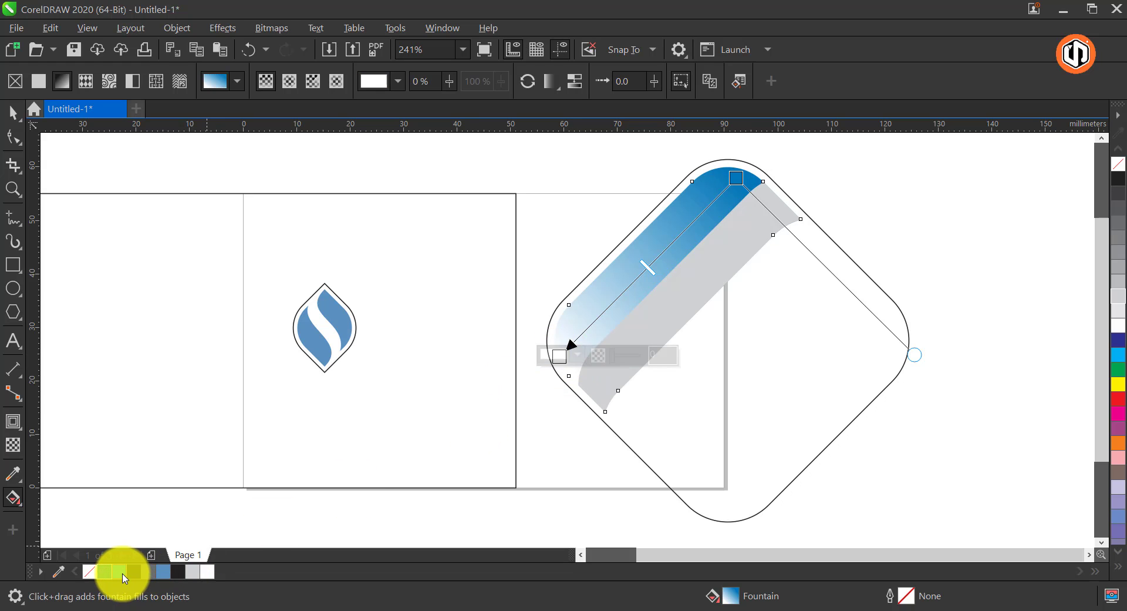
click(122, 573)
click(13, 113)
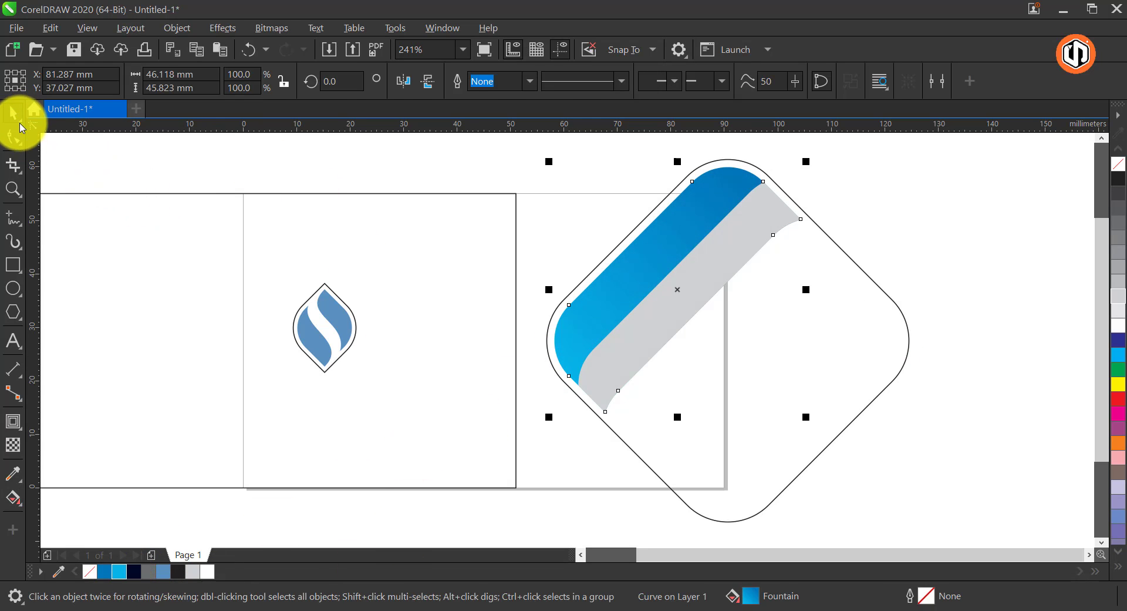
Copy only the fill property from the wide gradient band to the narrow gray band
click(709, 280)
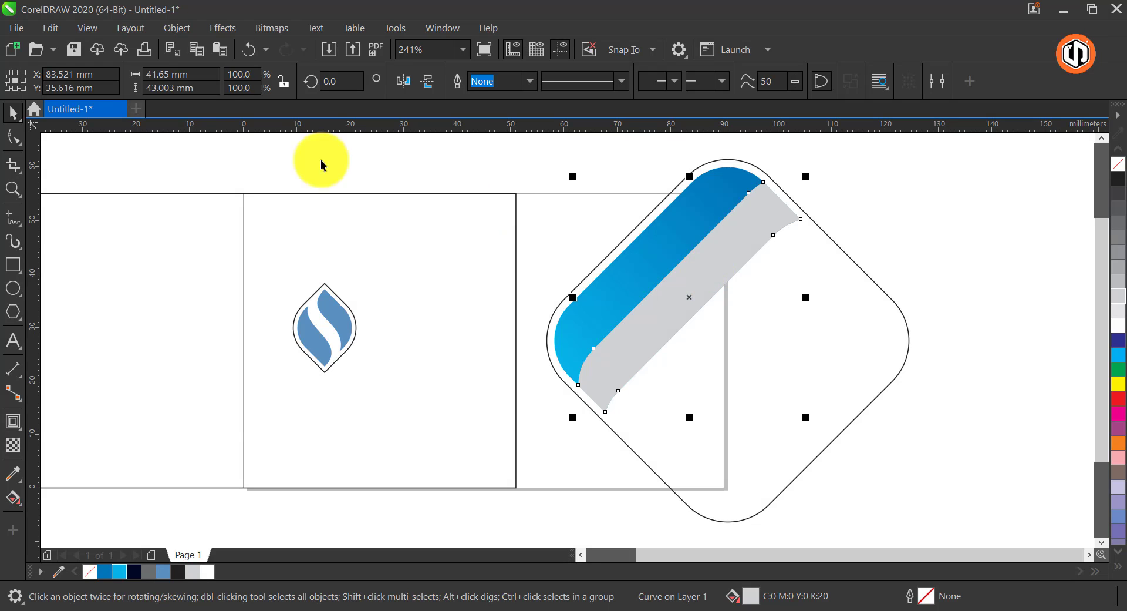
click(51, 28)
click(125, 153)
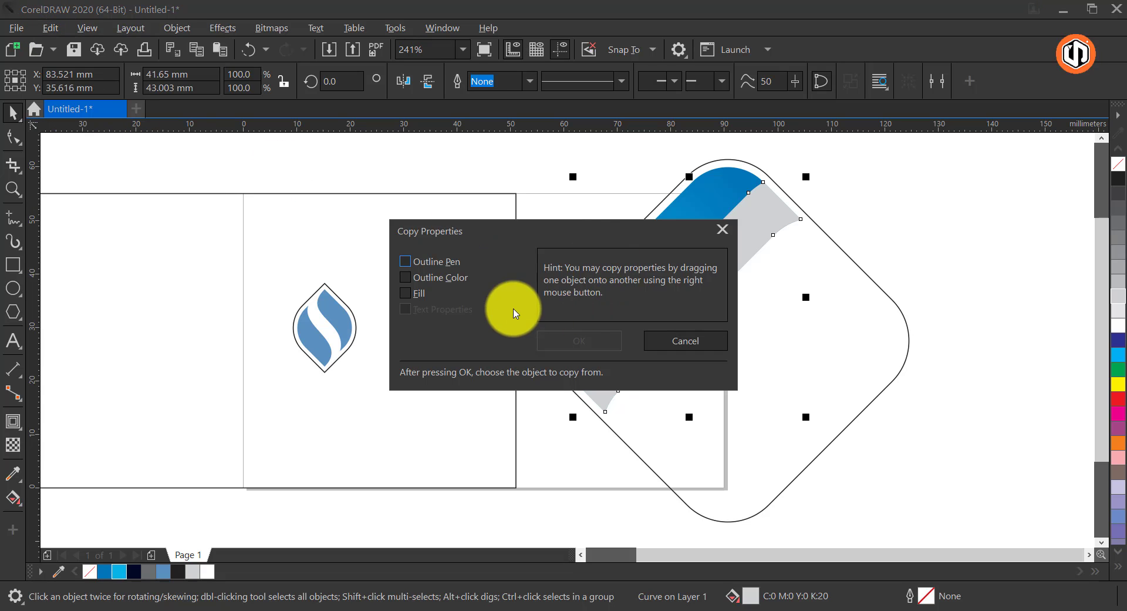
click(422, 292)
click(512, 345)
click(690, 210)
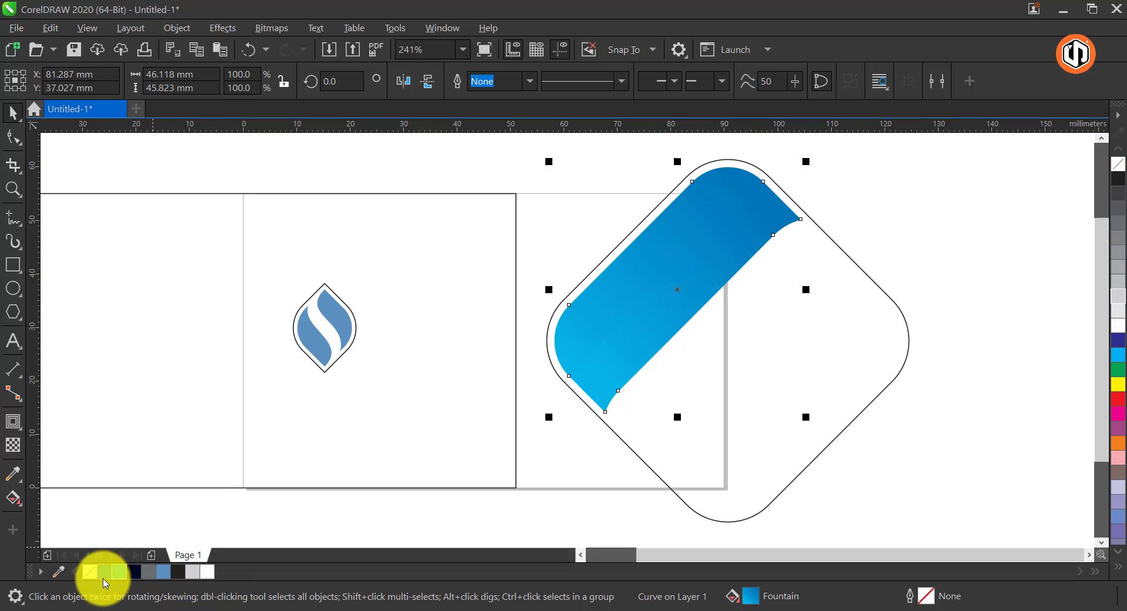
Fill the wide band with solid cyan (C70 M8 Y0 K0)
click(104, 571)
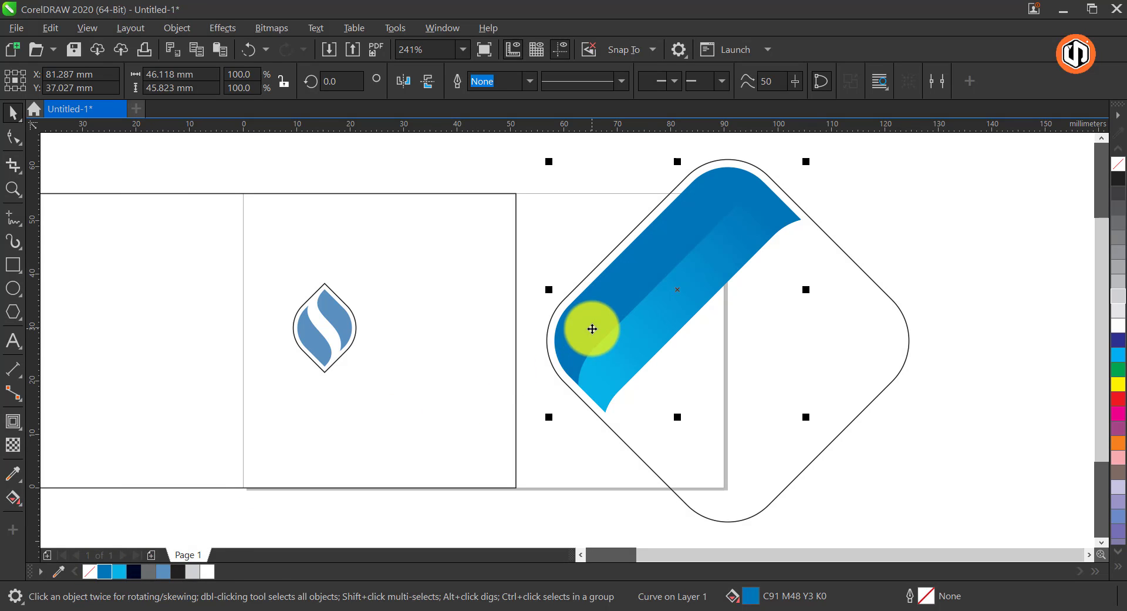
click(117, 570)
click(875, 222)
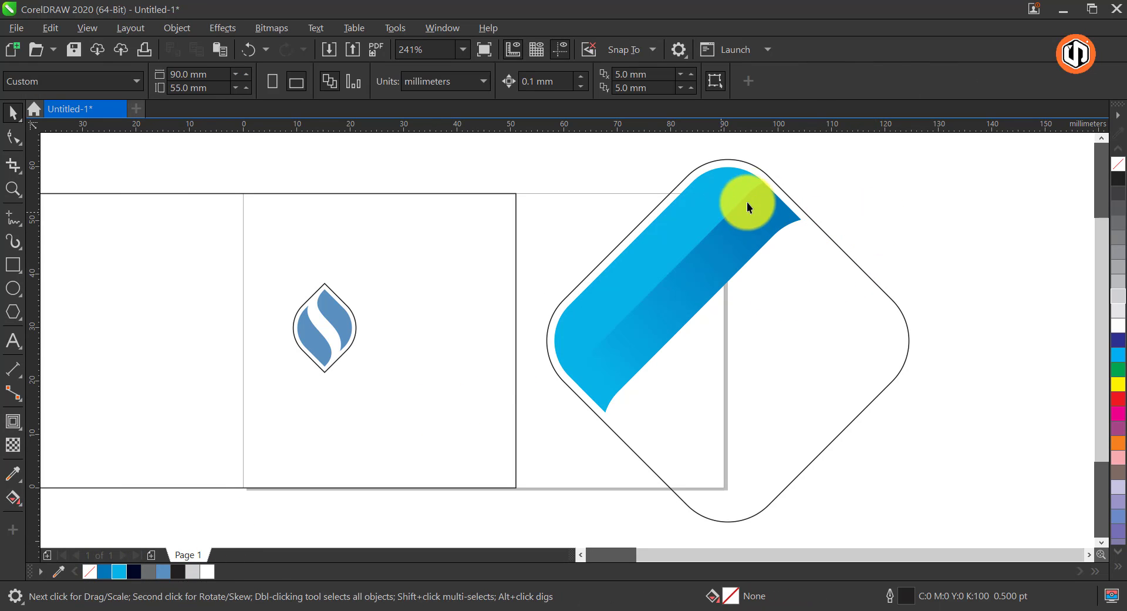
Color the outer diamond's outline cyan (C70 M8 Y0 K0) and apply a vertical fountain transparency that fades it toward the bottom
click(734, 165)
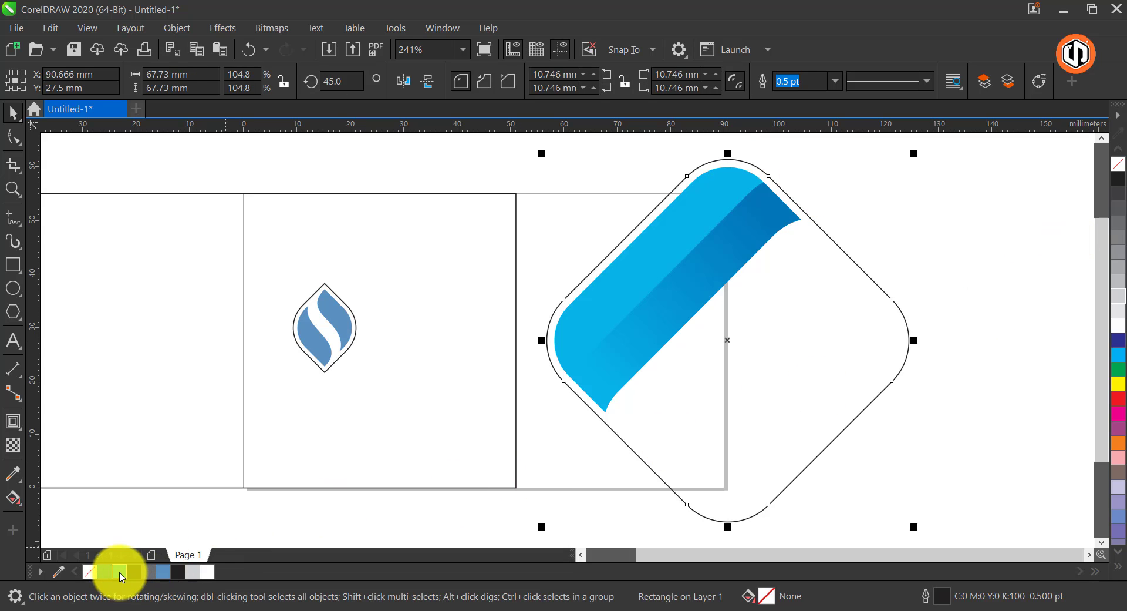
right_click(120, 574)
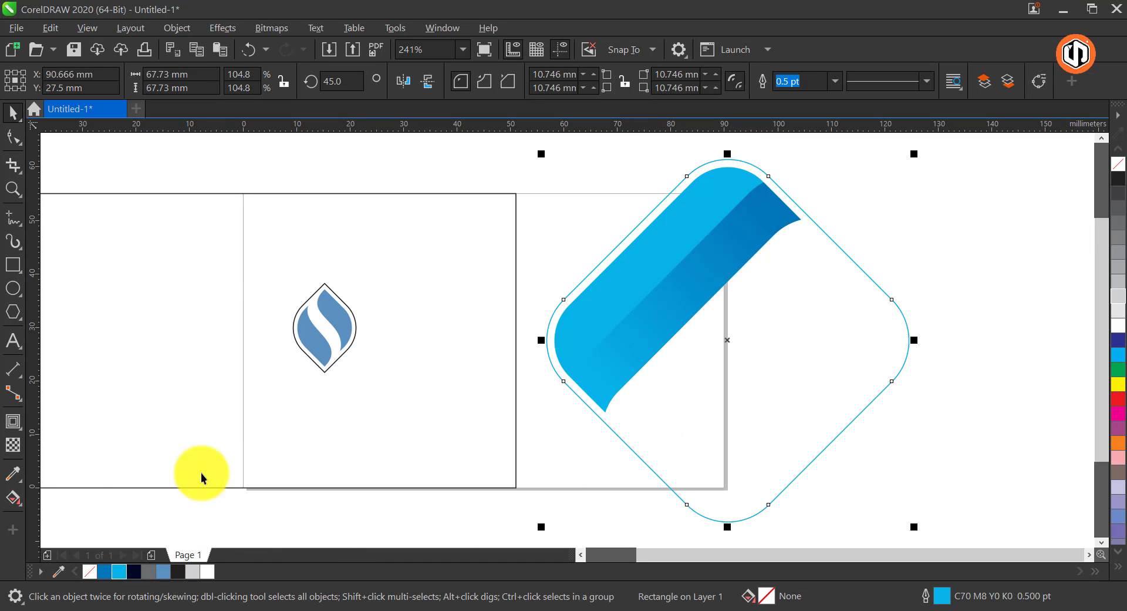
click(14, 446)
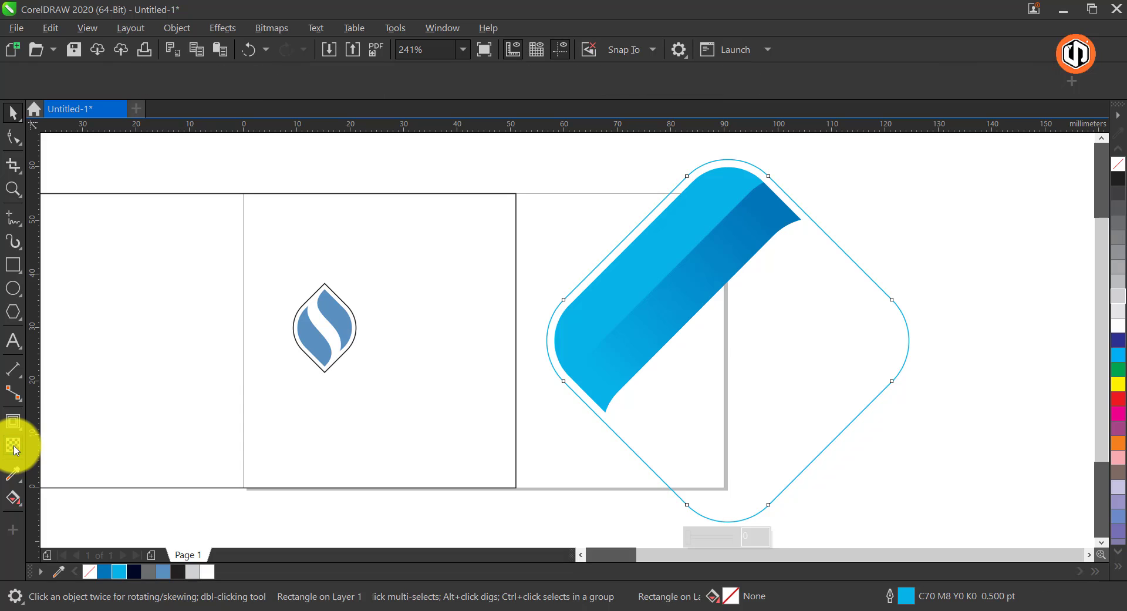
drag(694, 148, 694, 464)
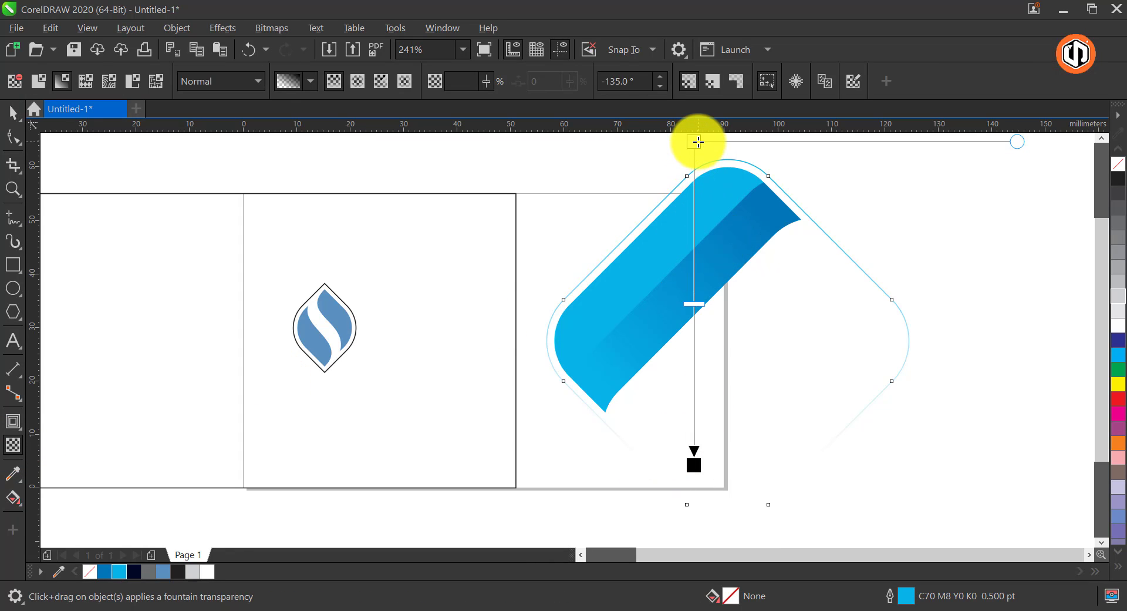
key(space)
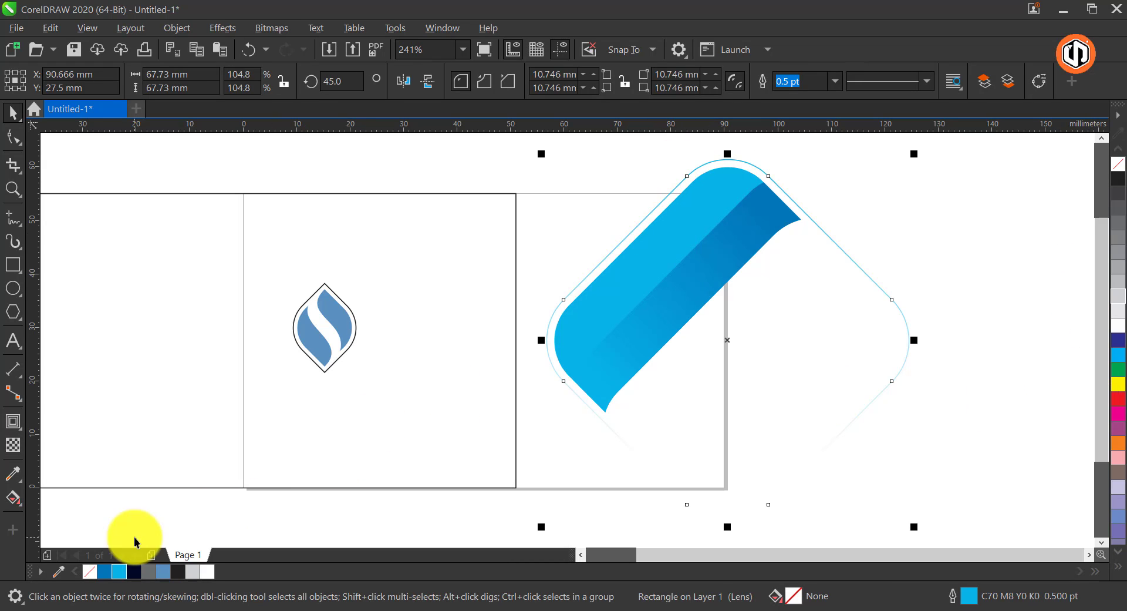
Fill the outer diamond with cyan (C70 M8 Y0 K0), remove its outline, and shift the transparency midpoint upward to make it fainter
click(118, 571)
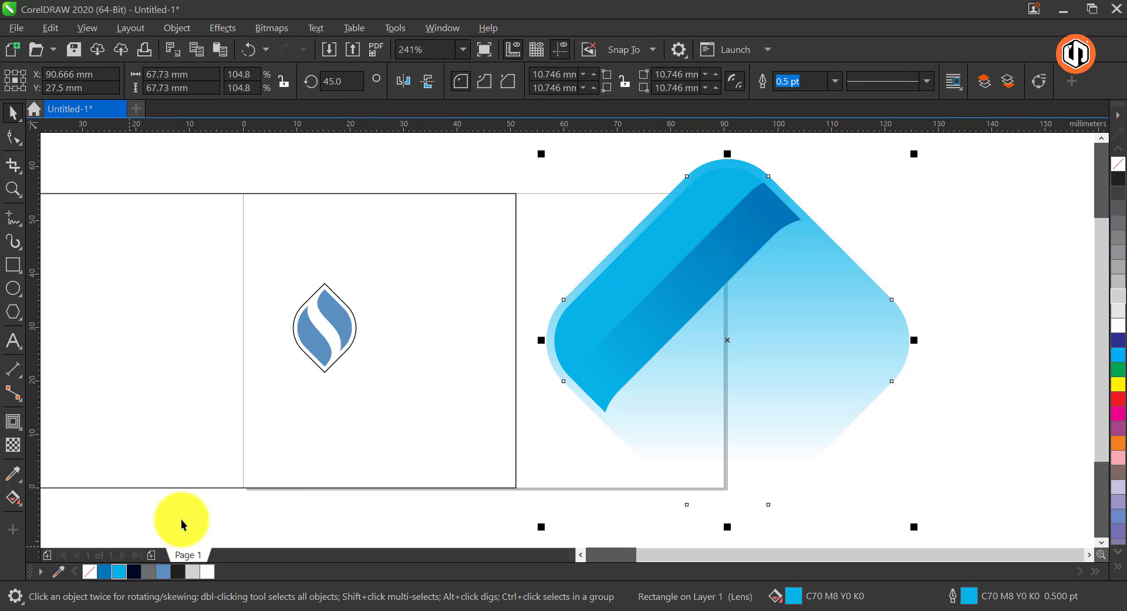
right_click(1119, 164)
key(space)
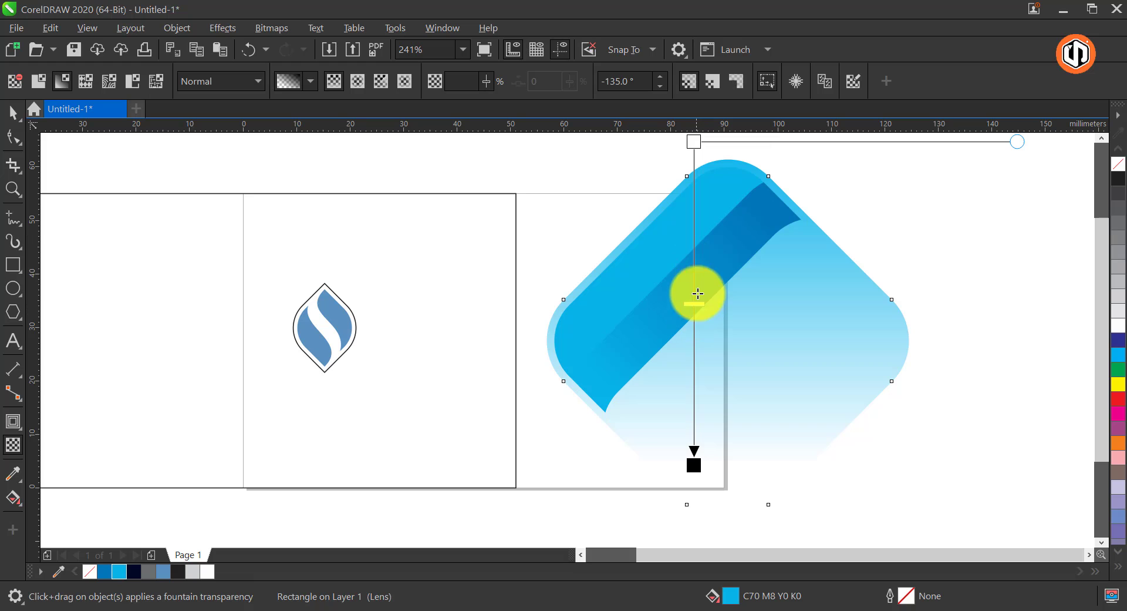
drag(696, 295, 696, 173)
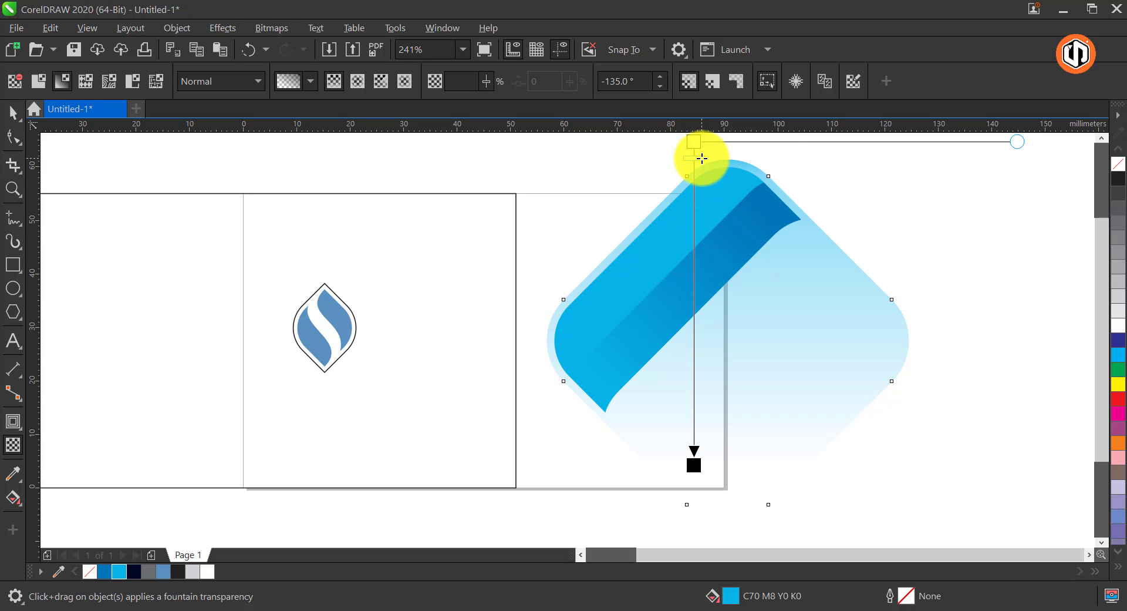
key(space)
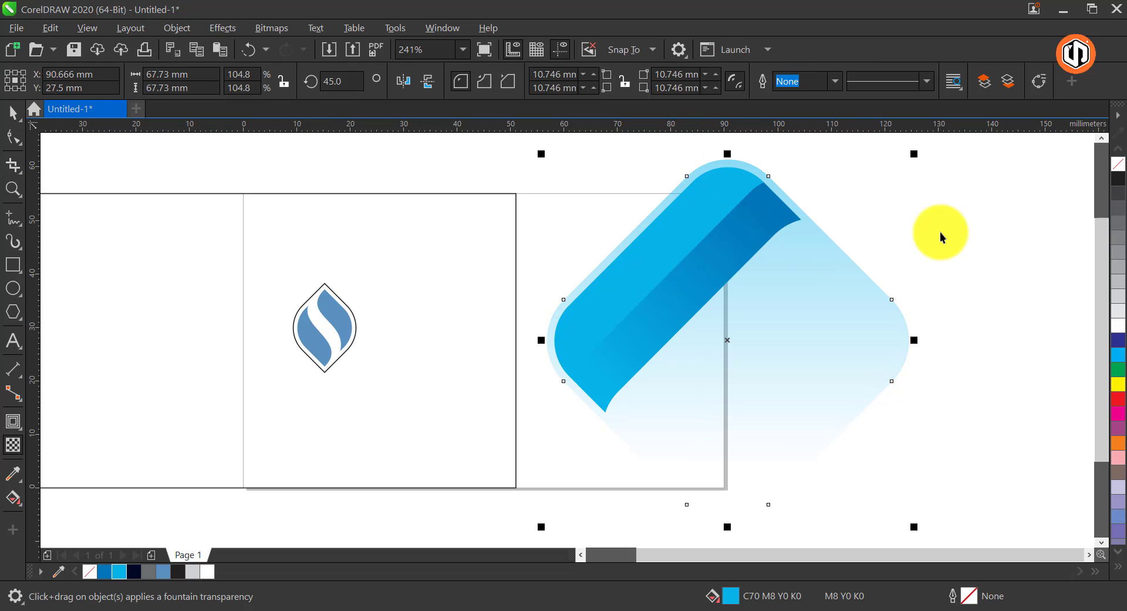
Group the wide and narrow bands, and place a duplicate of the group toward the diamond's lower-right side
click(699, 206)
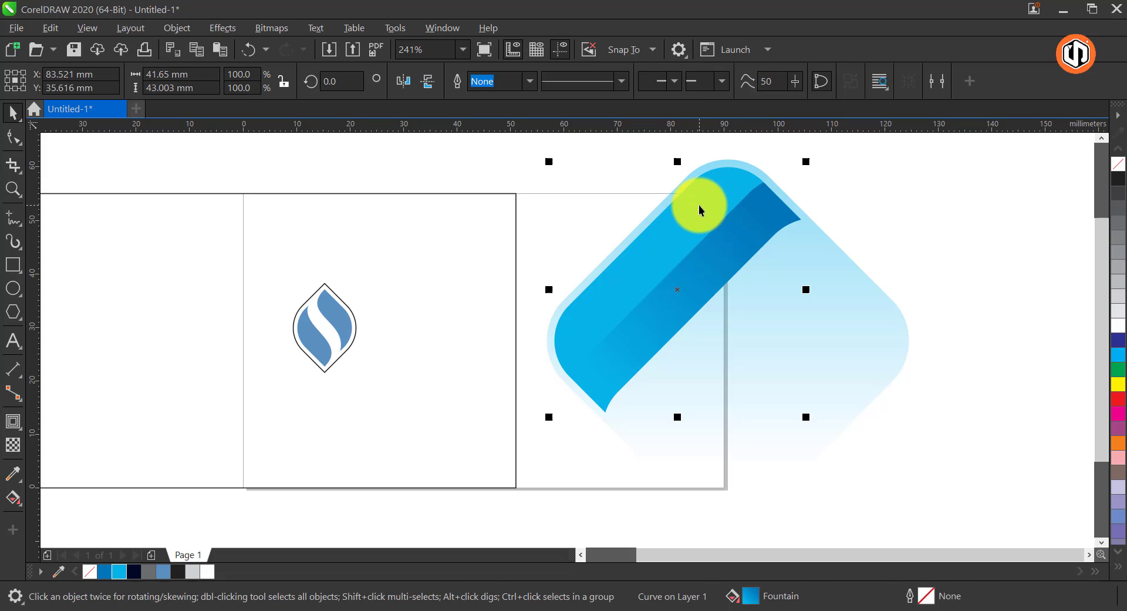
right_click(721, 253)
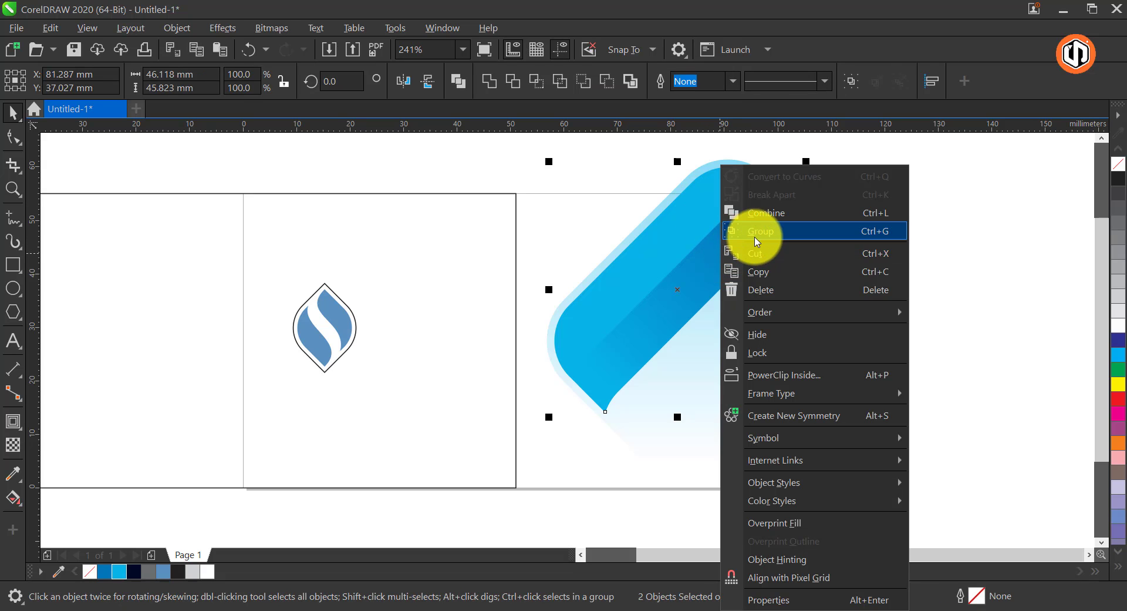
click(737, 229)
drag(710, 254, 786, 336)
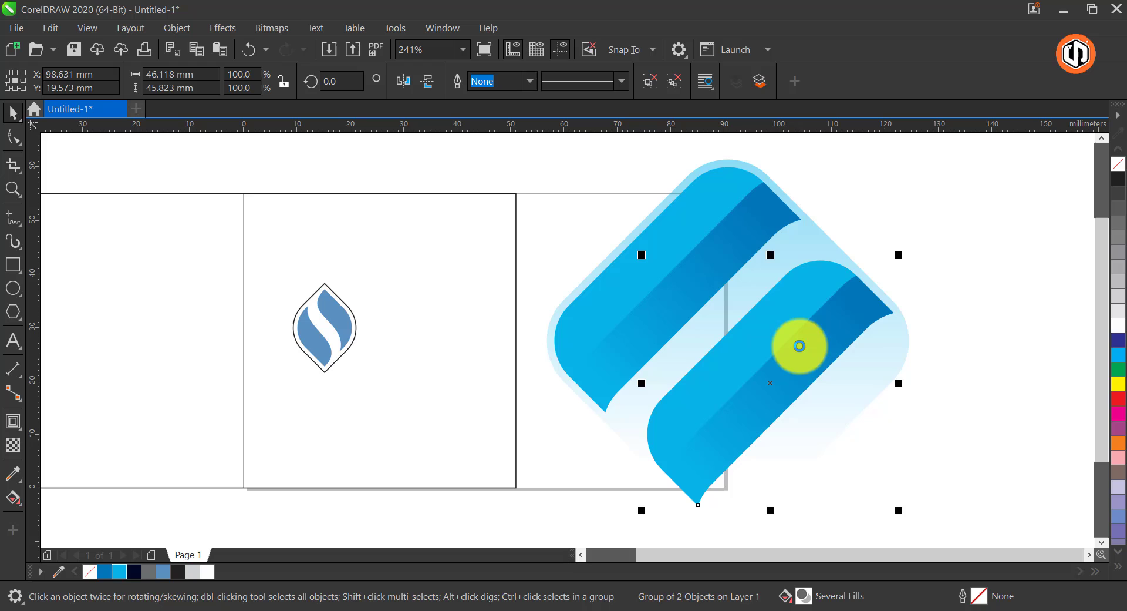
Rotate the duplicated band group 90 degrees and position it along the diamond's lower-left edge, meeting the original bands at the corner
click(795, 297)
drag(904, 249, 656, 283)
click(699, 353)
drag(663, 367, 605, 411)
Bring the upper band group to the front of the layer so it overlaps the lower band group
click(676, 279)
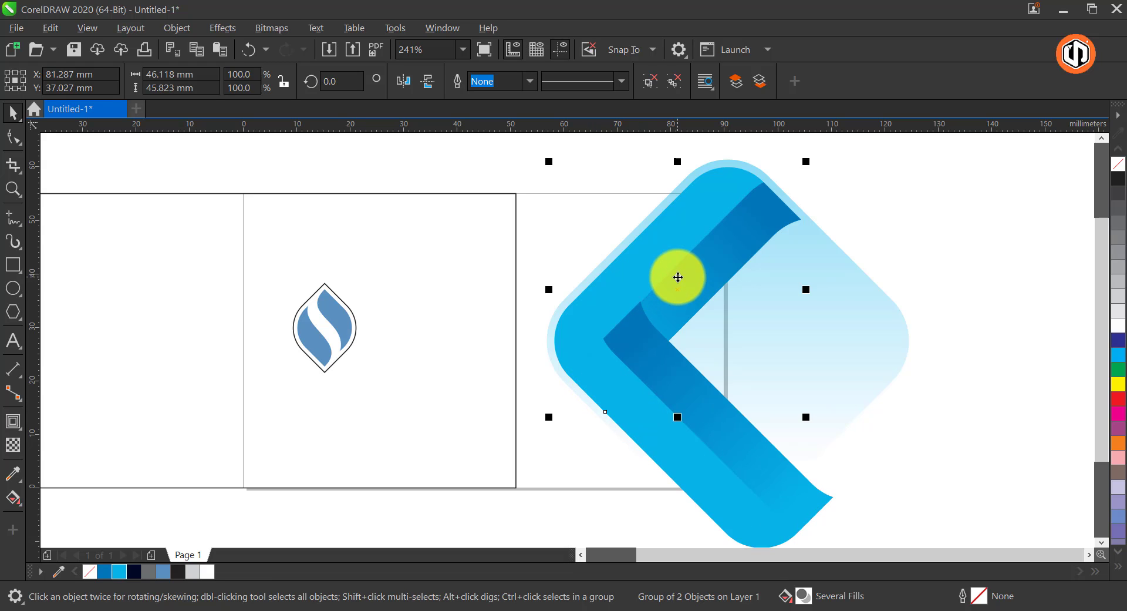
right_click(678, 277)
mouse_move(830, 273)
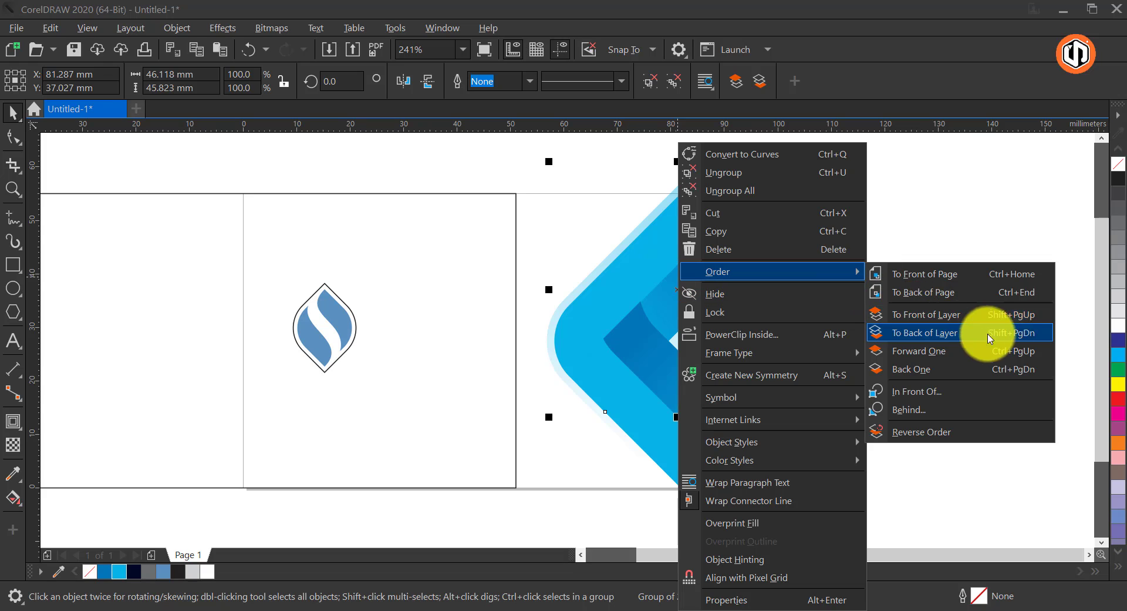
click(1012, 317)
click(984, 259)
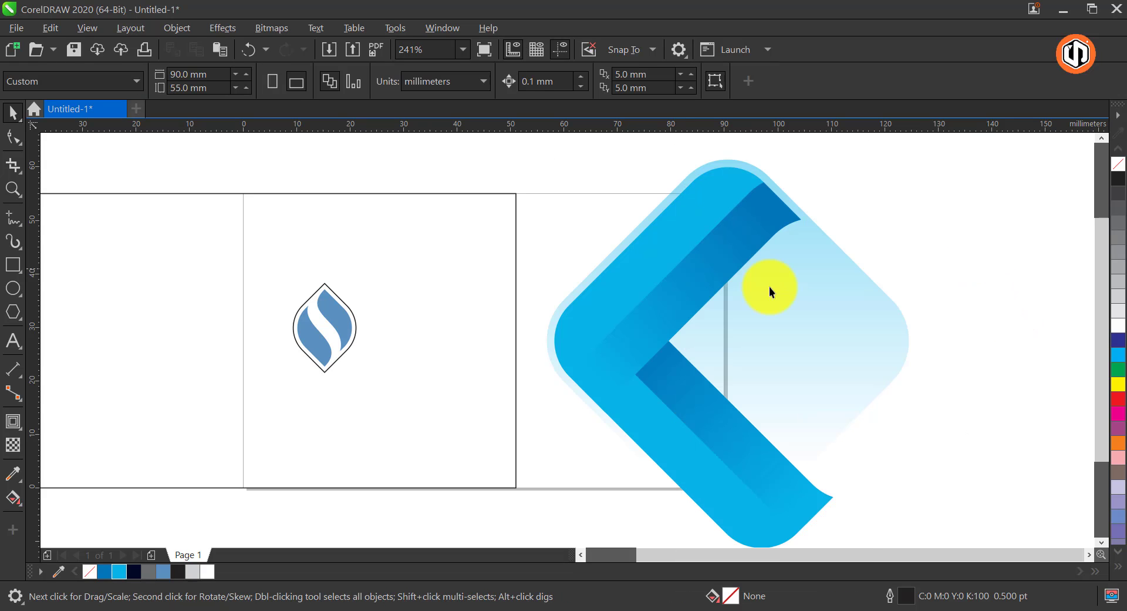
Group the outer diamond and both band groups into one object
scroll(608, 252, down, 3)
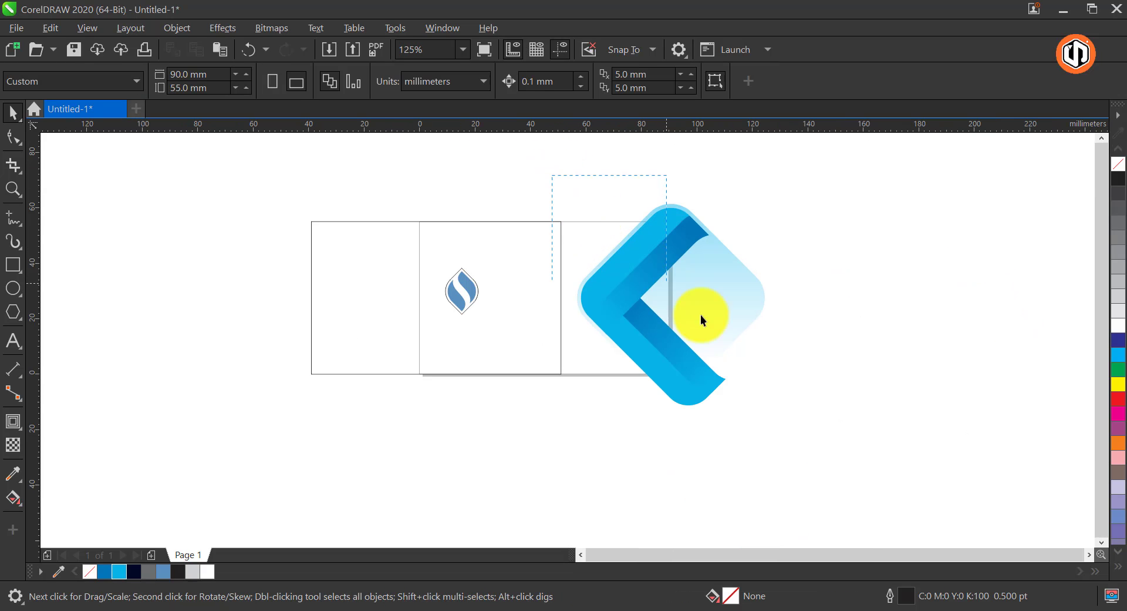
drag(700, 314, 786, 424)
right_click(715, 318)
click(753, 235)
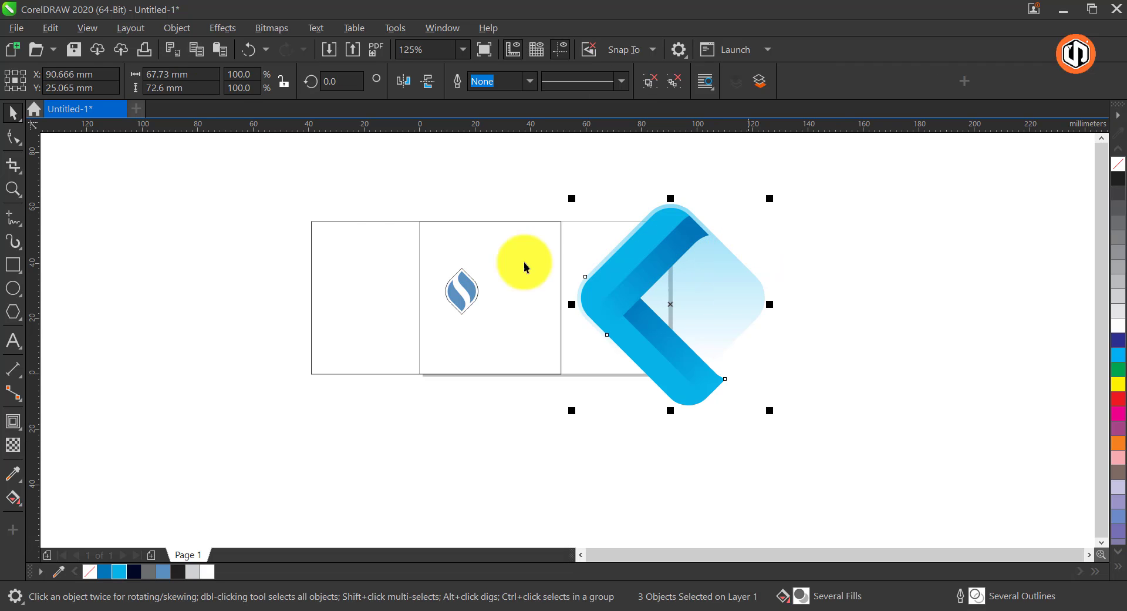
Align the 90 x 55 mm card rectangle with the page and PowerClip the diamond graphic inside it
click(359, 234)
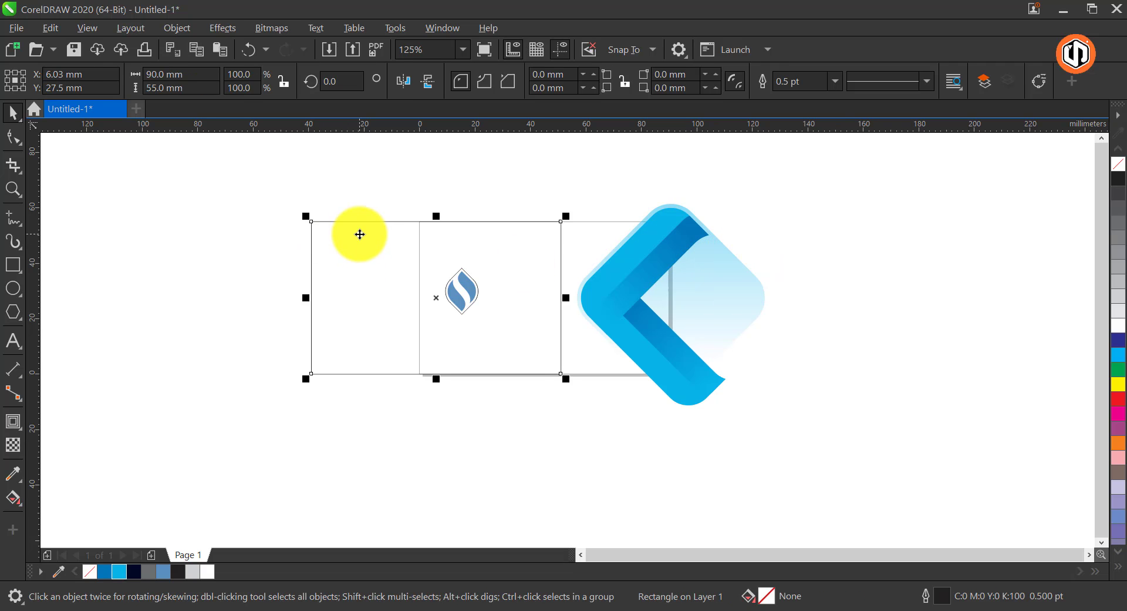
drag(359, 234, 441, 245)
click(688, 238)
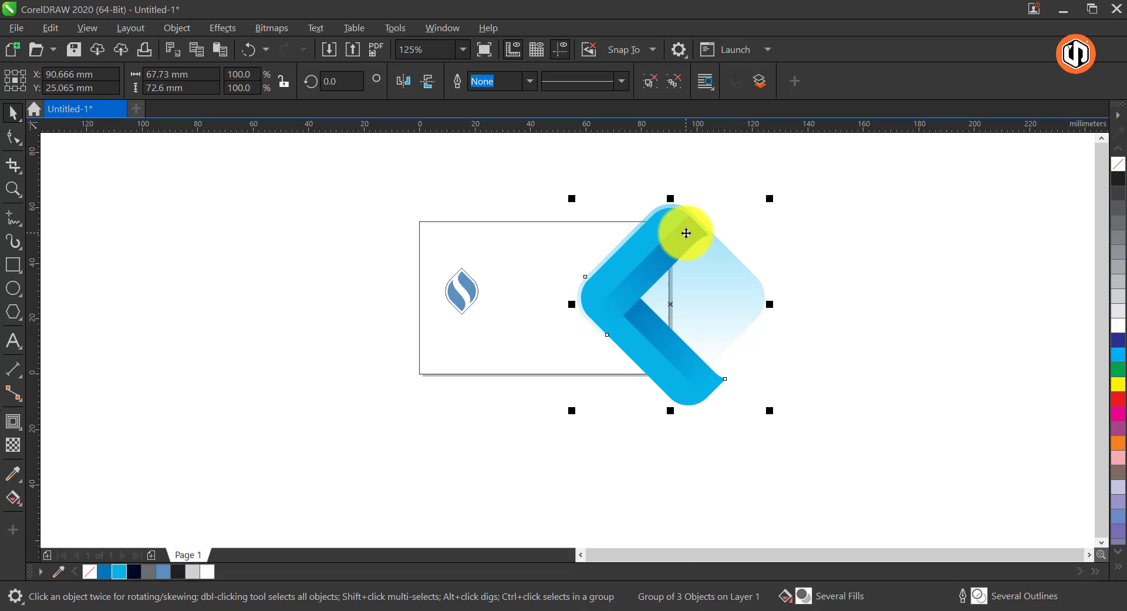
right_click(686, 233)
click(785, 335)
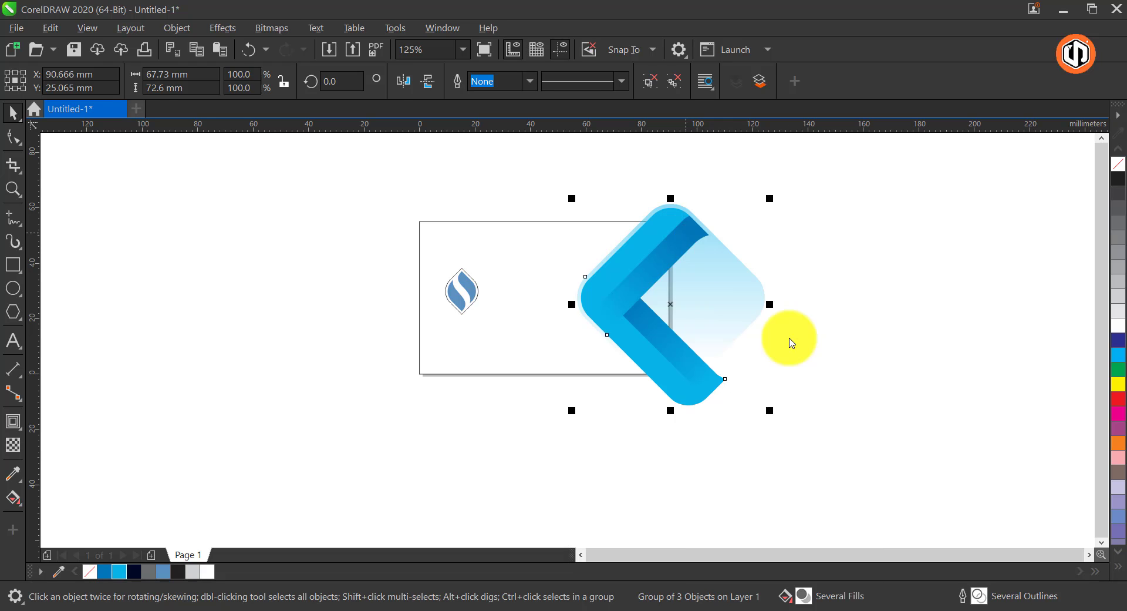
click(591, 227)
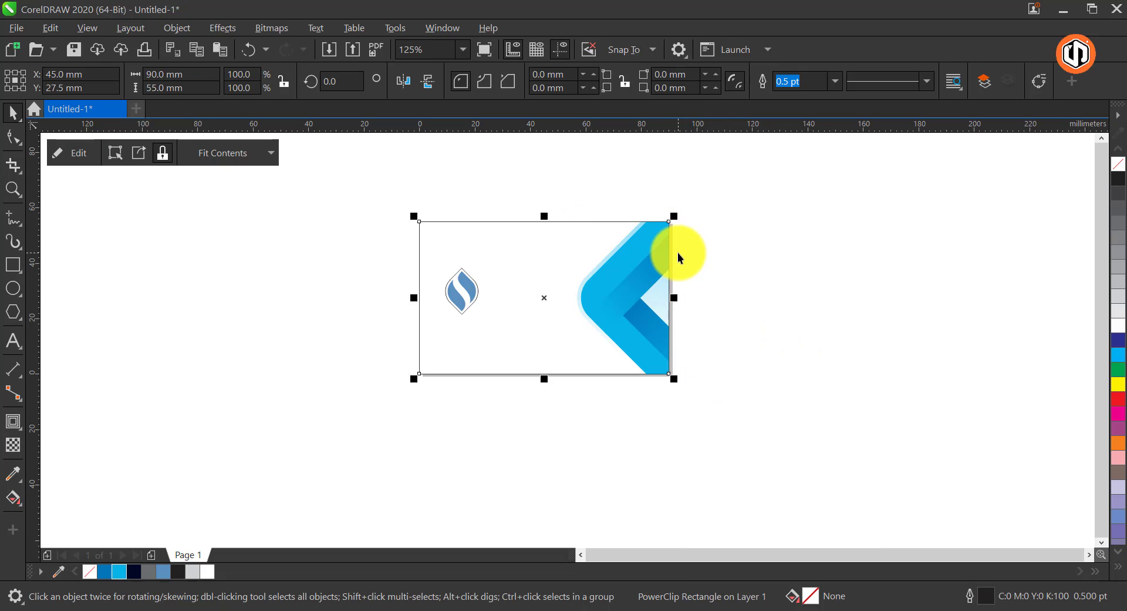
Remove the outline from the card rectangle that holds the clipped graphic
key(F4)
right_click(1123, 168)
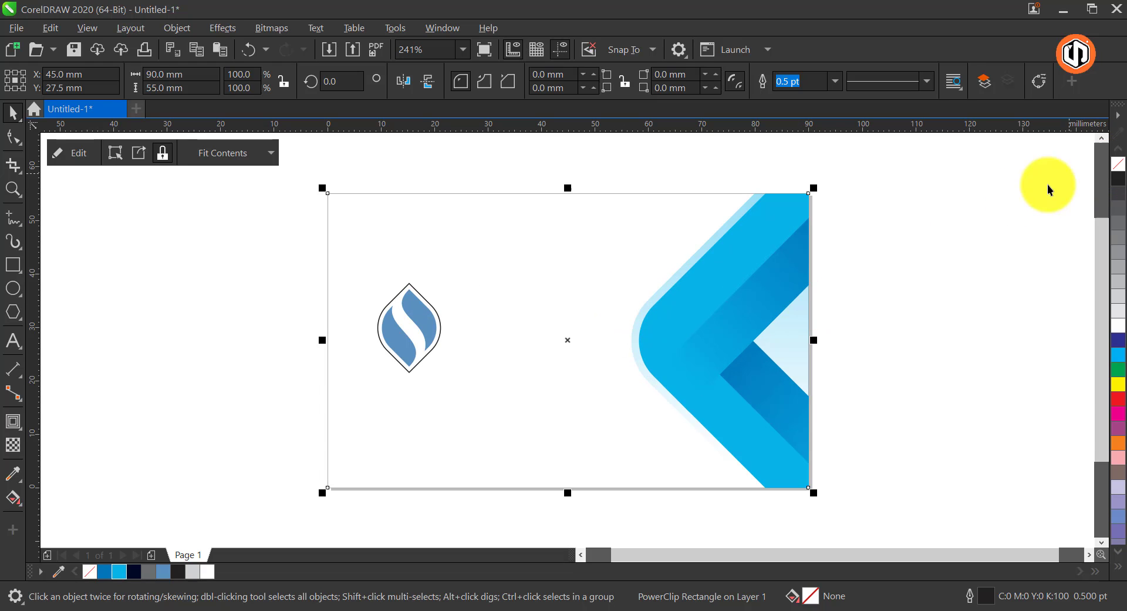
click(920, 210)
Open the card's PowerClip contents for editing and draw a square about 25 mm wide over the inner corner of the bands
click(783, 272)
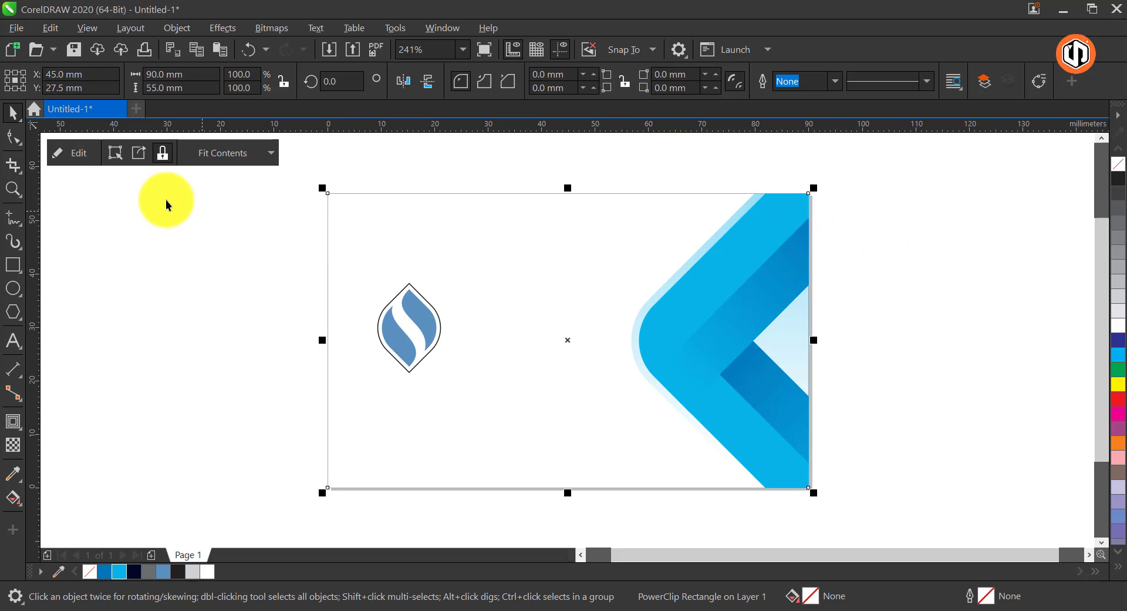
click(70, 153)
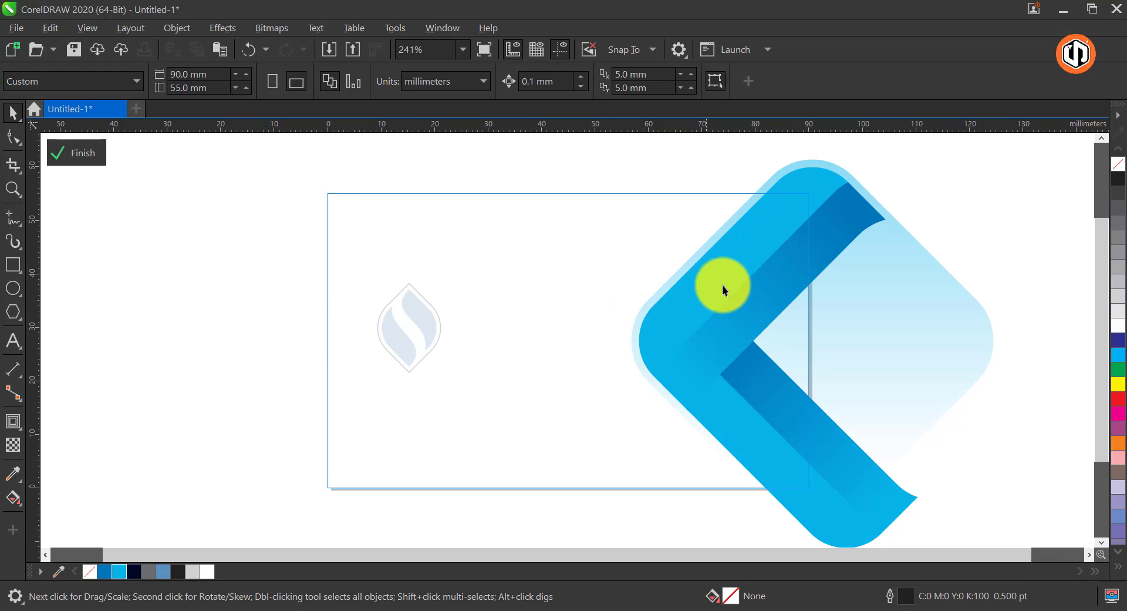
key(ctrl+z)
click(18, 264)
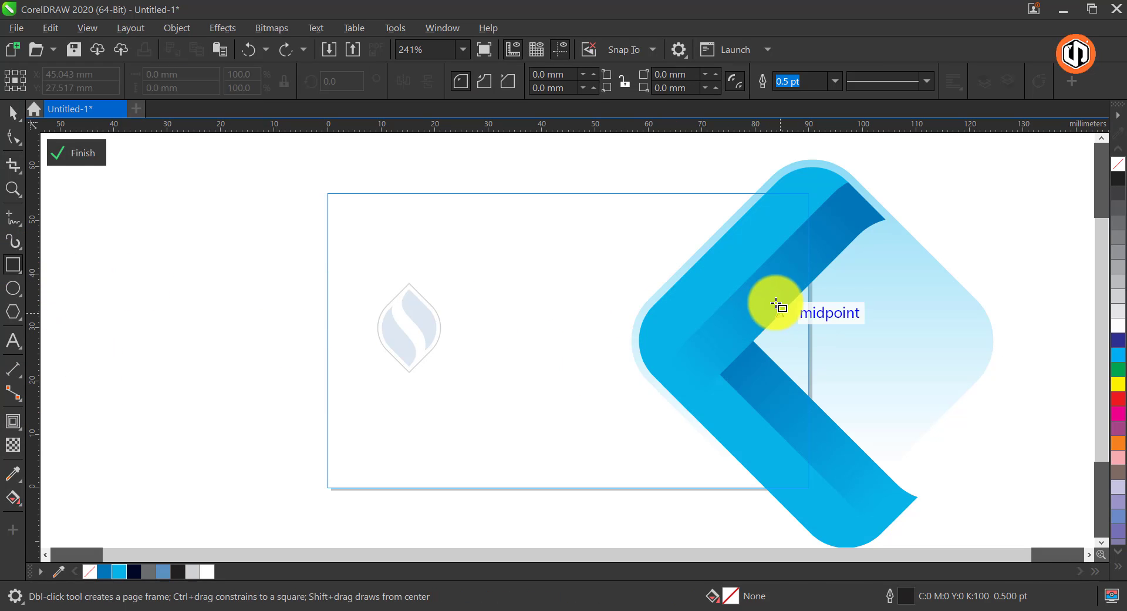
drag(743, 277, 866, 413)
key(space)
Copy the blue gradient fill from the narrow upper band to the new square
key(g)
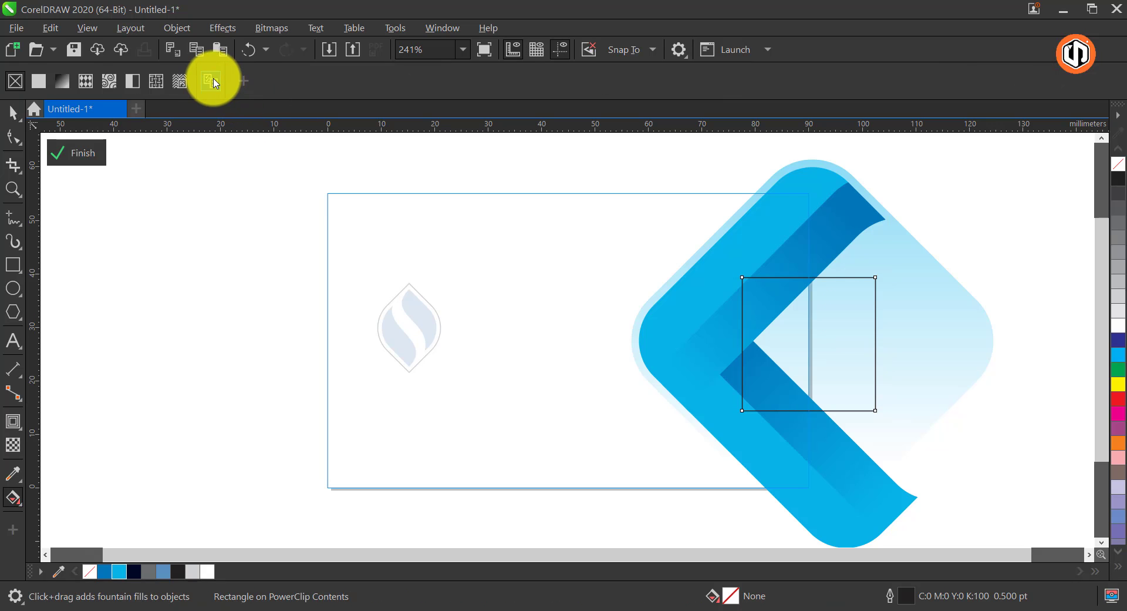
click(847, 229)
key(space)
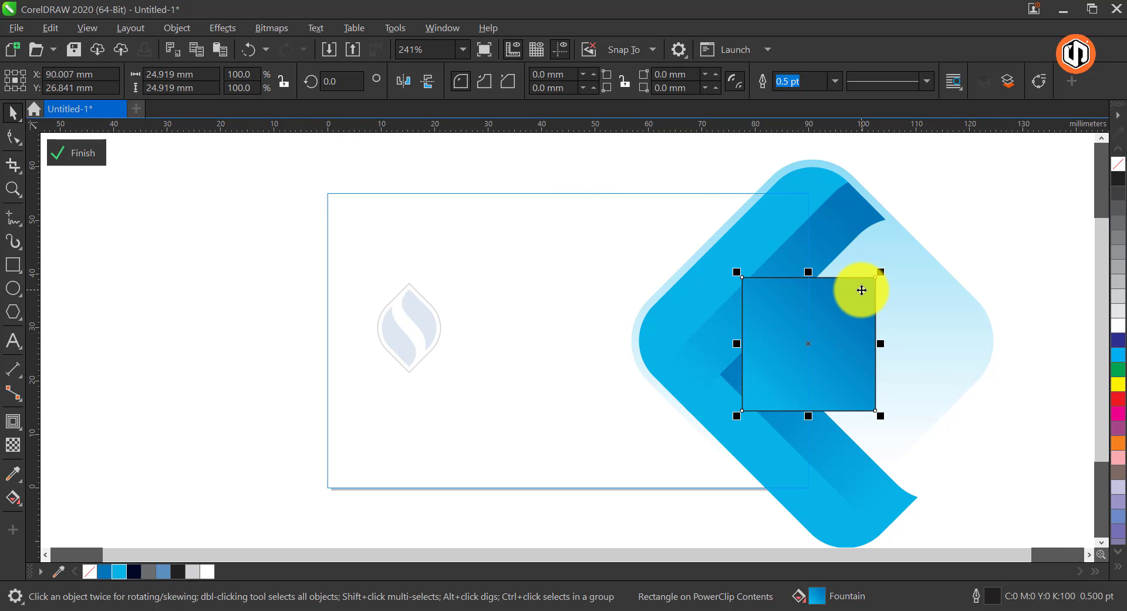
Rotate the gradient square to 135 degrees and shift it slightly right into the notch between the bands
click(860, 292)
drag(886, 266, 714, 351)
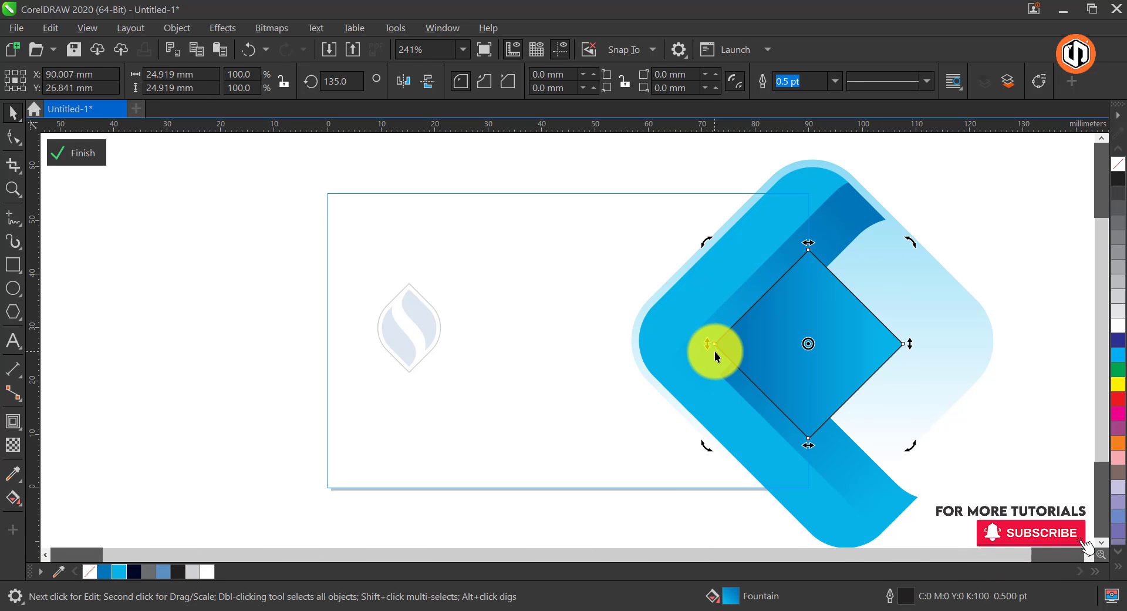
drag(826, 332, 841, 336)
Bring both band groups to the front of the layer, above the small gradient diamond
click(760, 405)
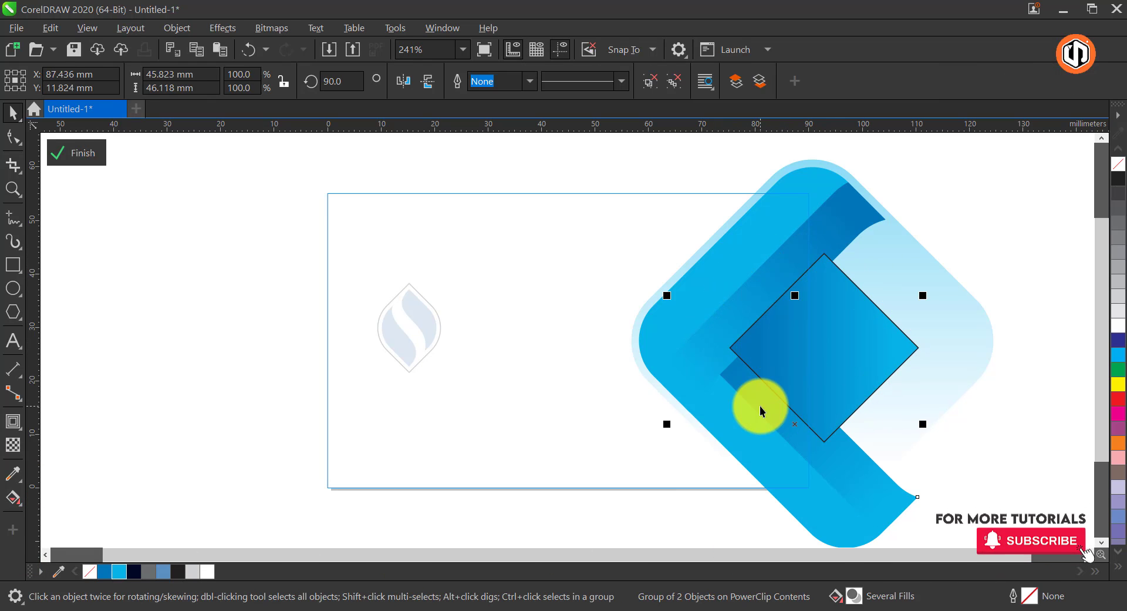
shift+click(802, 245)
right_click(809, 249)
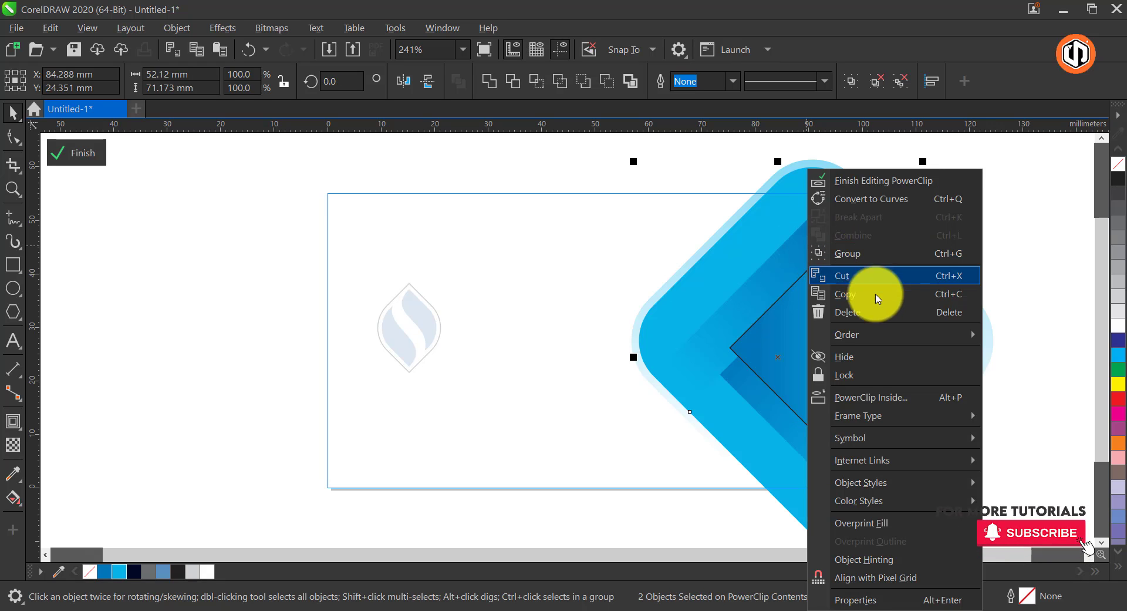
mouse_move(883, 334)
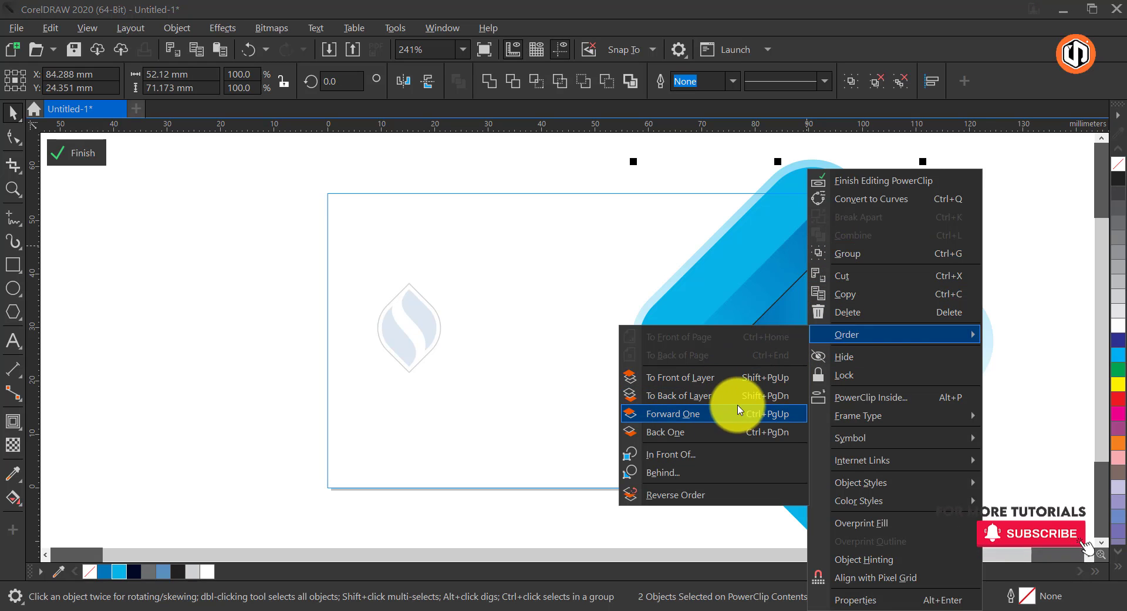
click(763, 377)
Remove the small gradient diamond's outline and shift it slightly up and to the right
click(892, 343)
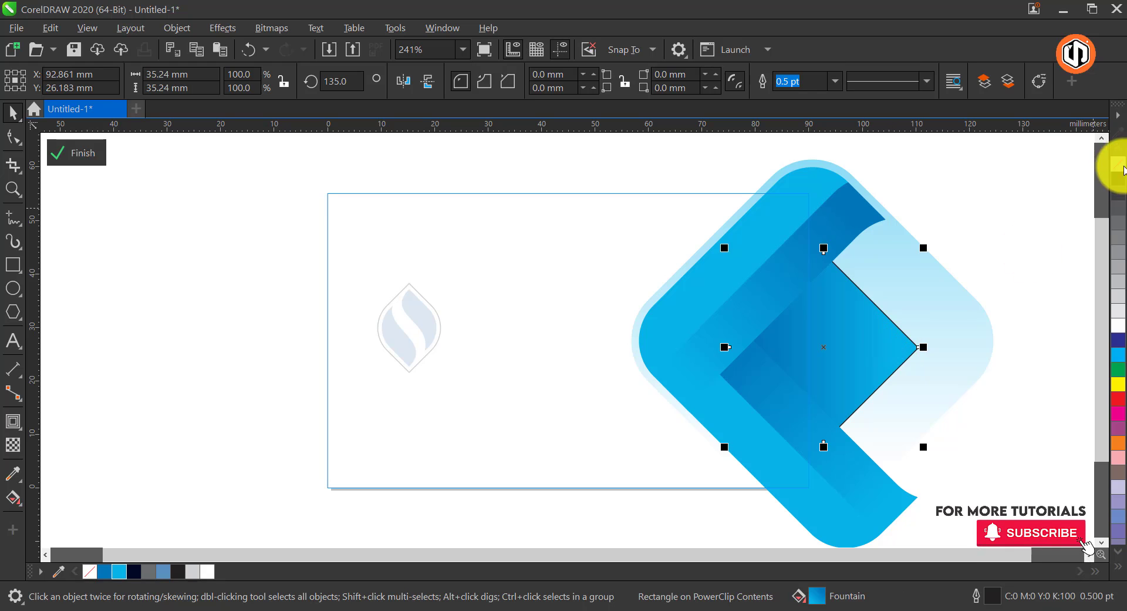
drag(803, 336, 801, 322)
Change the starting color of the small diamond's fountain fill to a darker blue
key(g)
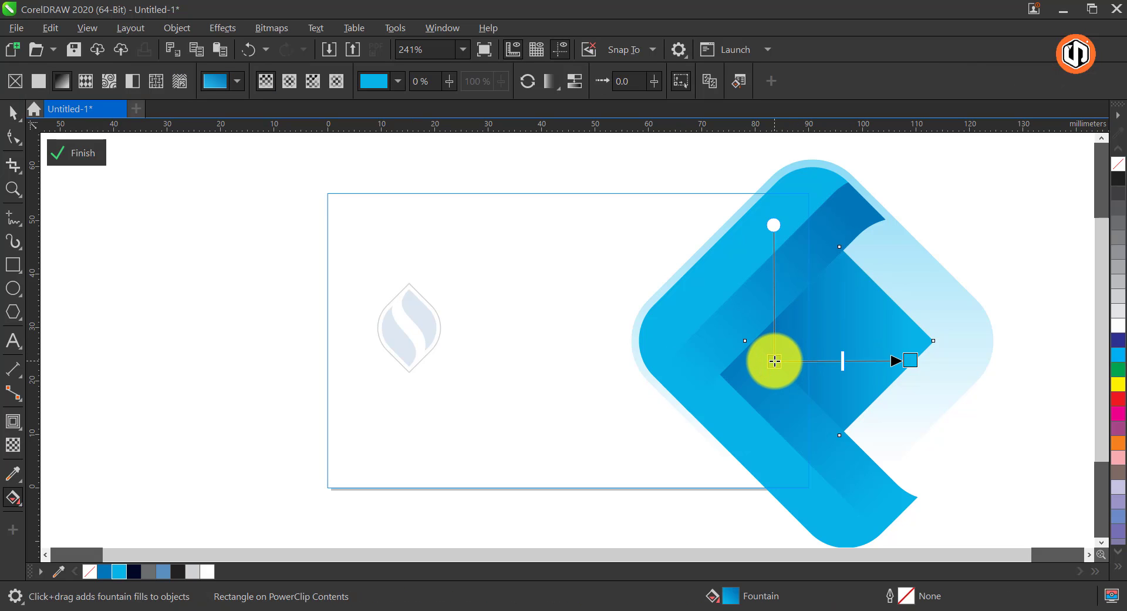
click(775, 361)
click(745, 378)
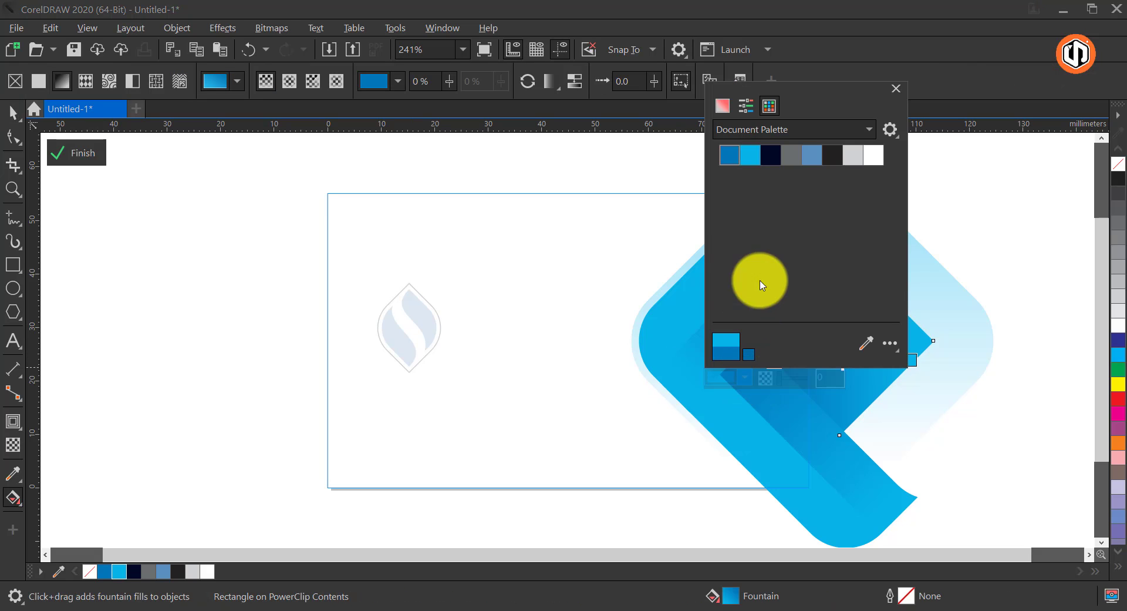
click(721, 113)
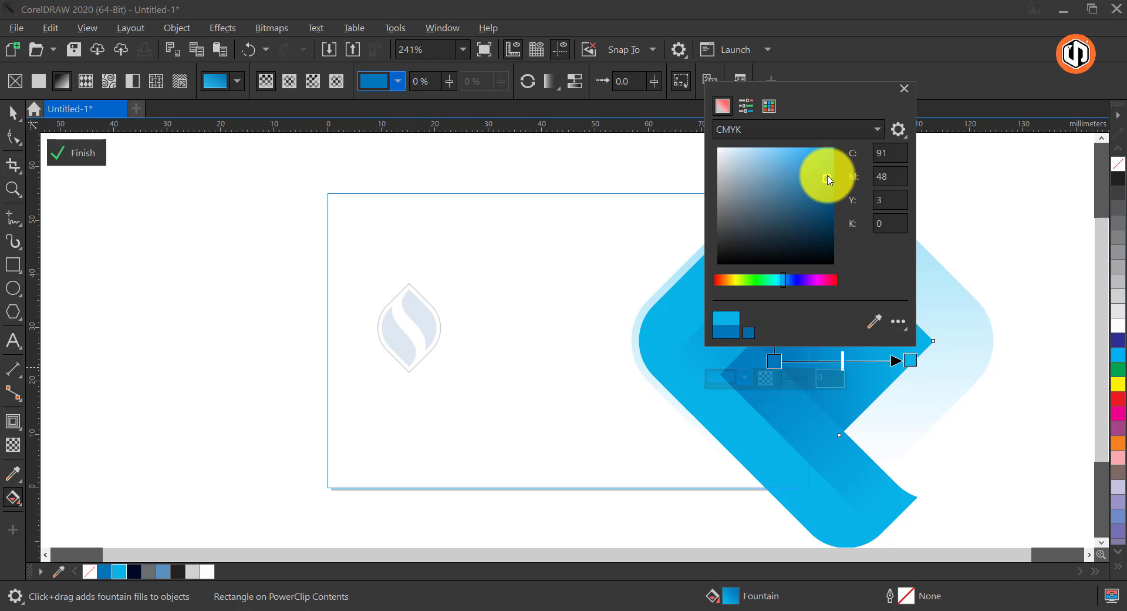
drag(831, 187, 831, 190)
Finish editing the PowerClip contents and deselect the card
click(19, 114)
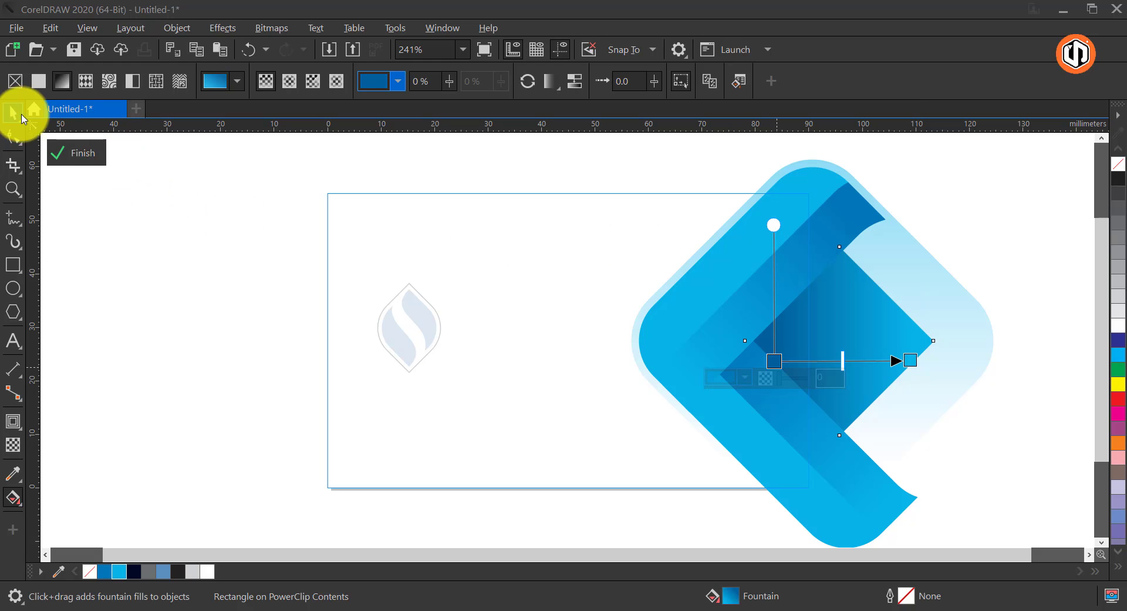
click(71, 152)
click(13, 111)
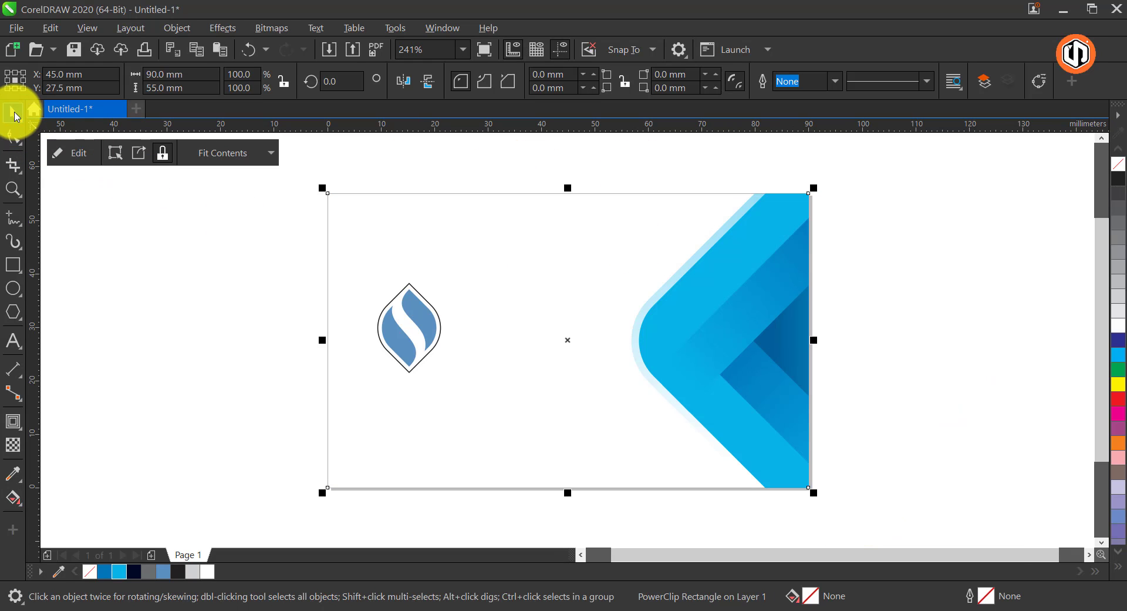
click(880, 298)
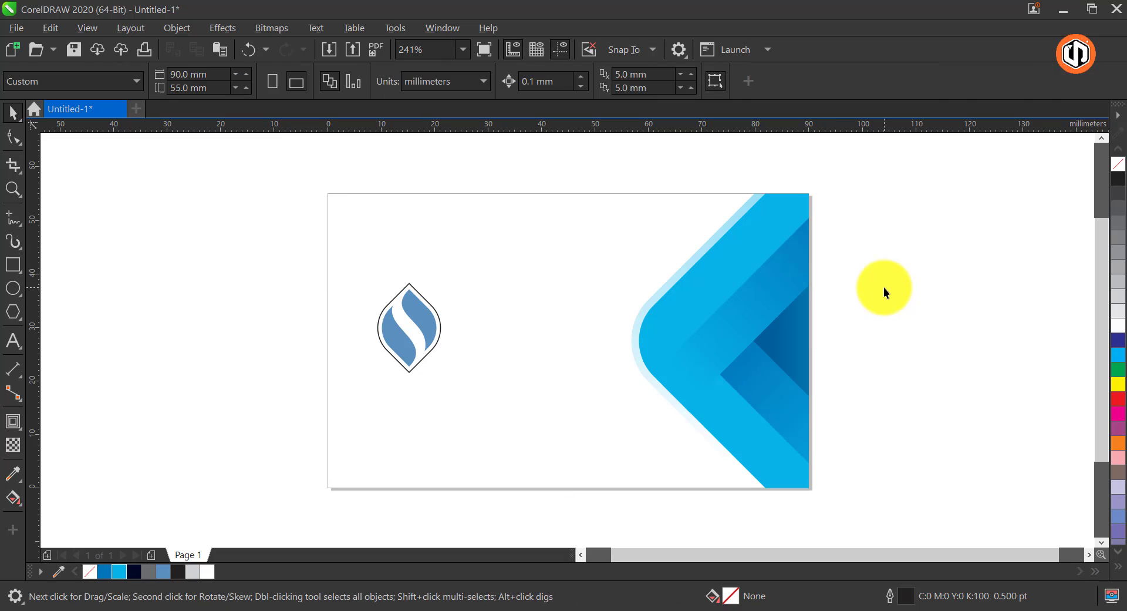
Apply a linear fountain fill to the logo's right-hand leaf shape, running from blue at its upper end to white at its lower right
click(427, 321)
click(14, 499)
click(75, 498)
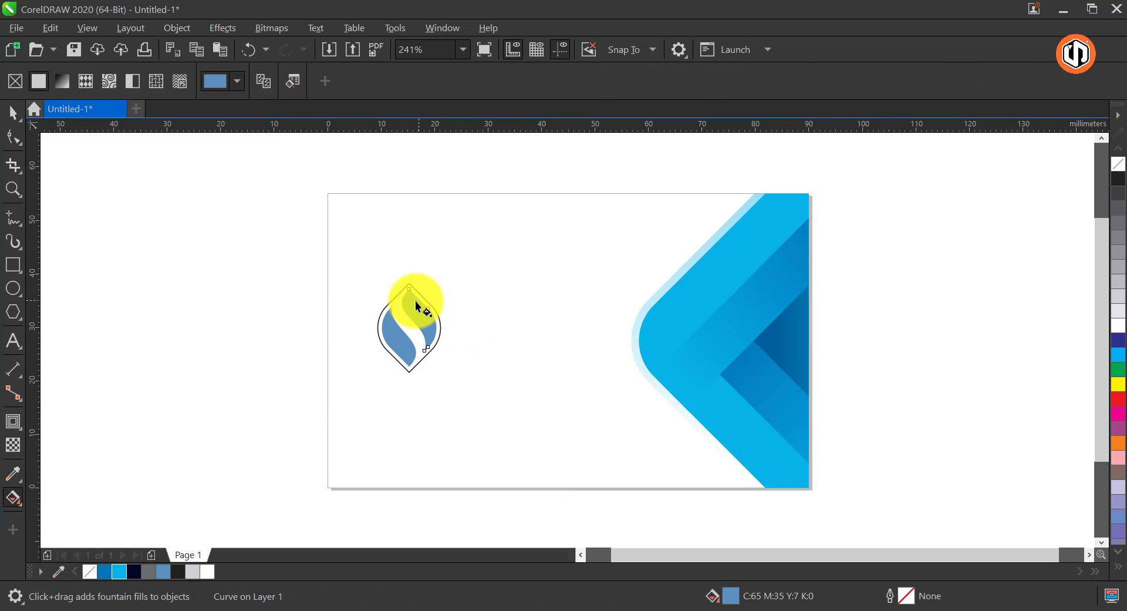
drag(416, 303, 432, 327)
key(space)
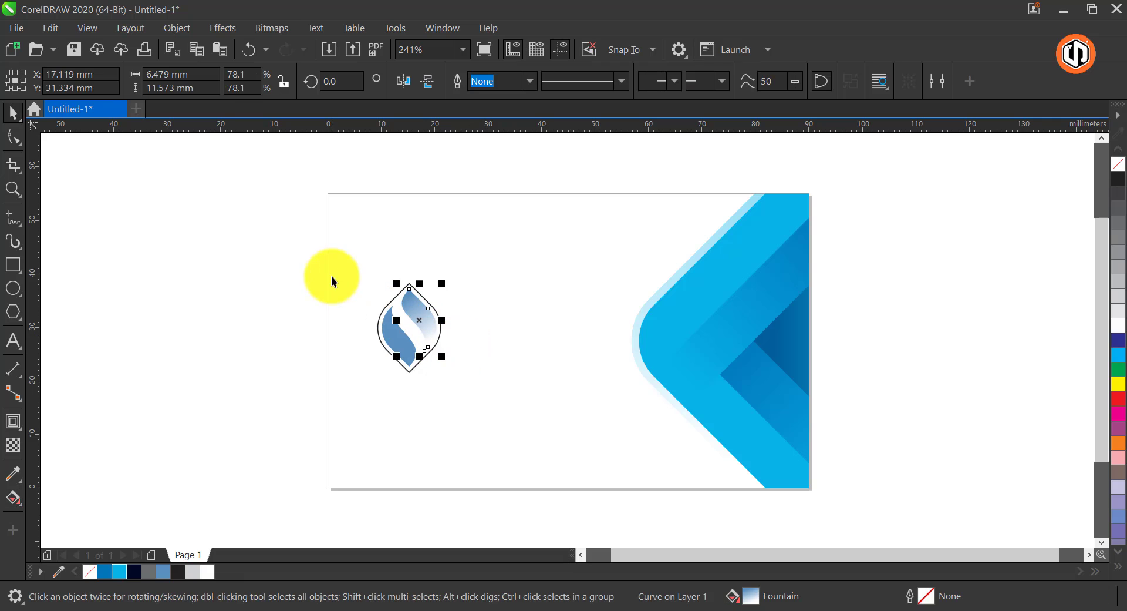
Recolor the fountain fill of the logo's right-hand leaf to run from dark navy at its upper end to gray at its lower end
key(z)
drag(348, 254, 556, 402)
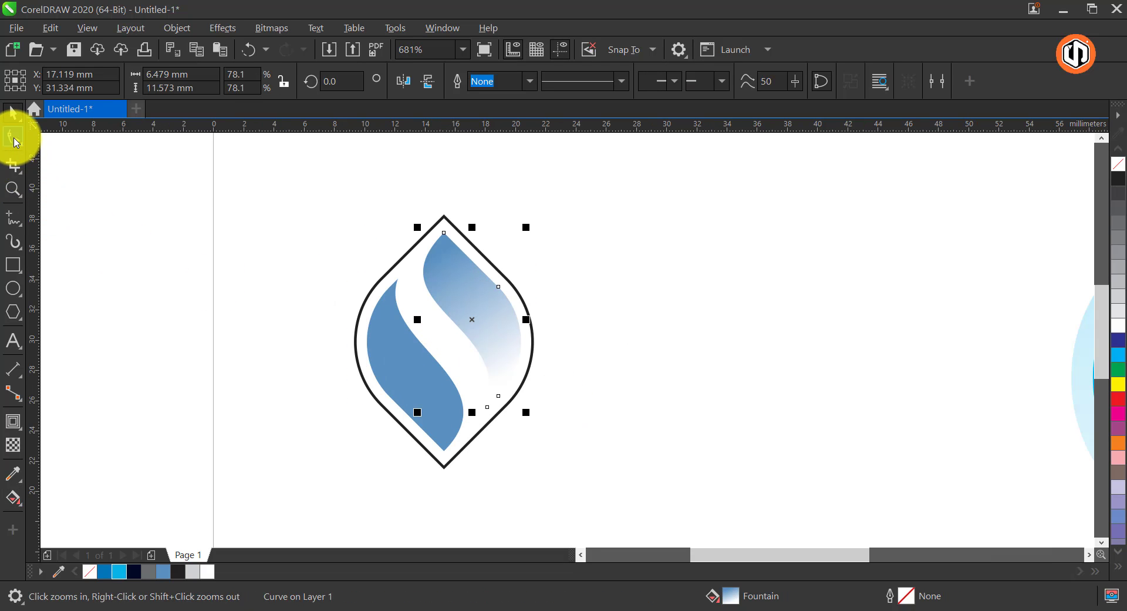
click(14, 498)
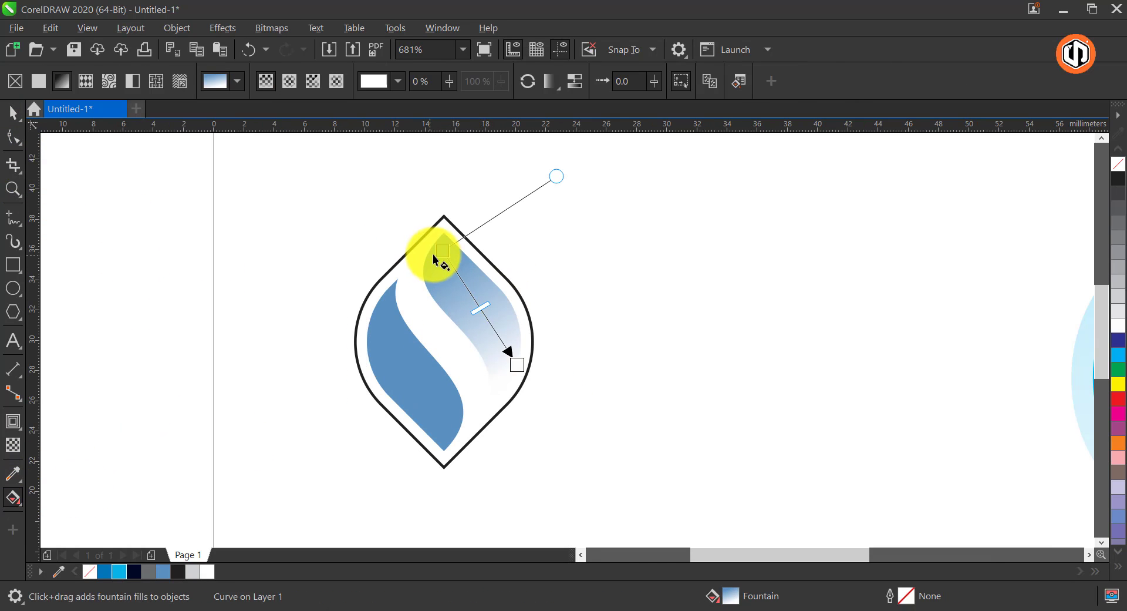
click(442, 251)
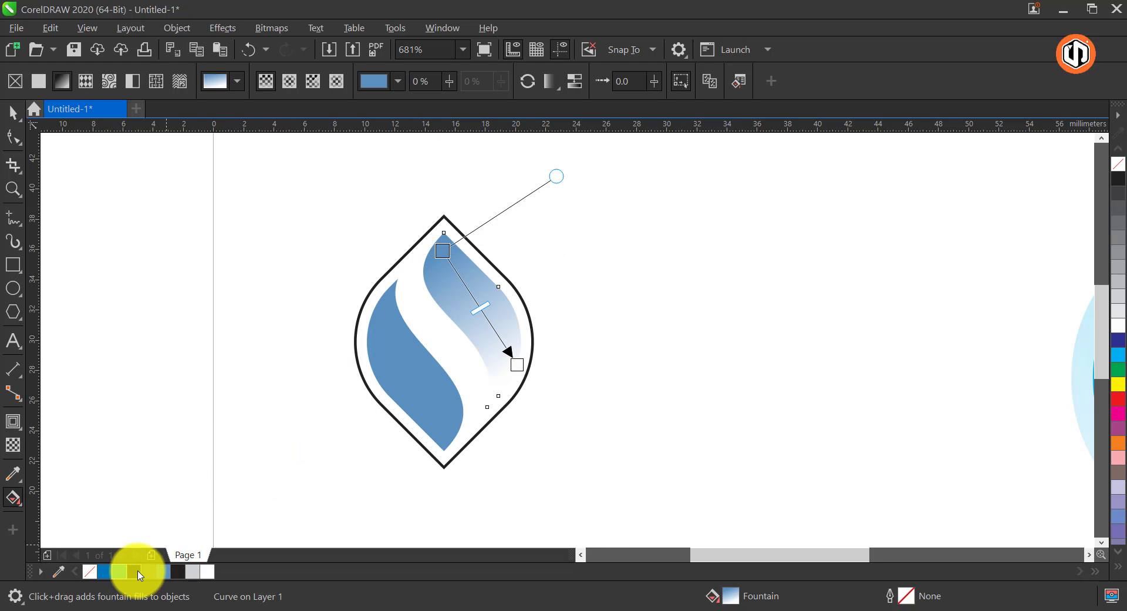
click(135, 571)
click(517, 364)
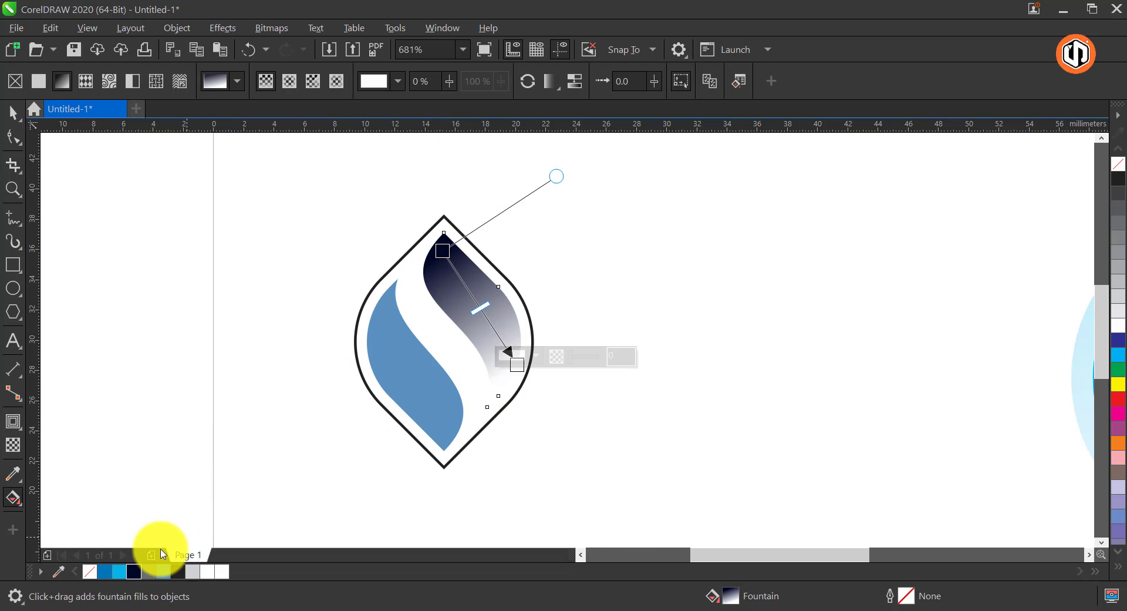
click(150, 571)
Apply a linear fountain fill from cyan to darker blue on the logo's left-hand leaf, extending the blue end past the leaf's lower tip
click(392, 357)
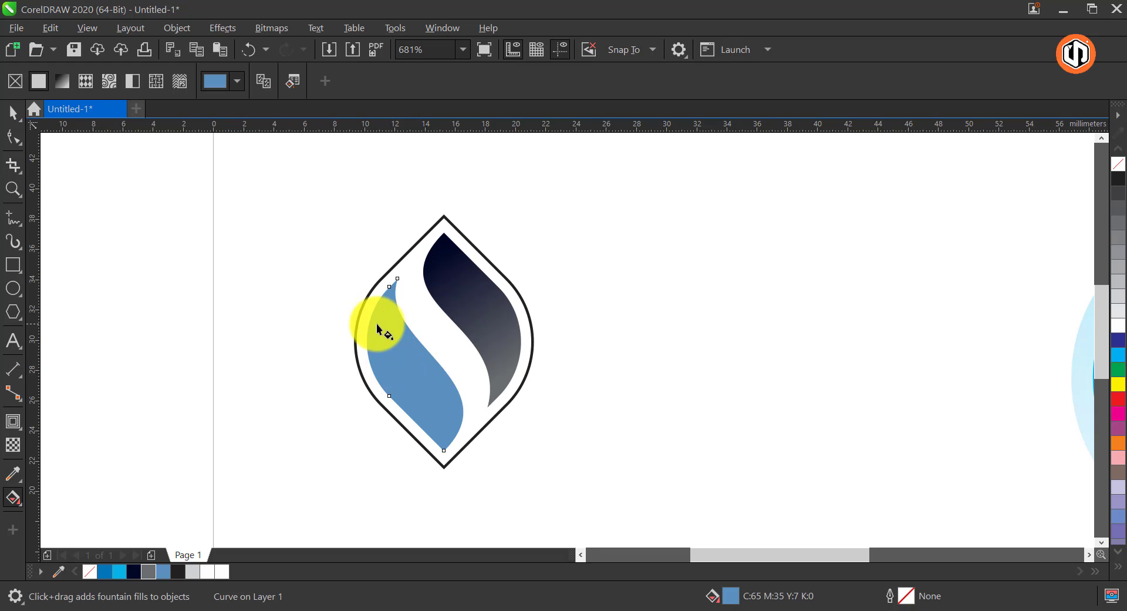
drag(377, 325, 452, 444)
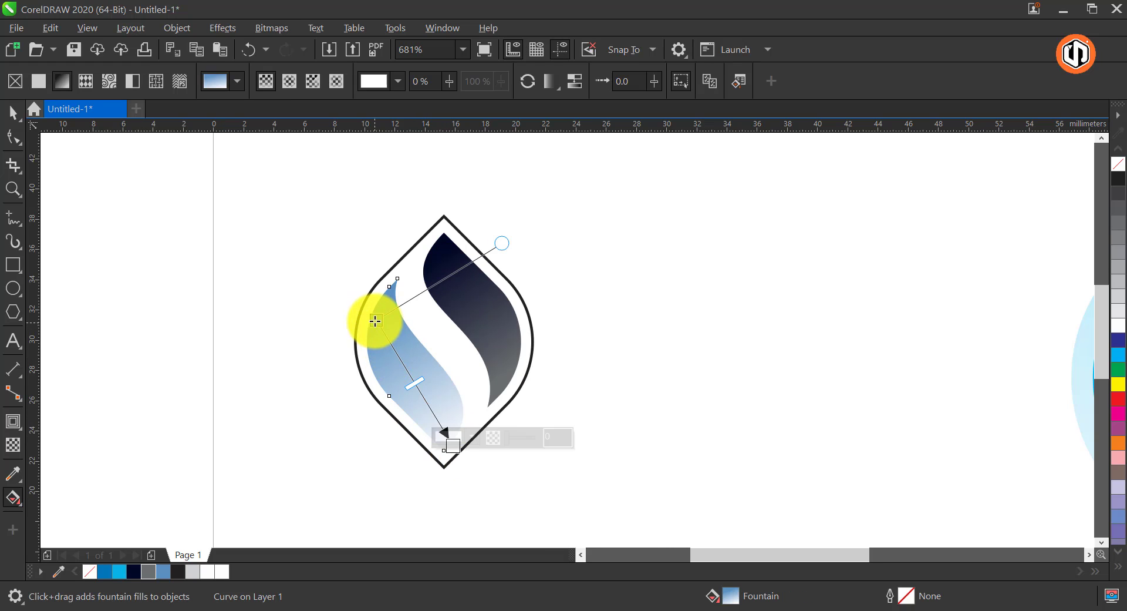
click(109, 578)
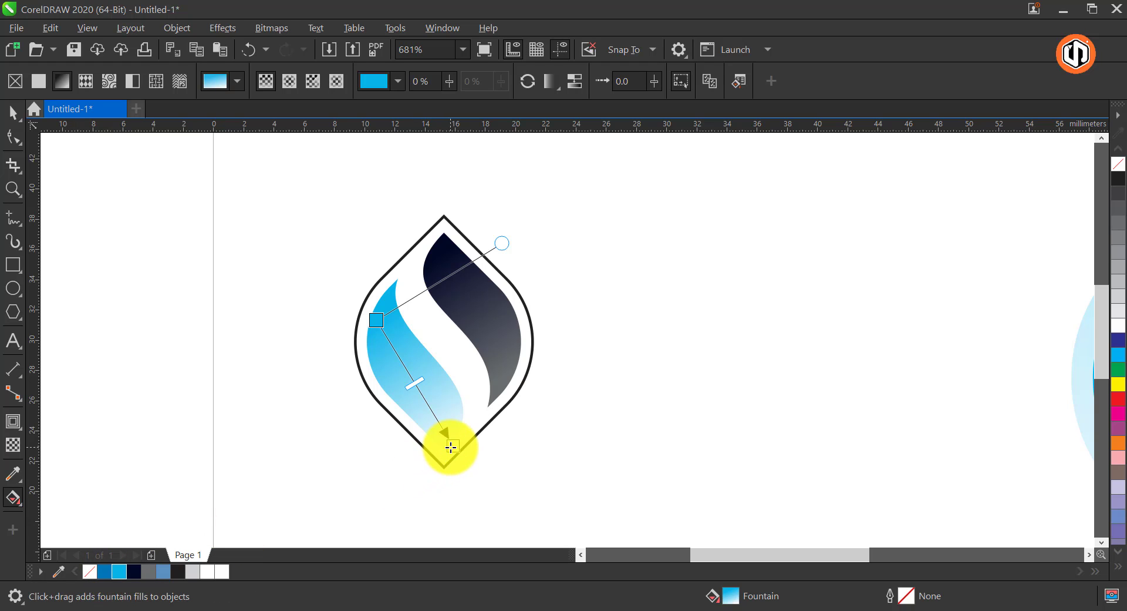
click(448, 446)
click(104, 572)
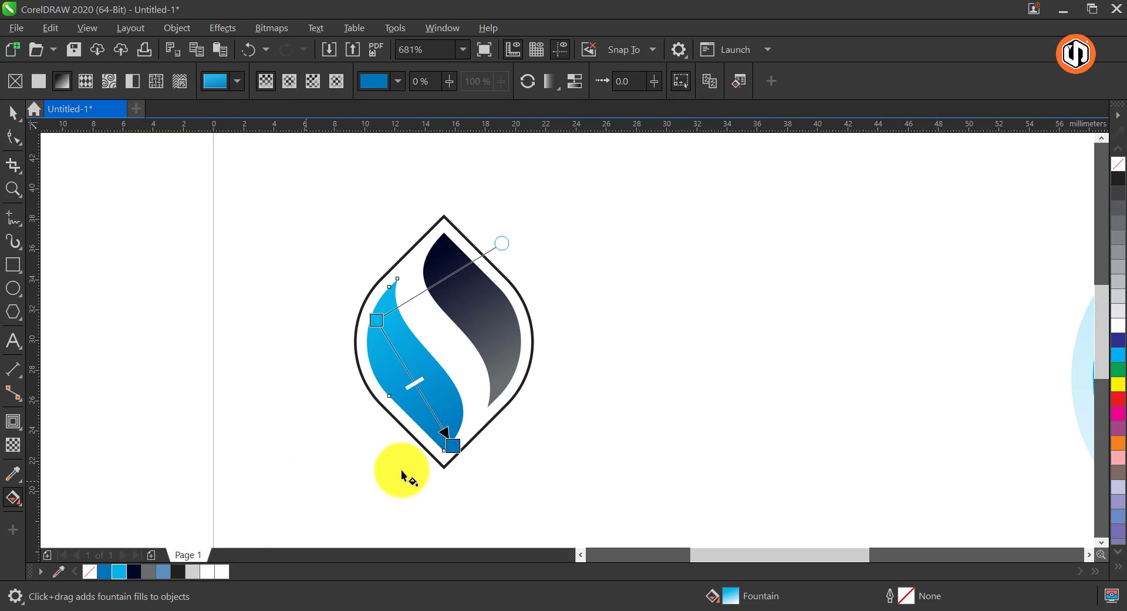
drag(453, 447, 496, 498)
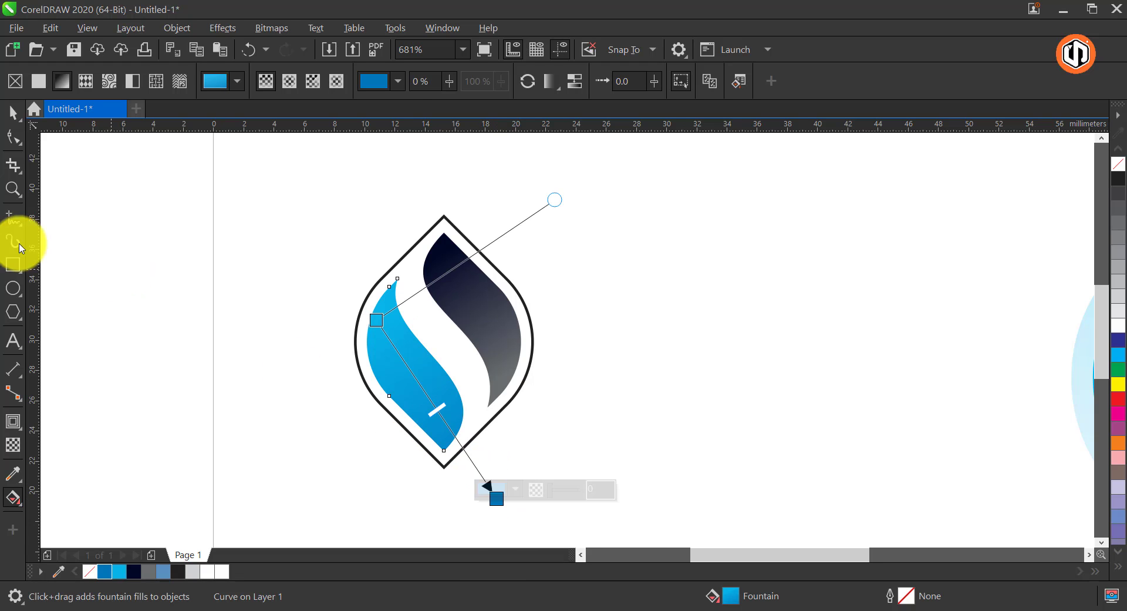
Change the outline color of the rounded diamond around the logo to cyan
click(11, 120)
click(424, 241)
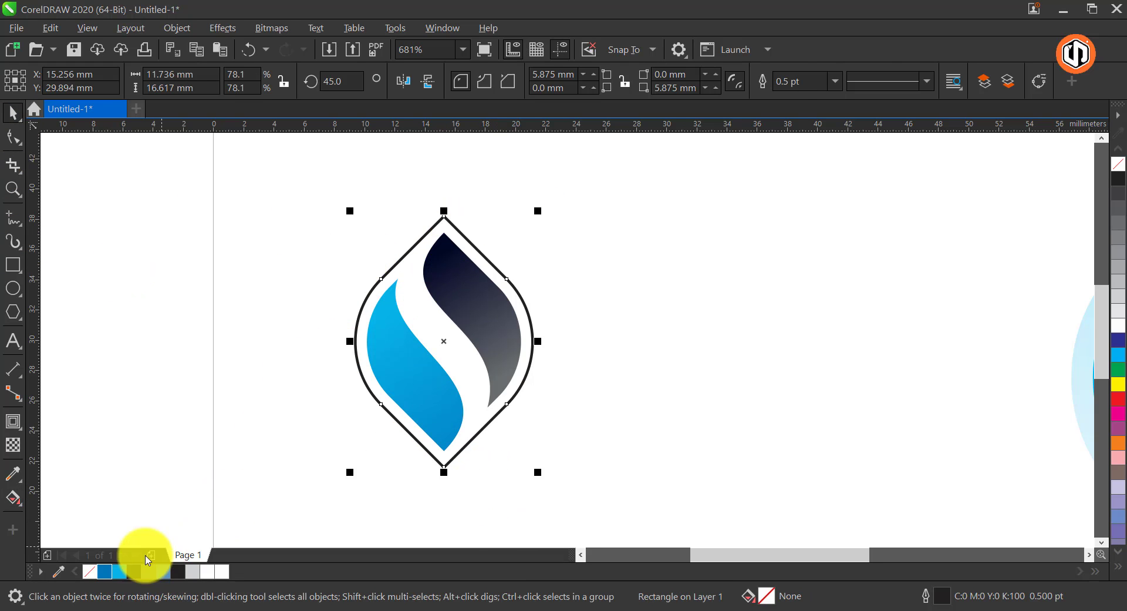
right_click(120, 574)
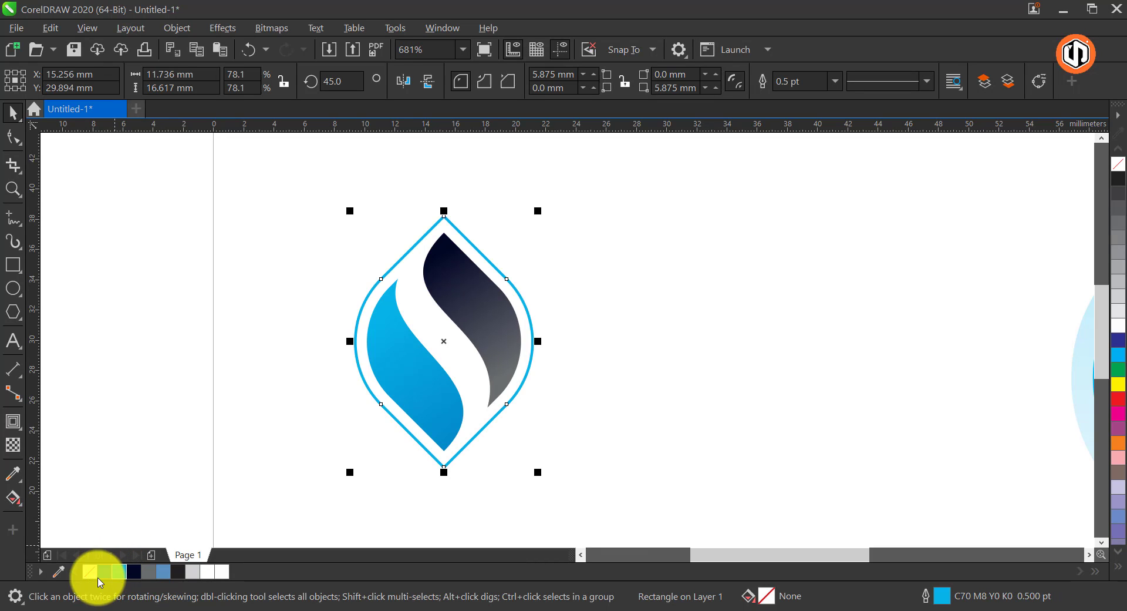
right_click(120, 574)
click(132, 417)
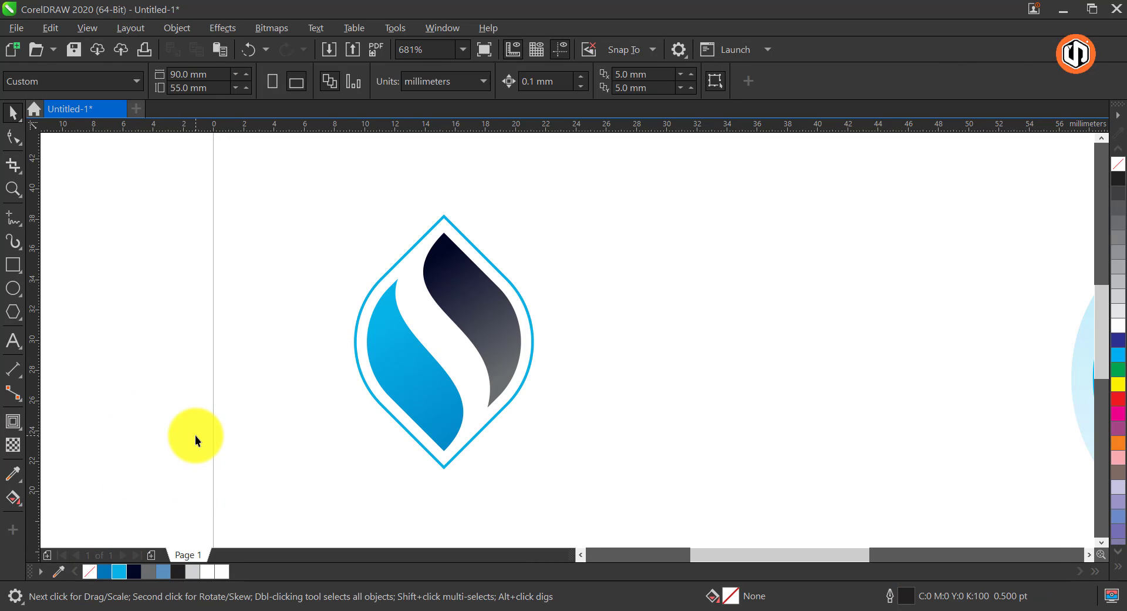
Group the logo's three objects, scale the group down slightly and center it vertically on the card
key(shift+F4)
click(391, 343)
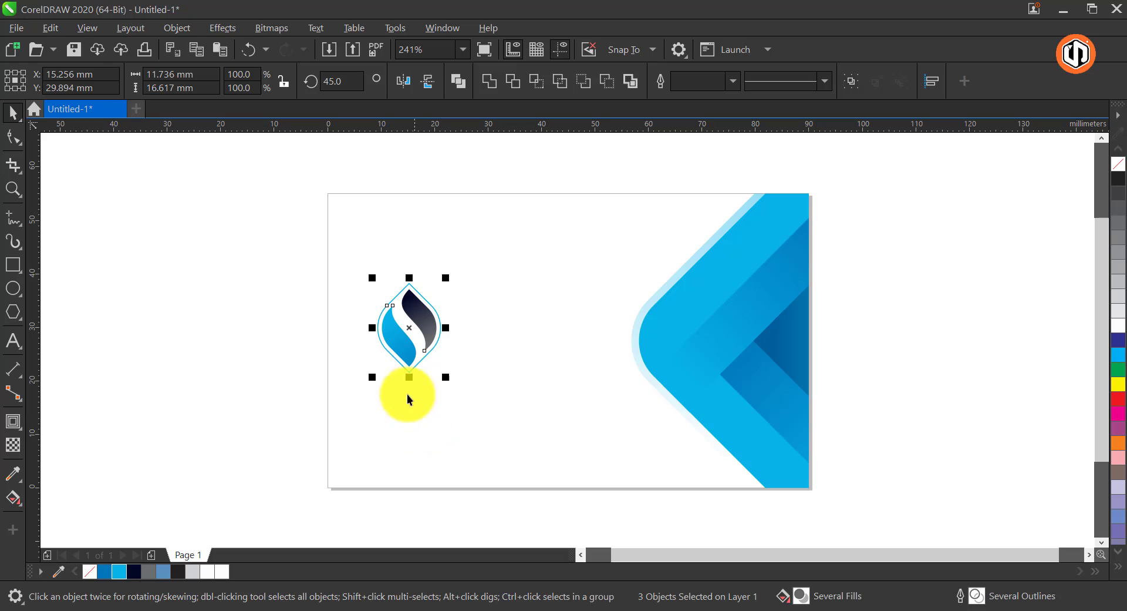
key(ctrl+g)
drag(447, 268, 446, 285)
shift+click(481, 285)
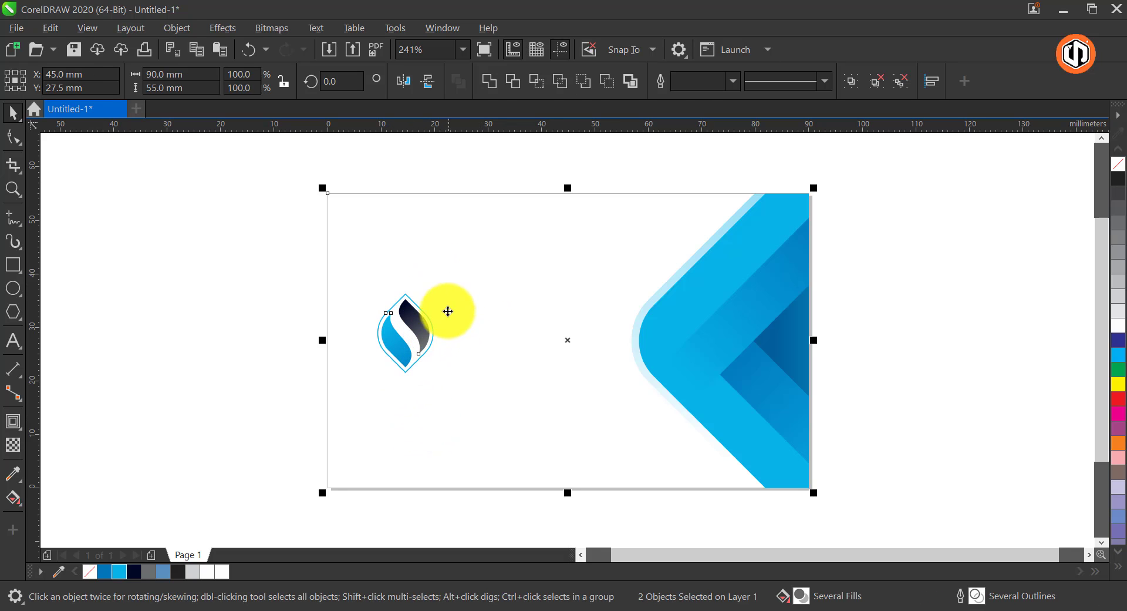
key(e)
click(253, 271)
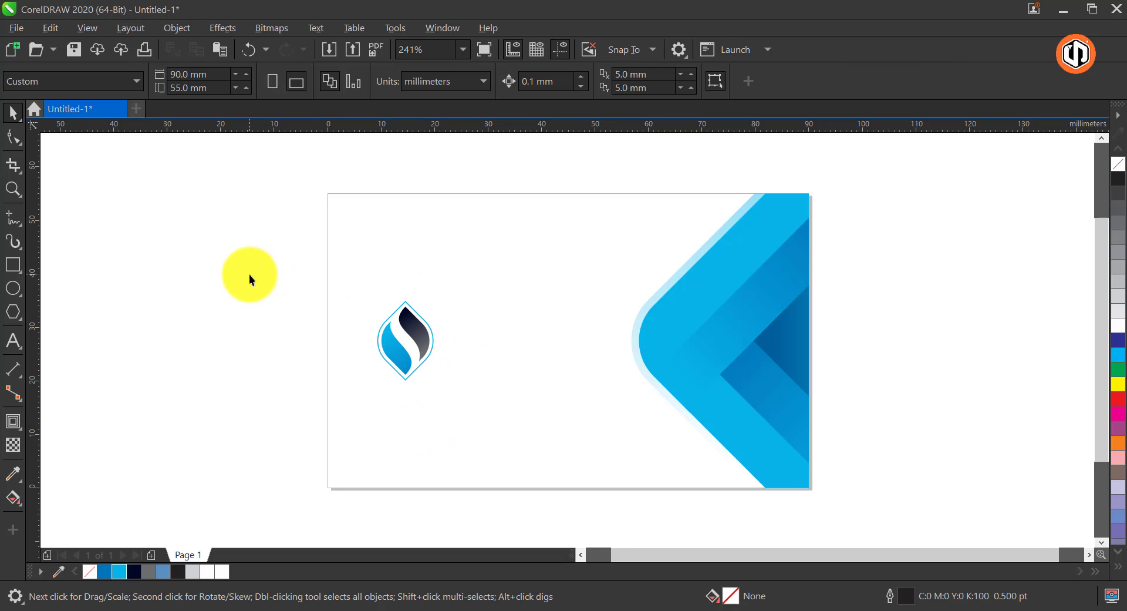
Add the artistic text "Design'N'Print" to the right of the logo
click(13, 341)
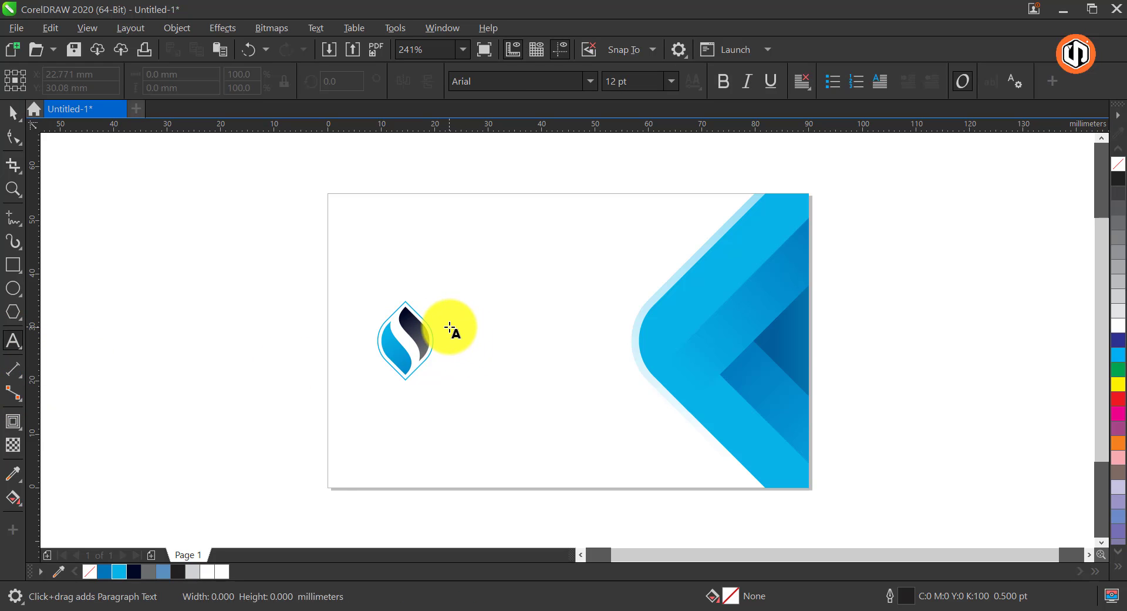
click(450, 327)
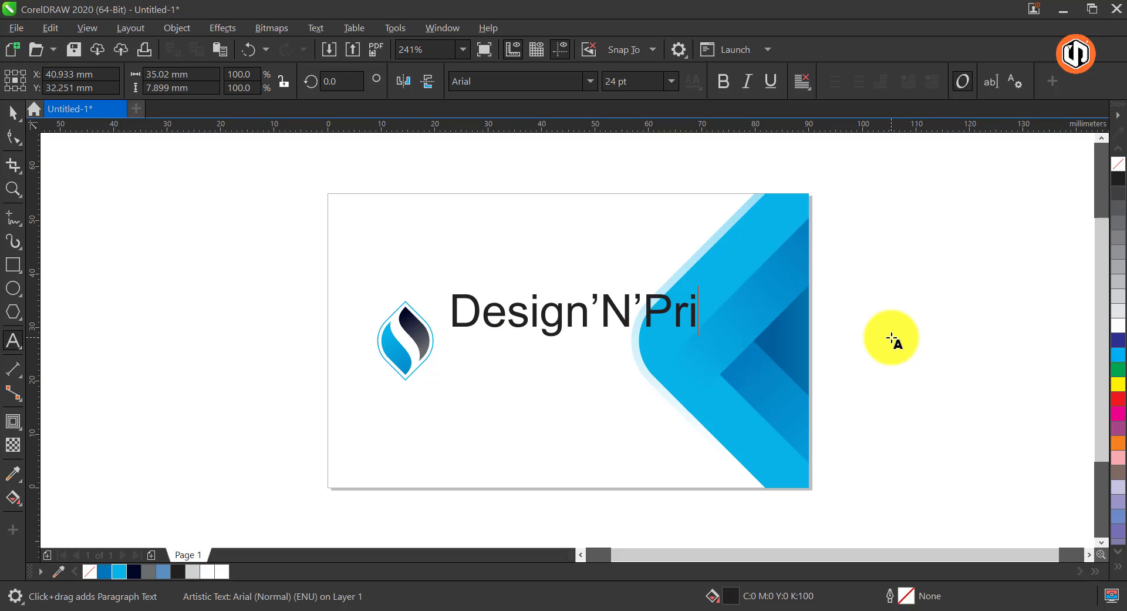
key(space)
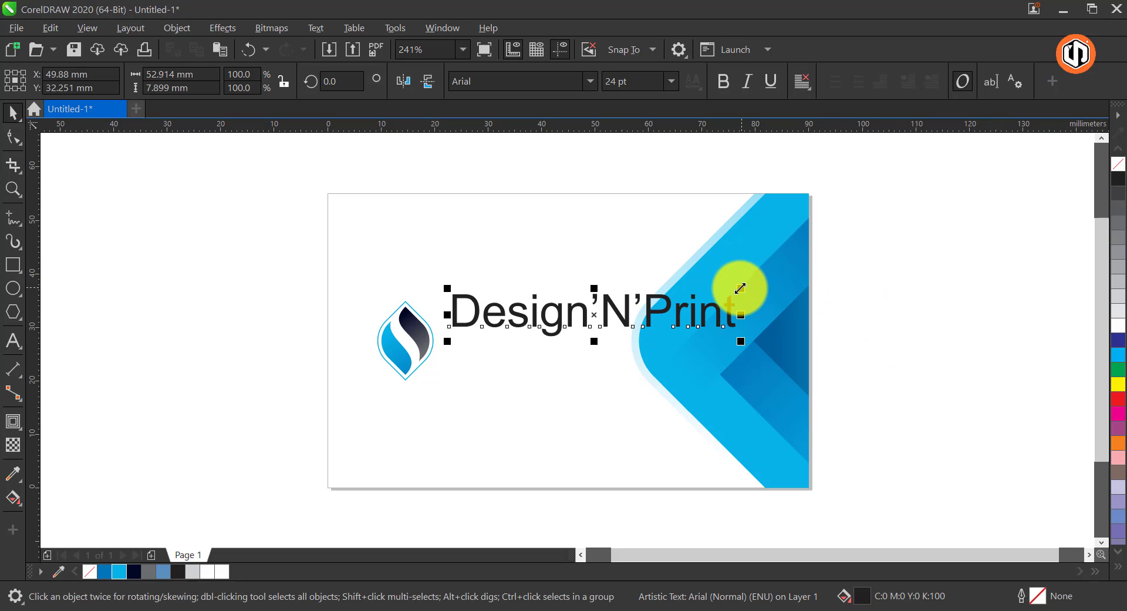
Scale the company name down to about 11.65 pt and set its font to Montserrat
drag(739, 287, 593, 259)
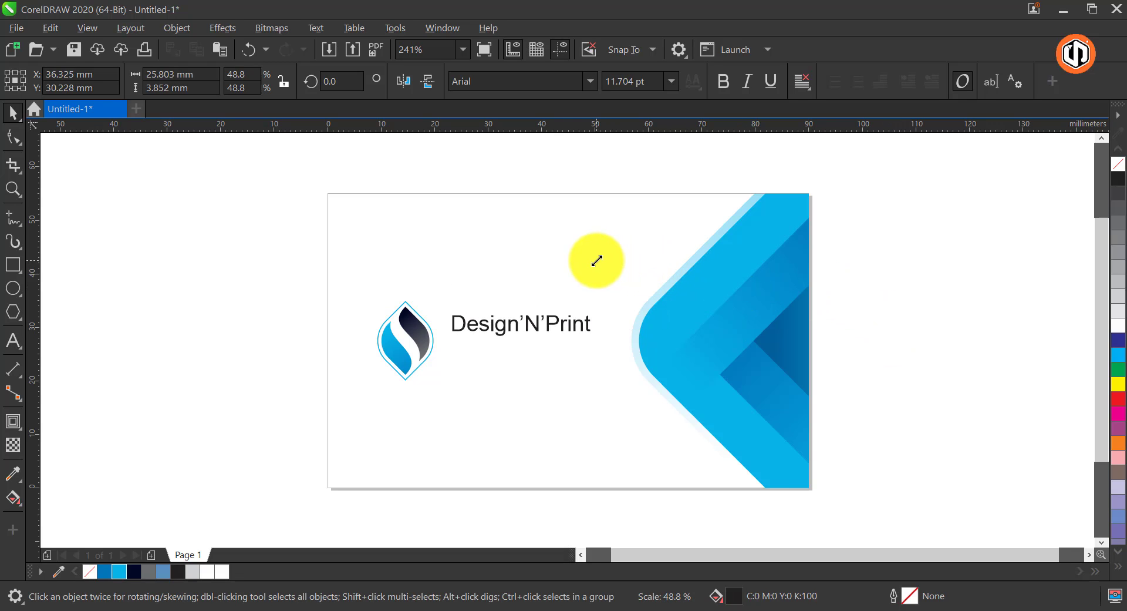
click(590, 81)
click(573, 148)
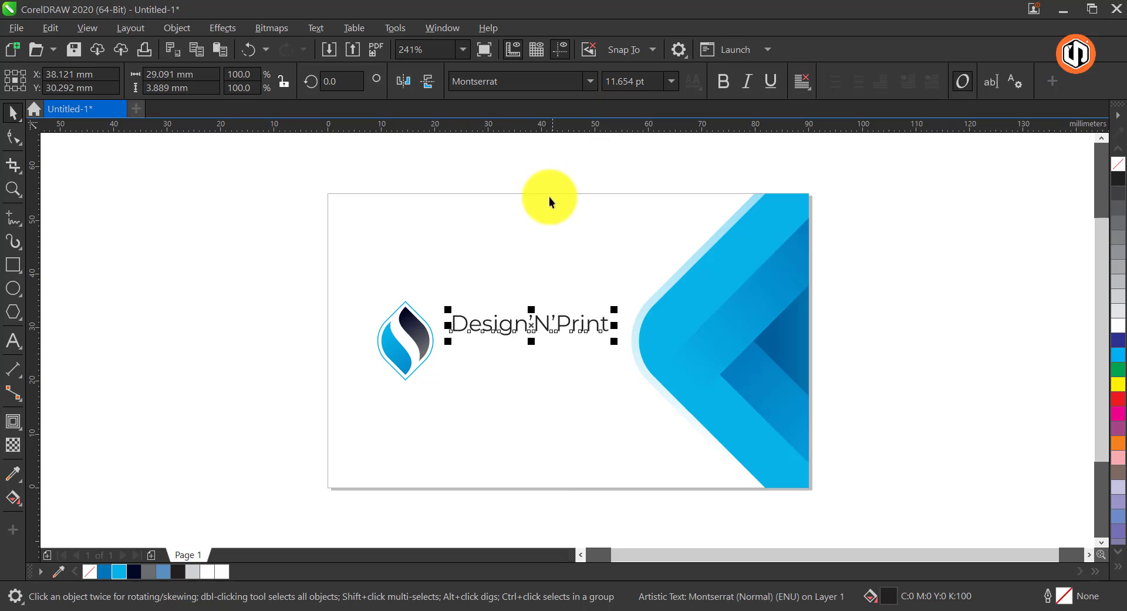
Make the 'N' with its apostrophes bold in the company name
click(13, 341)
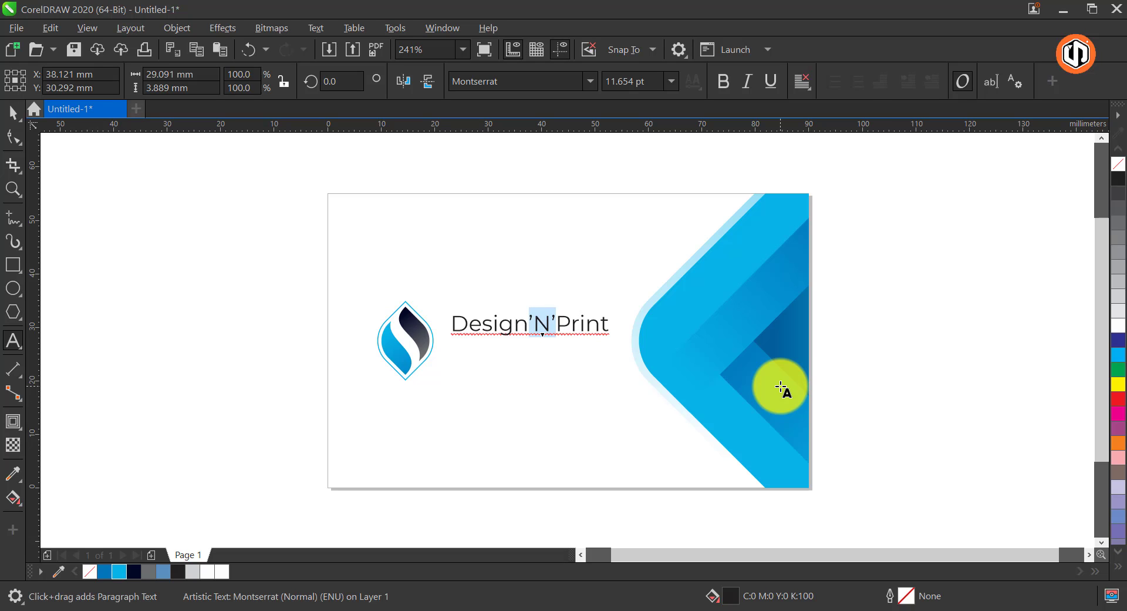
click(723, 81)
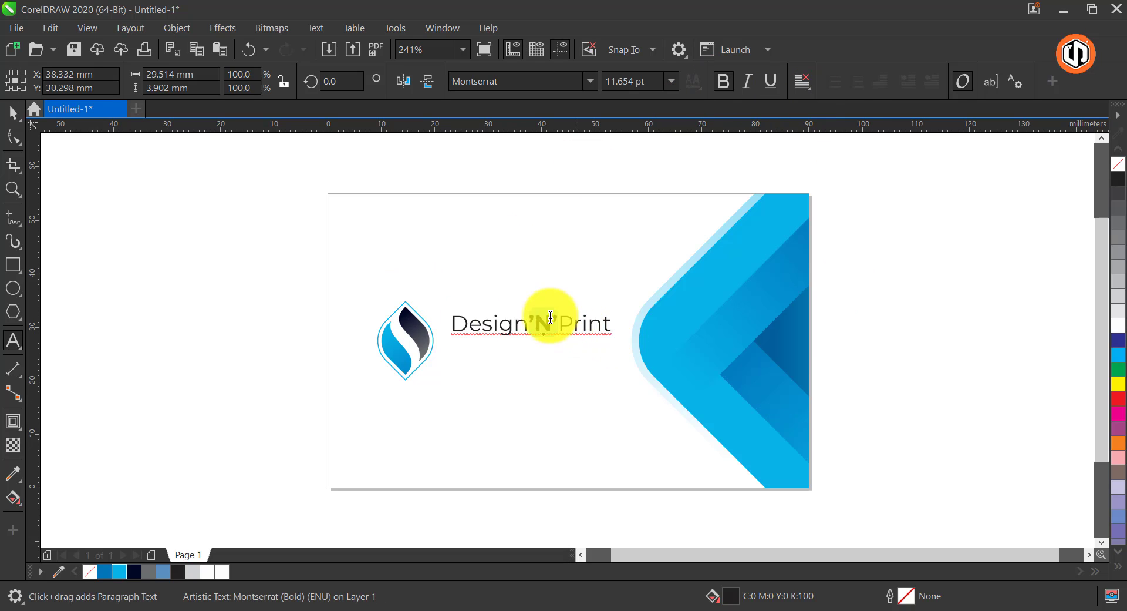
click(13, 112)
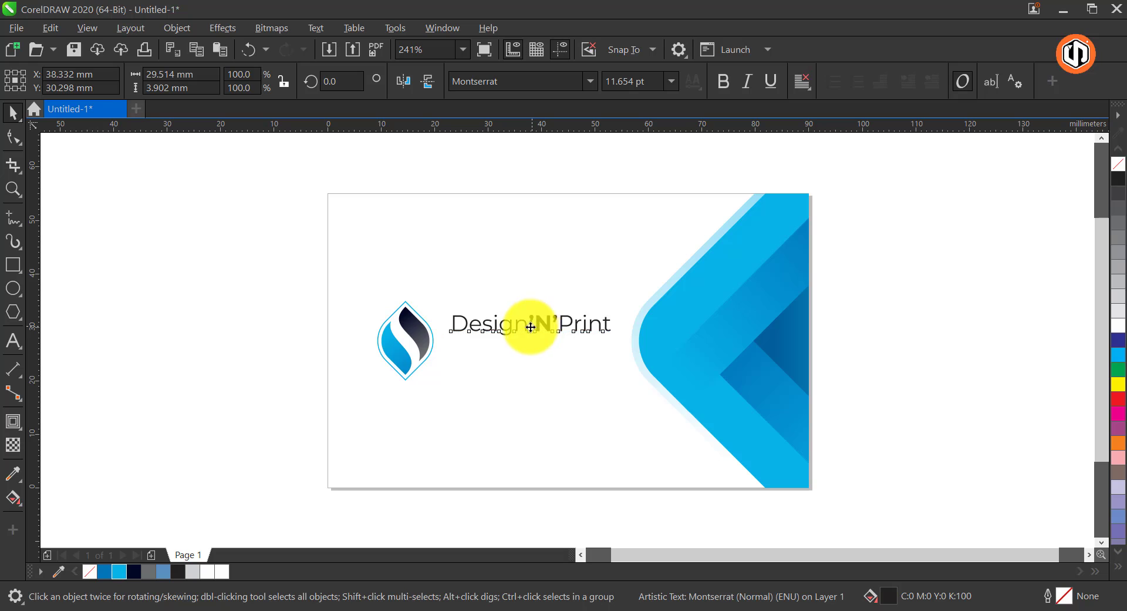
Move the company name closer to the logo and replace the apostrophes around the N with spaces, giving "Design N Print"
drag(531, 328, 522, 331)
key(F8)
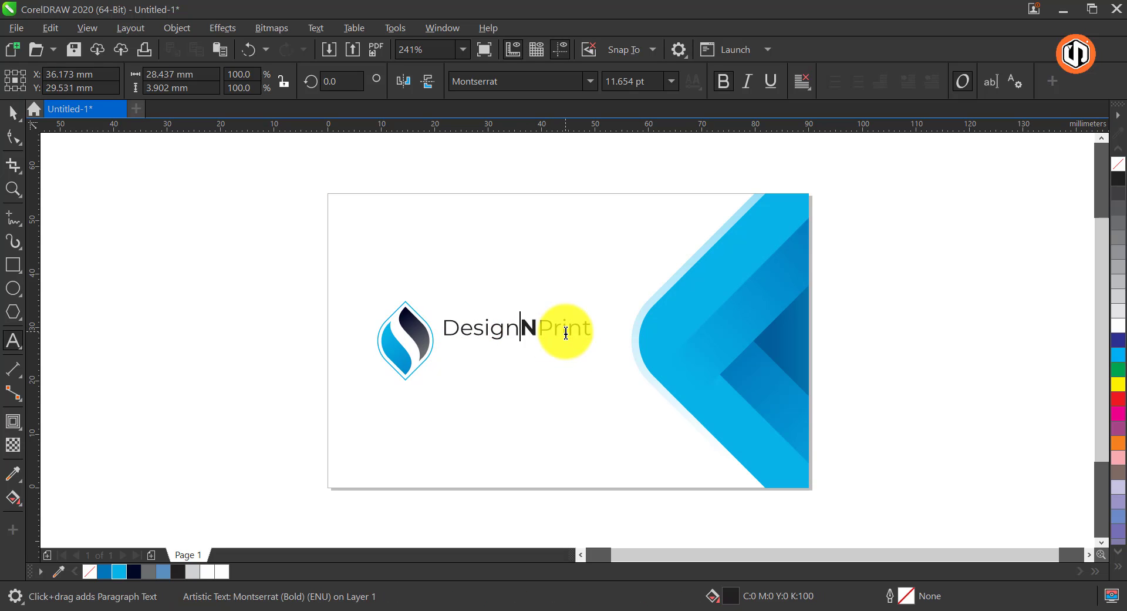
key(ctrl+space)
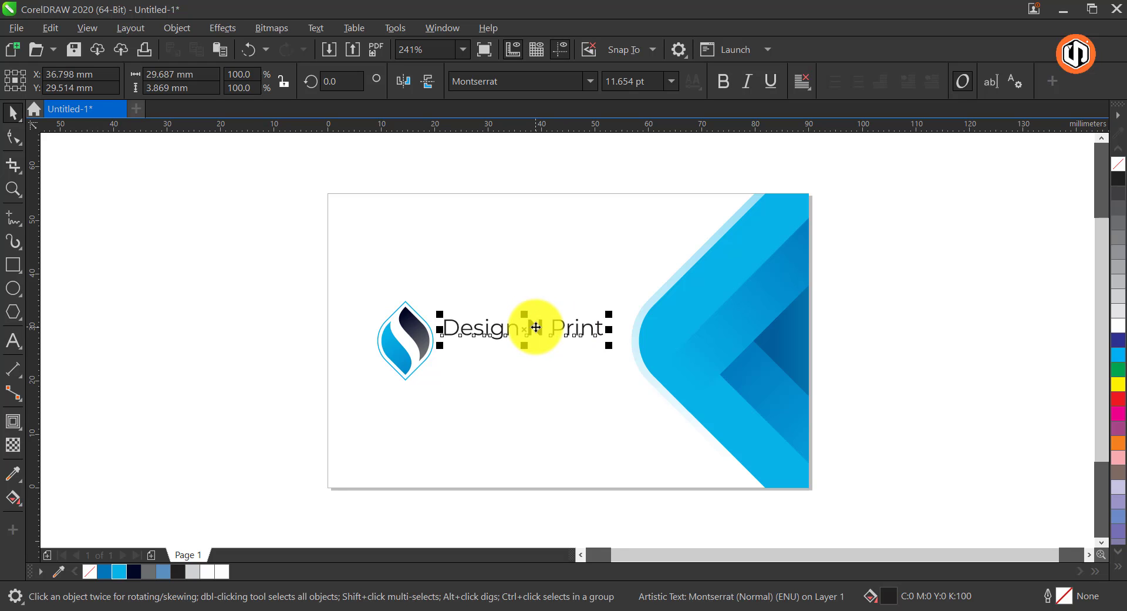
Duplicate the company name directly below itself and replace the copy's text with "MAKE WHATEVER YOU WANT"
drag(535, 327, 535, 360)
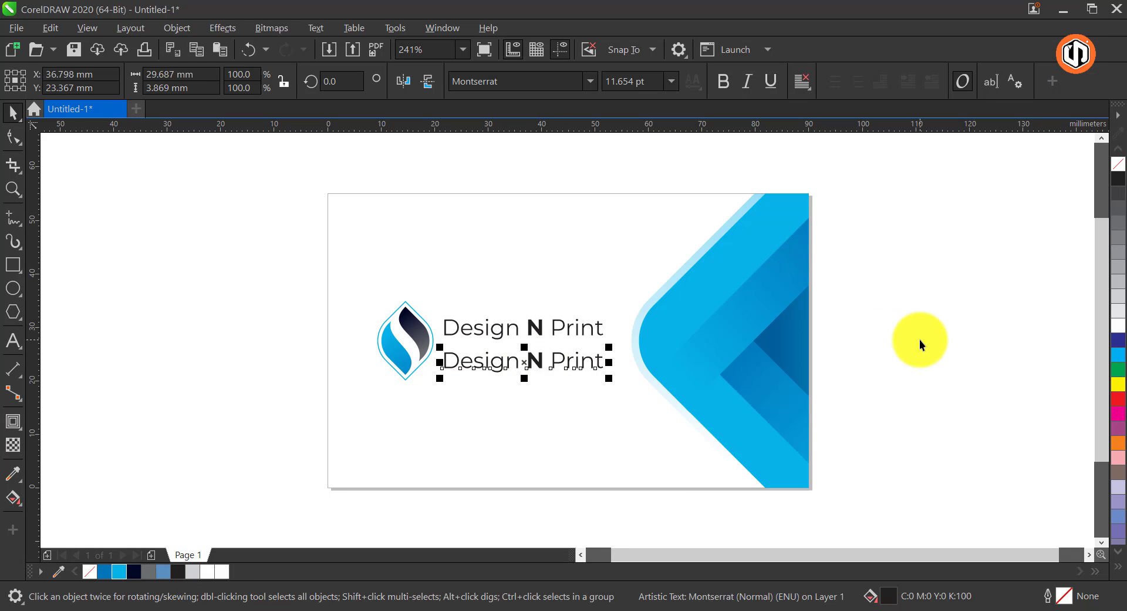
key(F8)
key(ctrl+a)
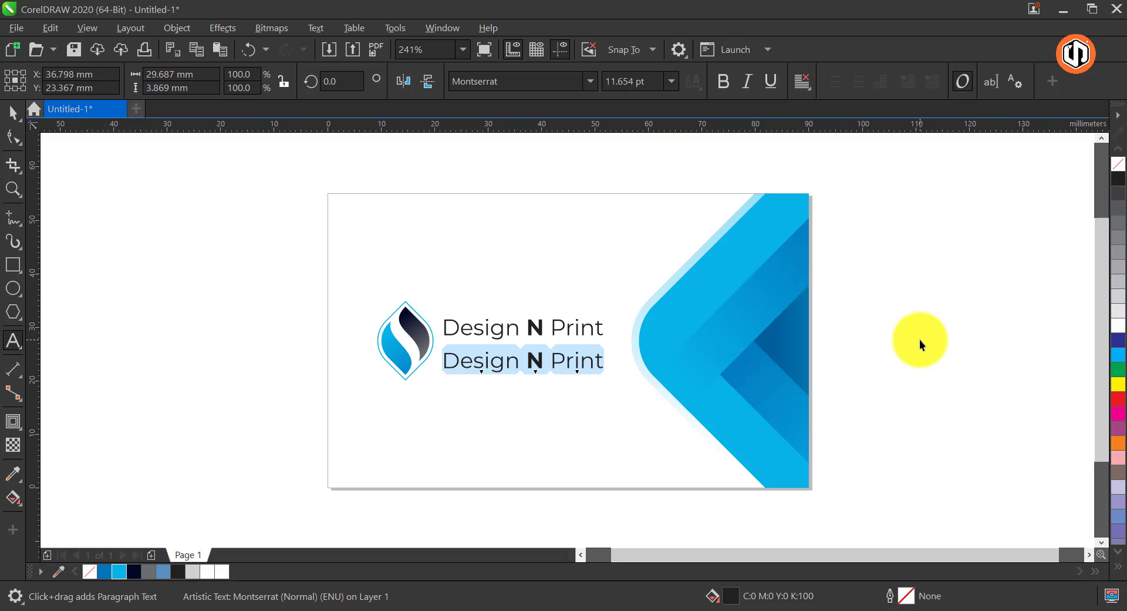
text(MAKE)
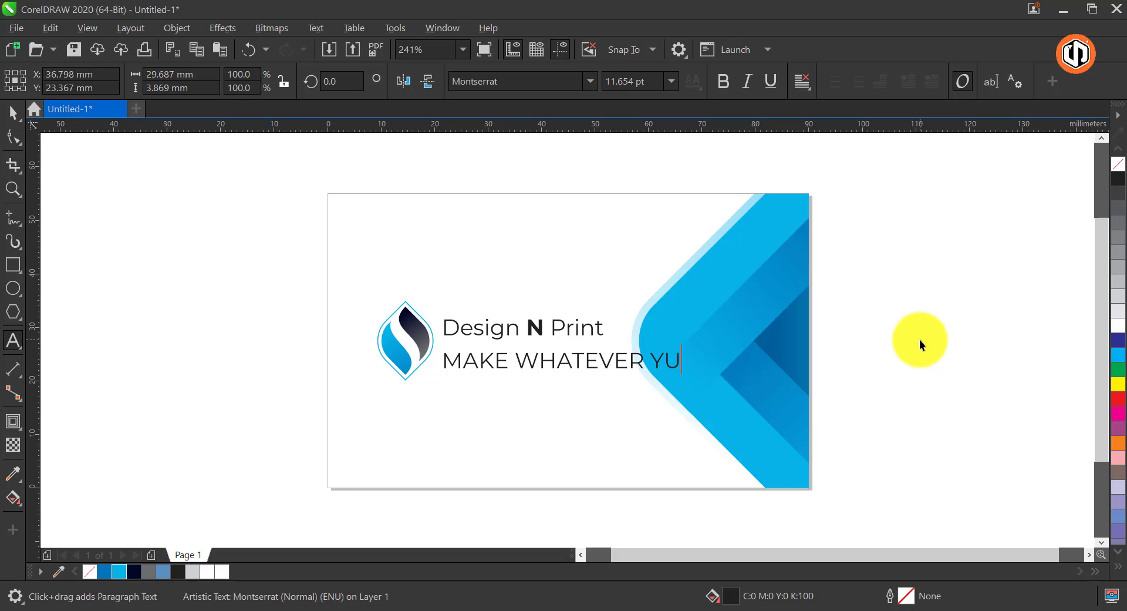
text( WHATEVER YOU WANT)
key(ctrl+space)
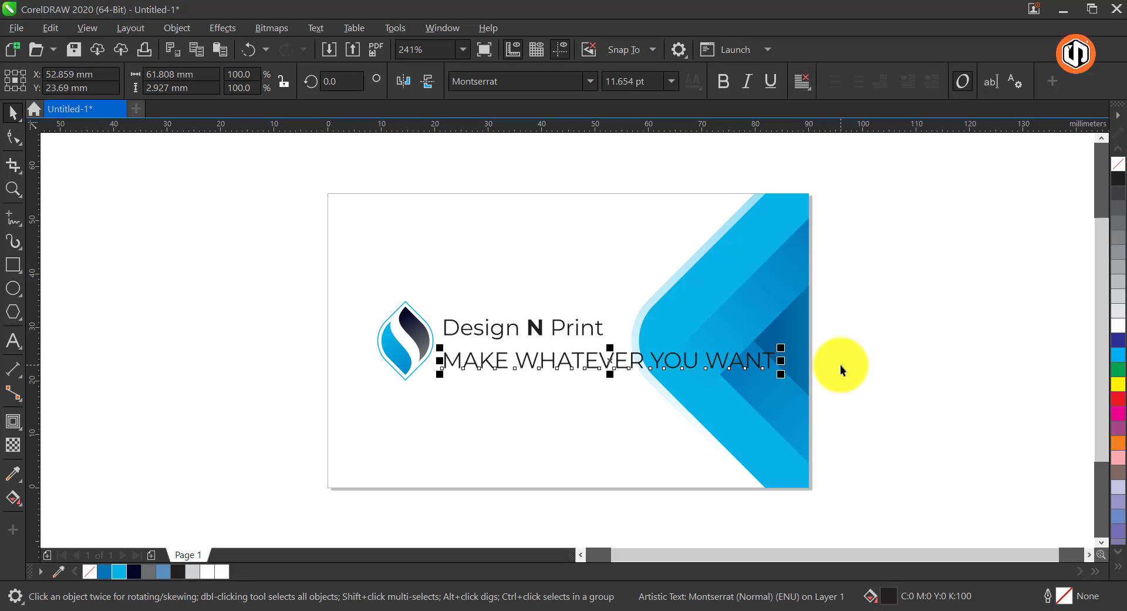
Scale the tagline down to about 4.1 pt just beneath the company name and group the two text lines
drag(775, 377, 568, 415)
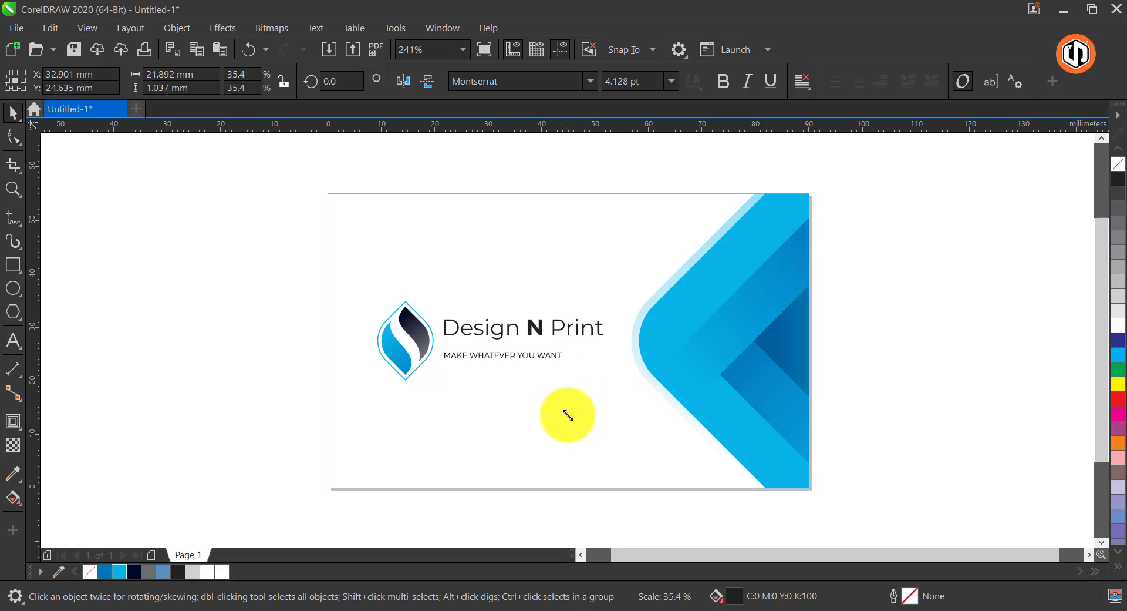
drag(539, 354, 541, 353)
shift+click(509, 325)
right_click(508, 325)
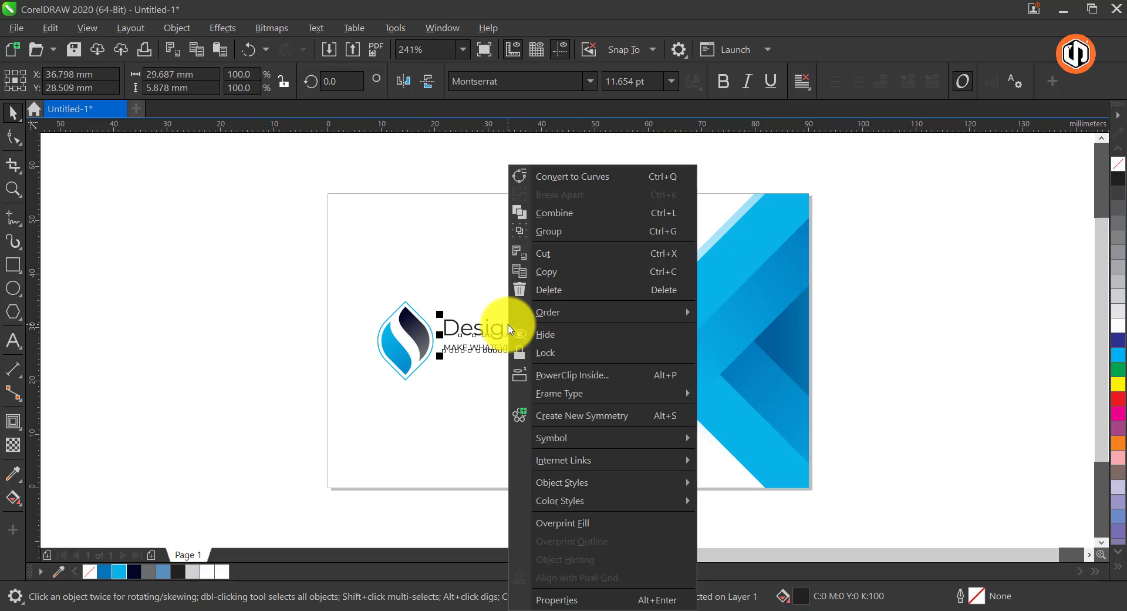
click(569, 242)
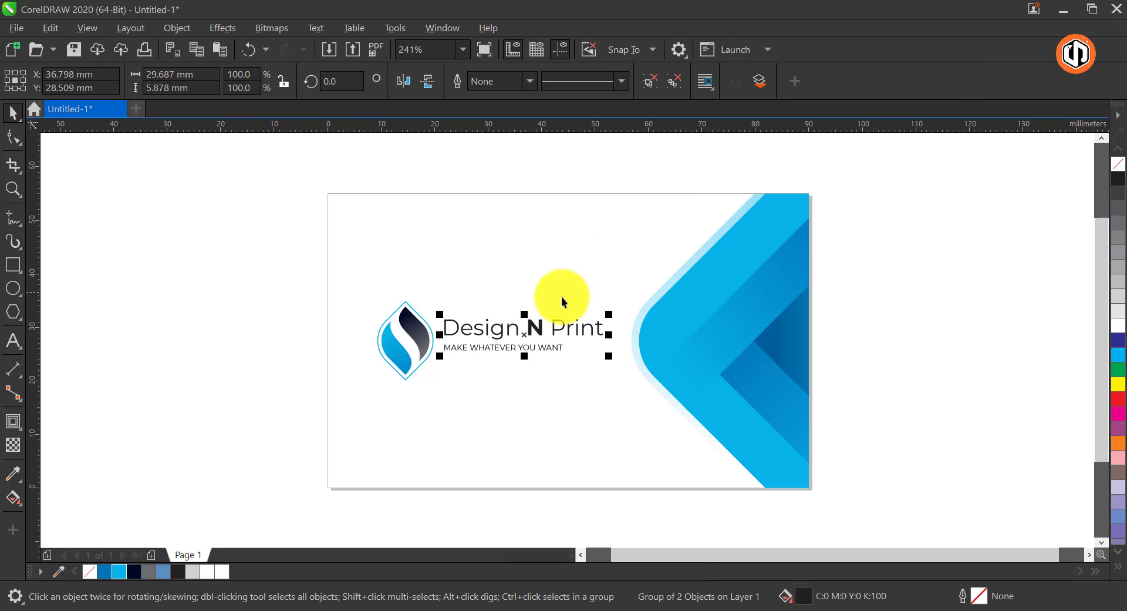
Align the text group's vertical center with the logo and clear the selection
shift+click(418, 329)
key(c)
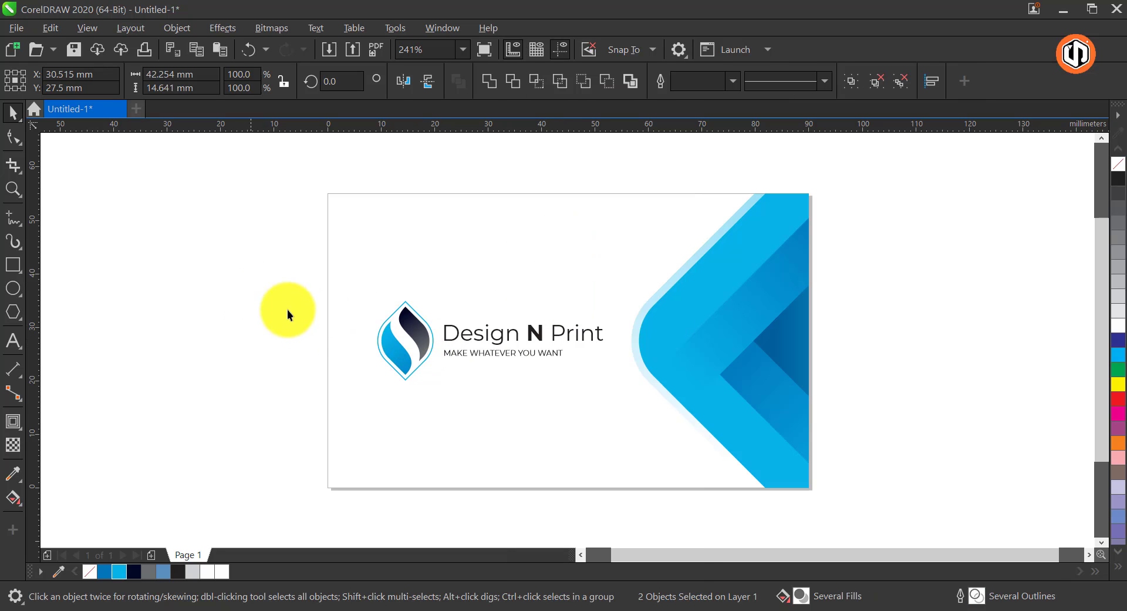
click(287, 309)
click(533, 334)
click(910, 319)
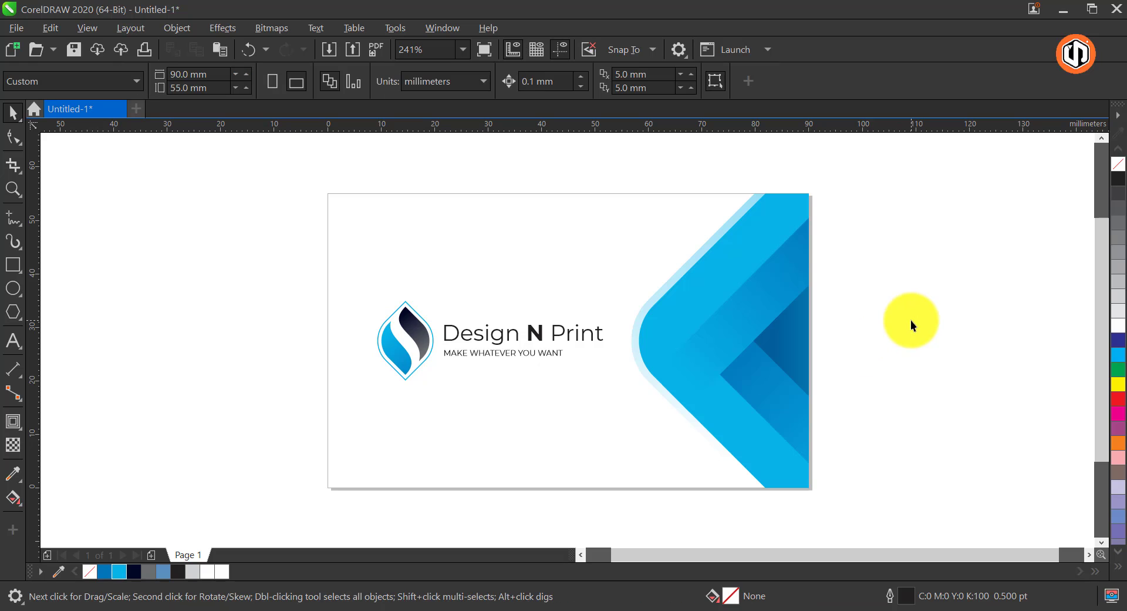
Give the card's frame rectangle a 20% black outline and clear the selection
click(428, 206)
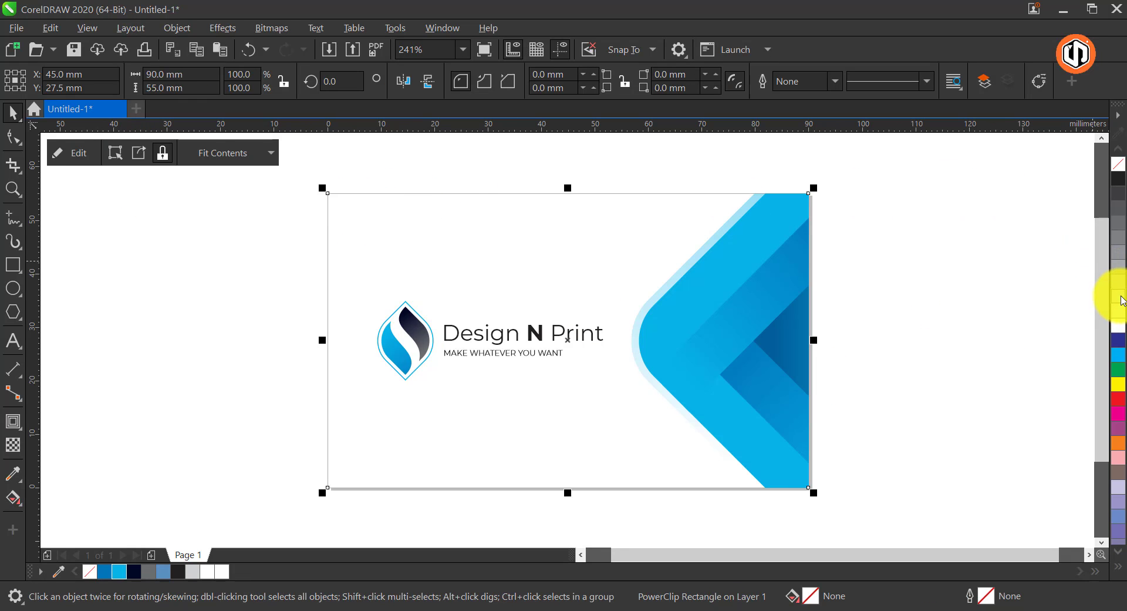
click(924, 270)
Shift the logo and text group together about 1.4 mm to the left on the card and deselect them
drag(657, 387, 664, 392)
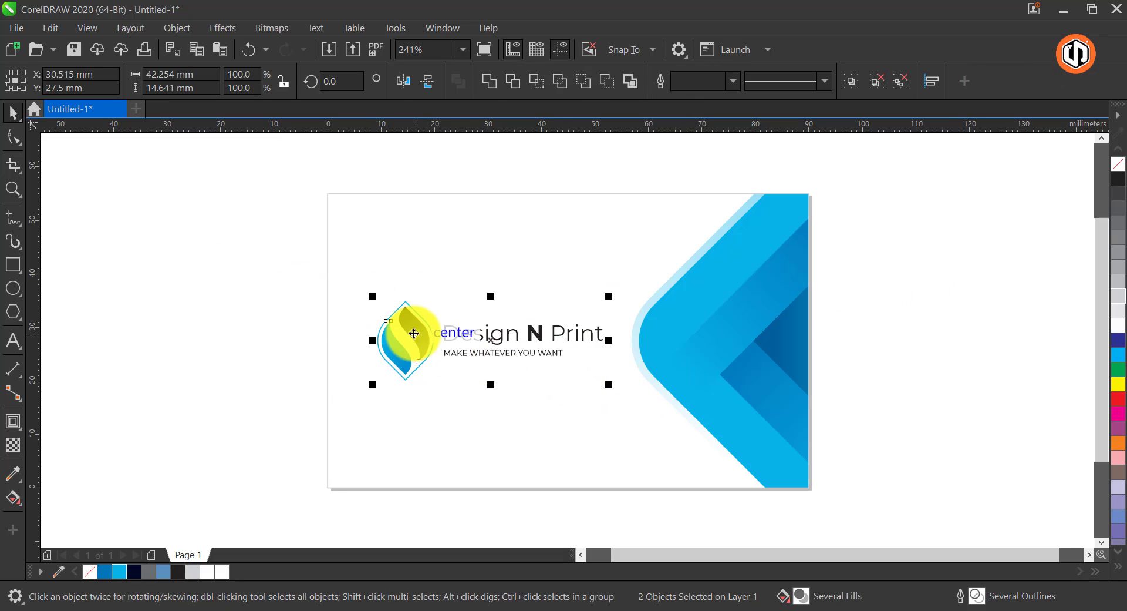
drag(414, 334, 407, 334)
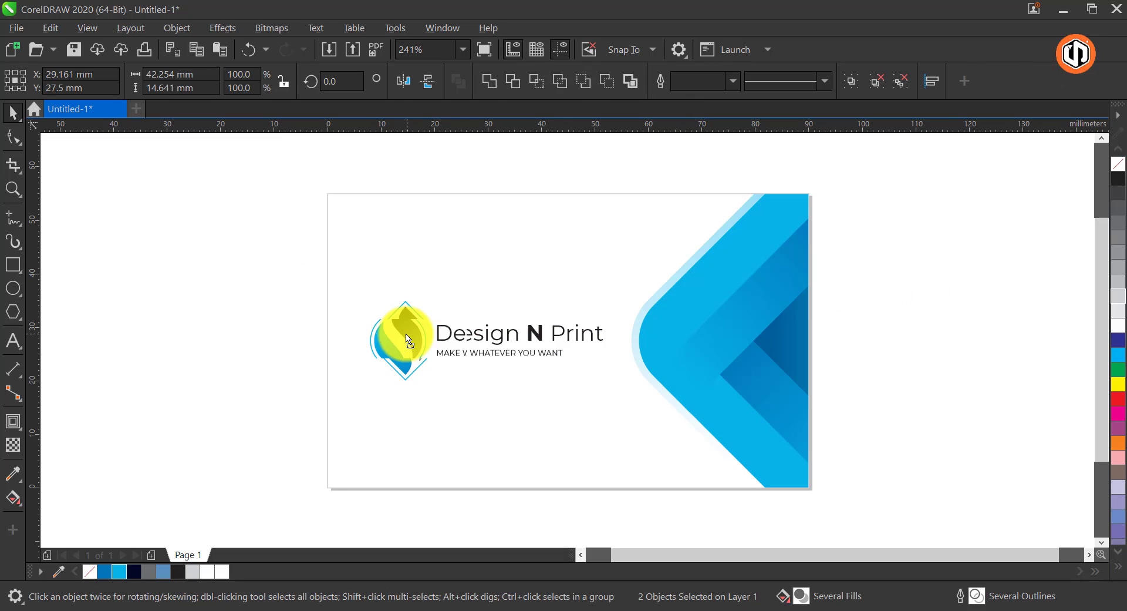
click(213, 287)
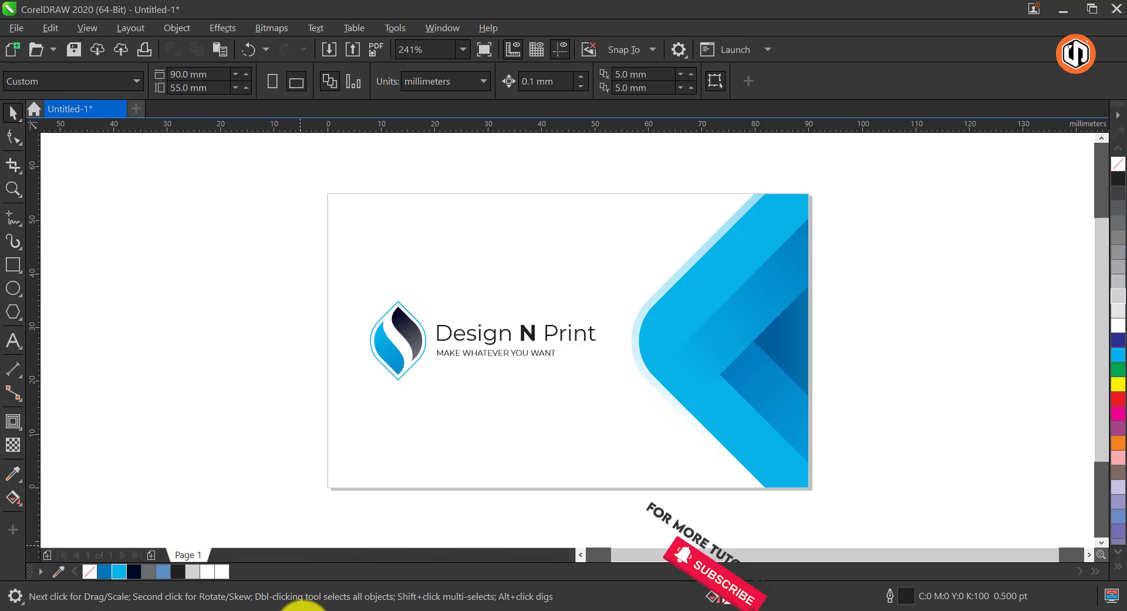
Switch to the Chrome browser and search Google Images for "WORLD MAP"
click(302, 604)
click(464, 238)
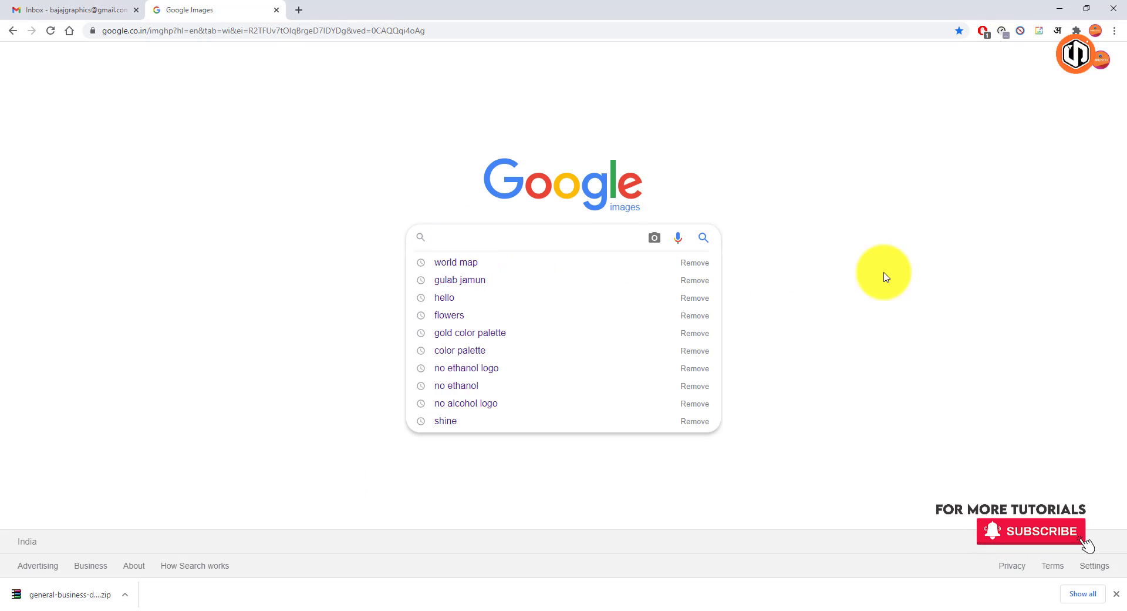
text(WORLD MAP)
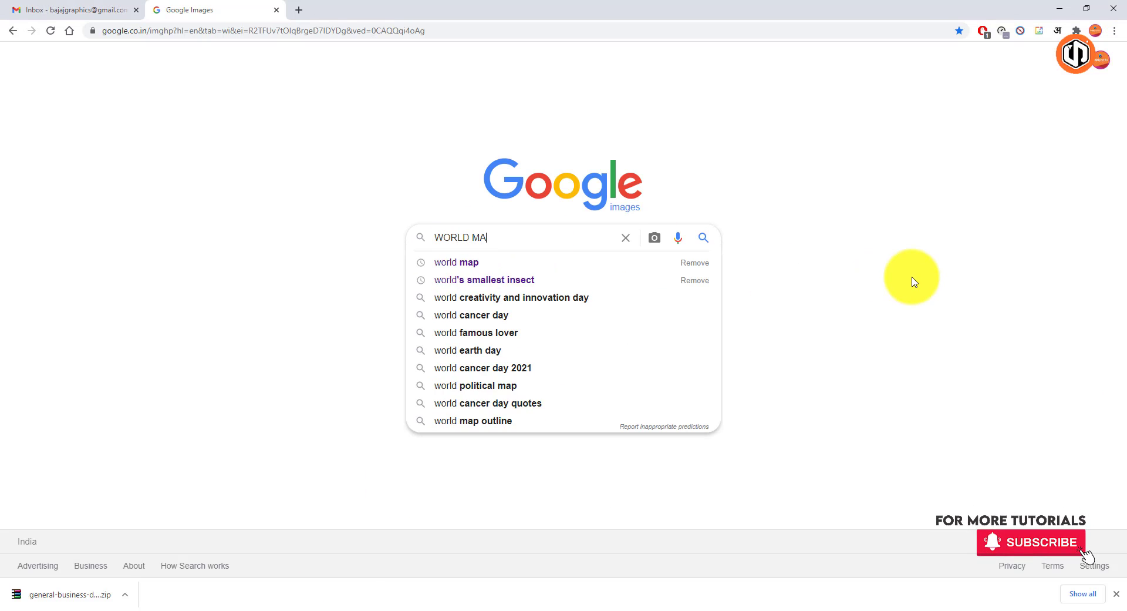
key(Return)
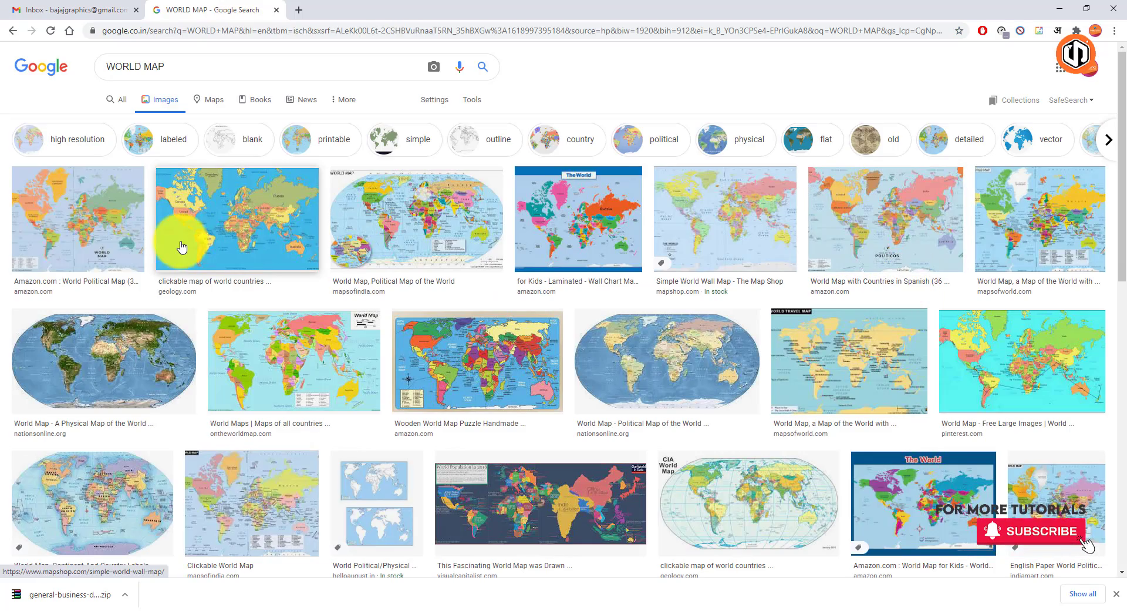
Find the plain grey "World map blank gmt.svg" image from Wikimedia Commons, open it on its own and copy it
scroll(259, 228, down, 2)
scroll(260, 228, down, 4)
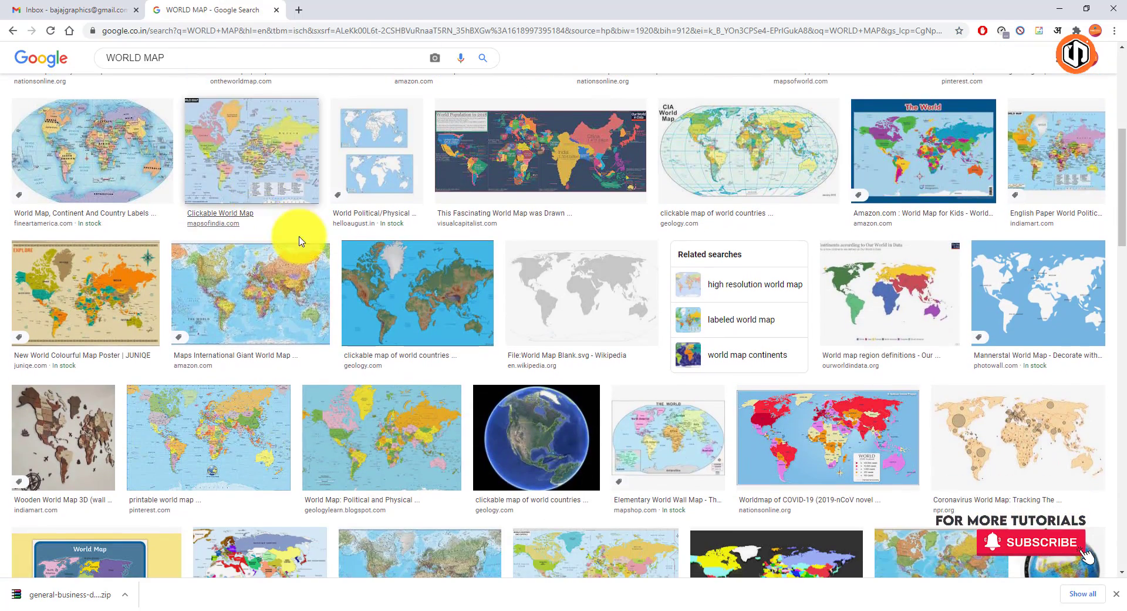
click(593, 299)
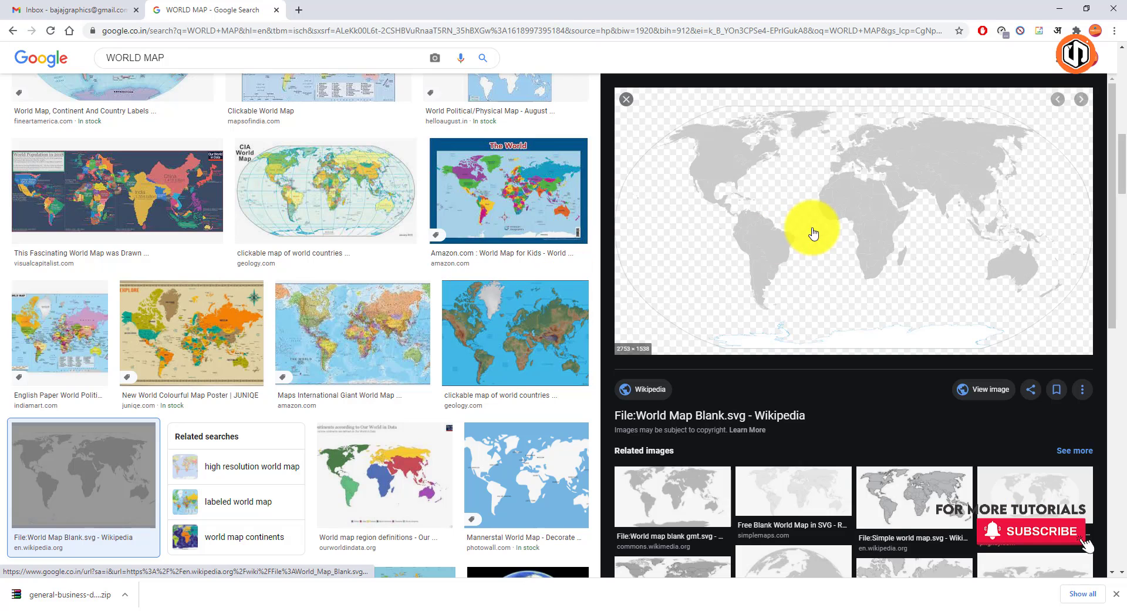
click(672, 499)
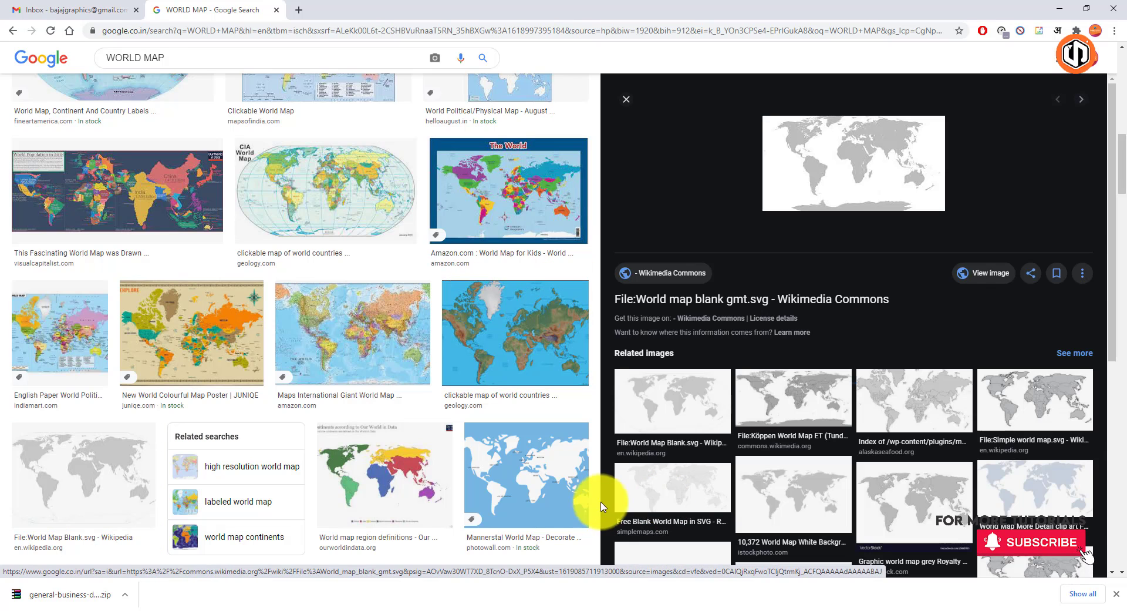
click(916, 271)
right_click(558, 310)
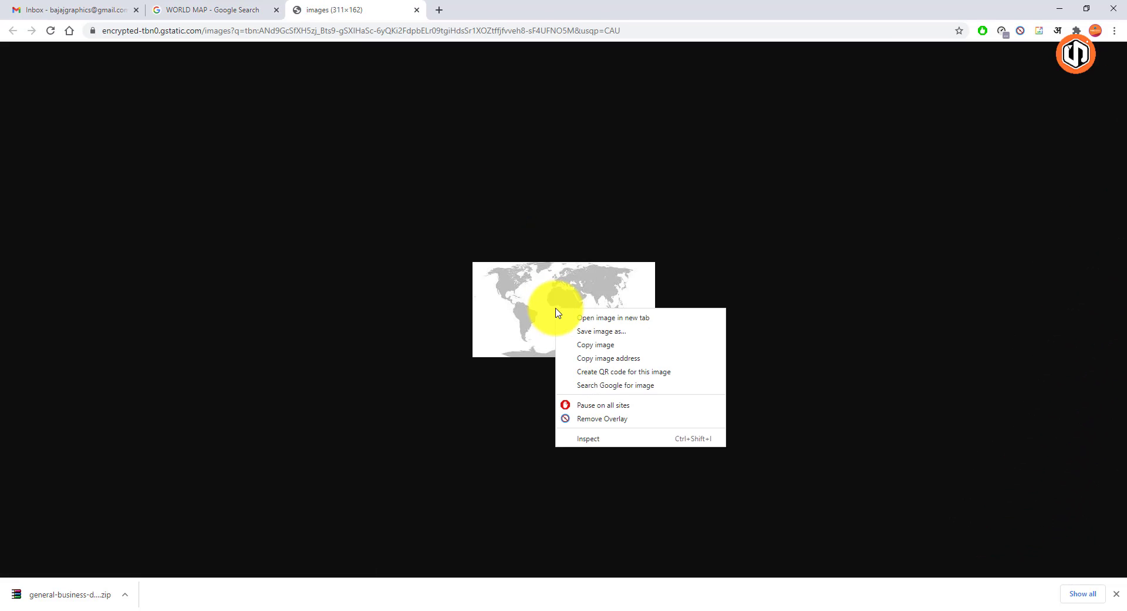
click(608, 343)
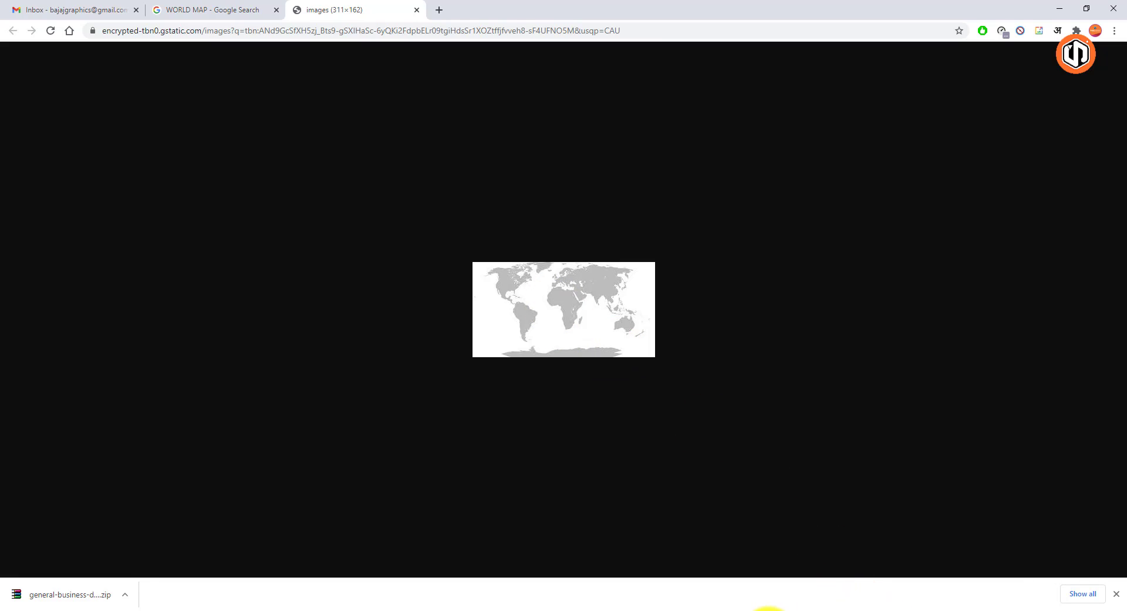
Switch back to CorelDRAW, paste the world map, scale it to about 54 mm wide and place it to the right of the card
click(769, 609)
right_click(888, 261)
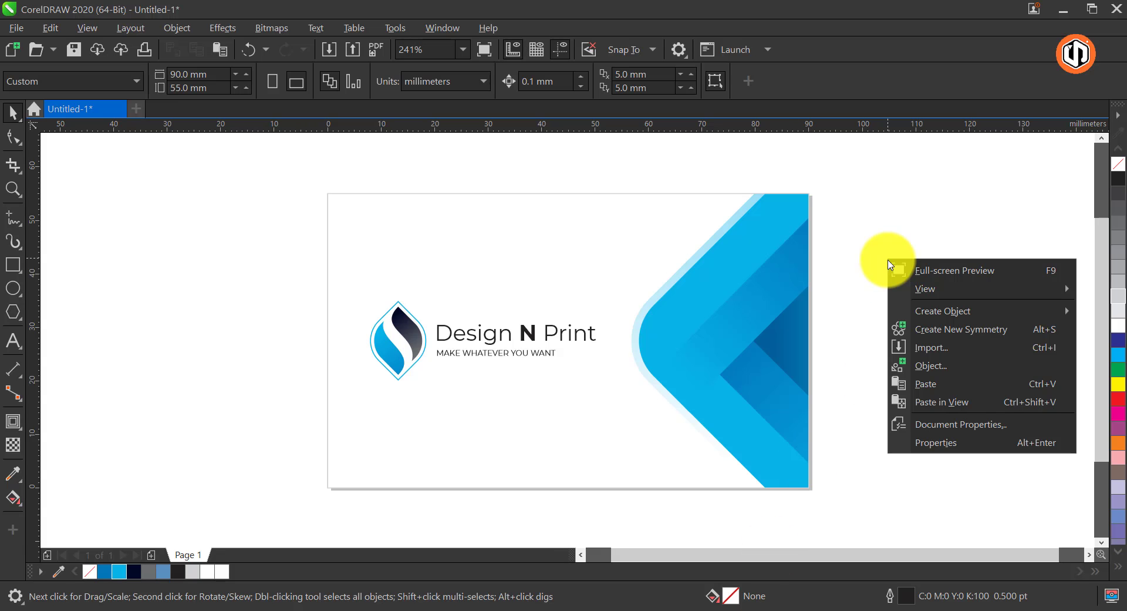
click(951, 385)
scroll(515, 326, down, 3)
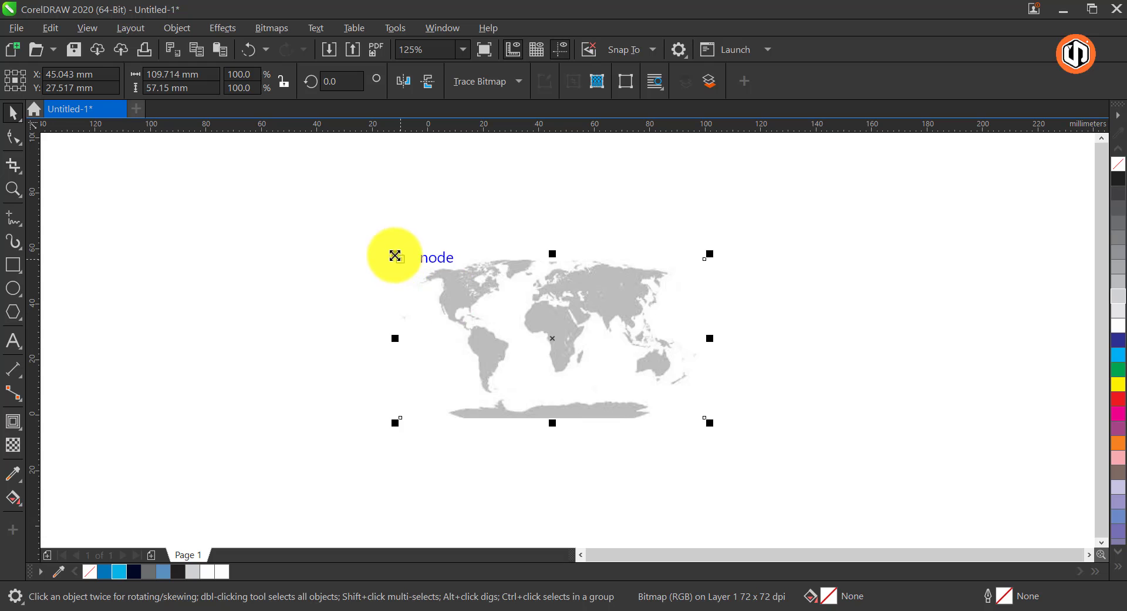
drag(396, 254, 439, 294)
drag(712, 330, 810, 344)
key(F2)
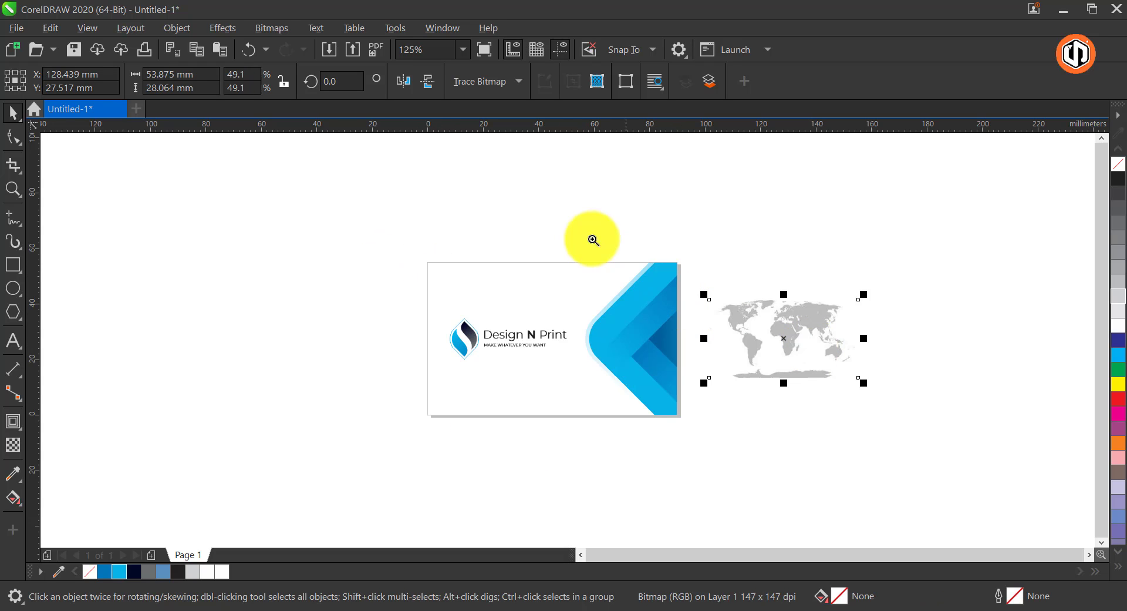
Convert the world map bitmap to vector shapes with a Clipart outline trace at the default settings
drag(563, 224, 943, 419)
right_click(569, 330)
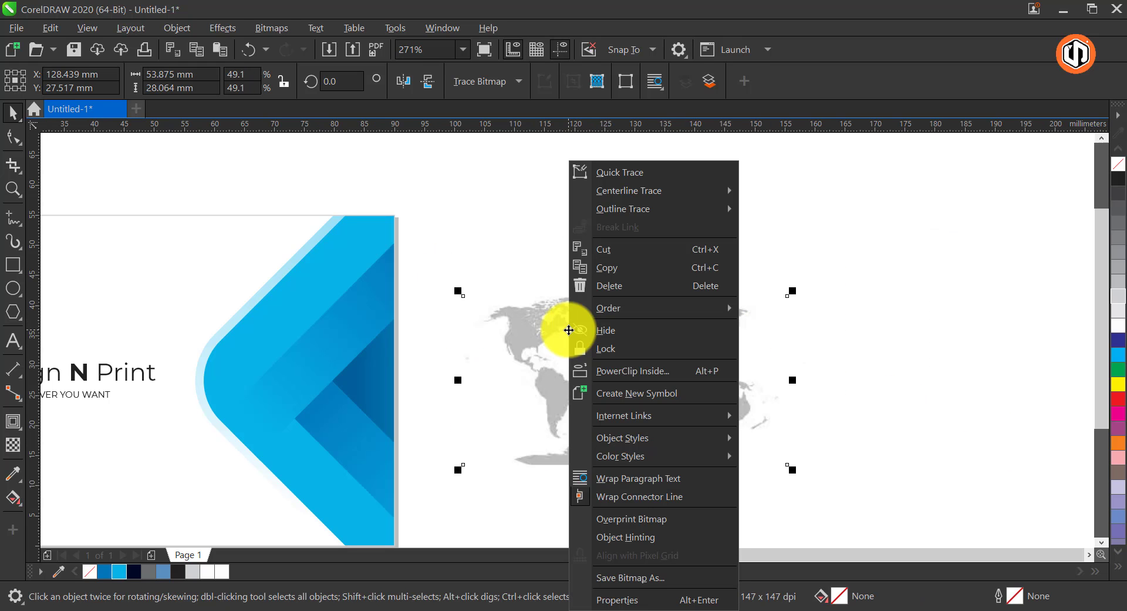
mouse_move(678, 209)
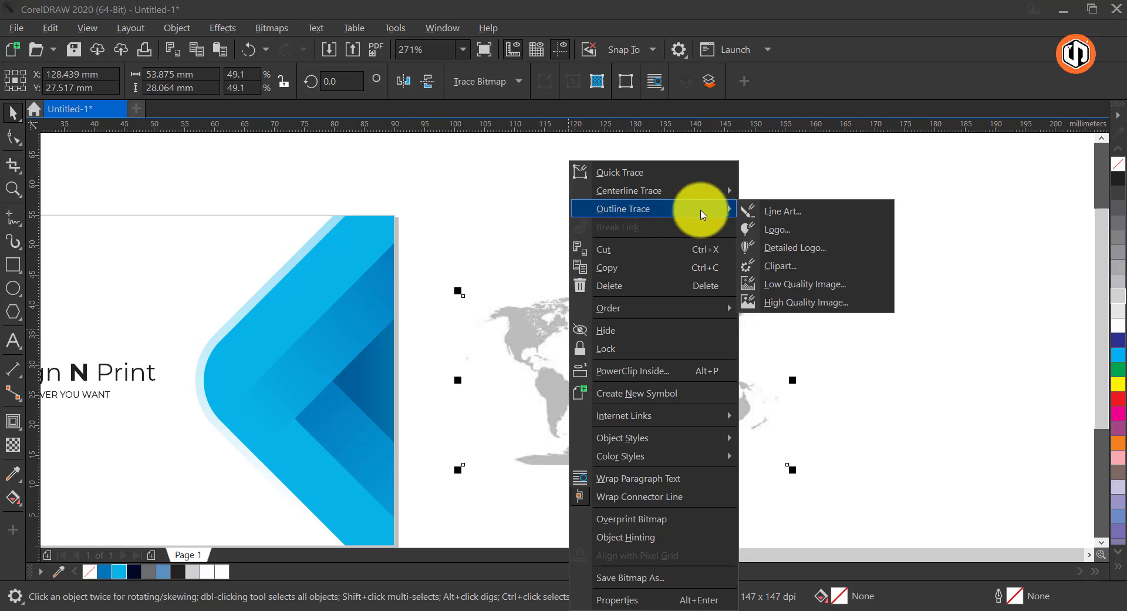
click(809, 276)
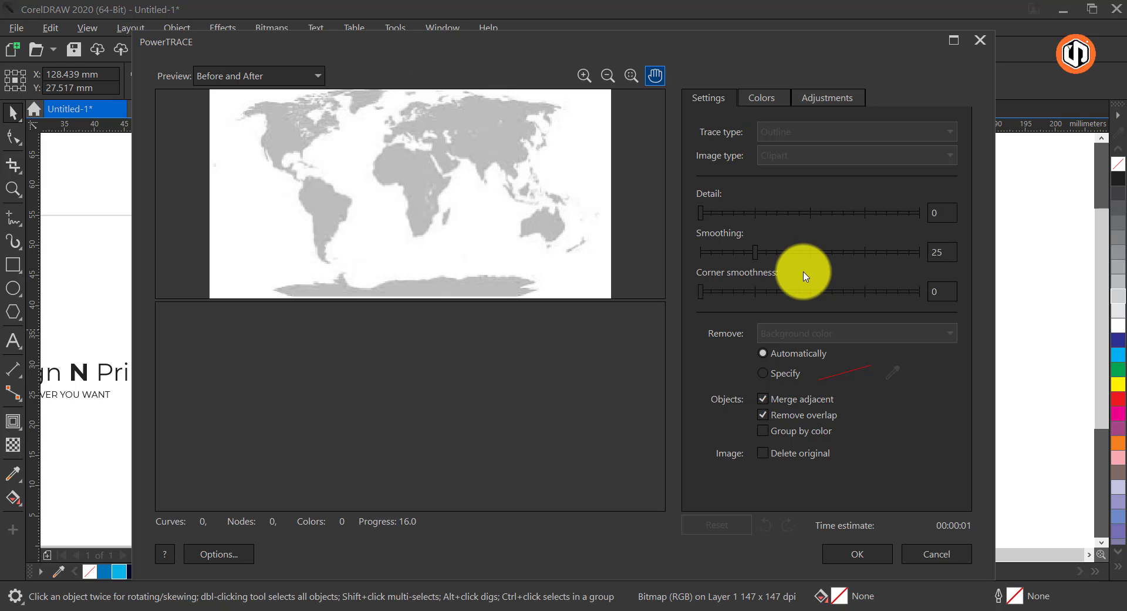
click(855, 552)
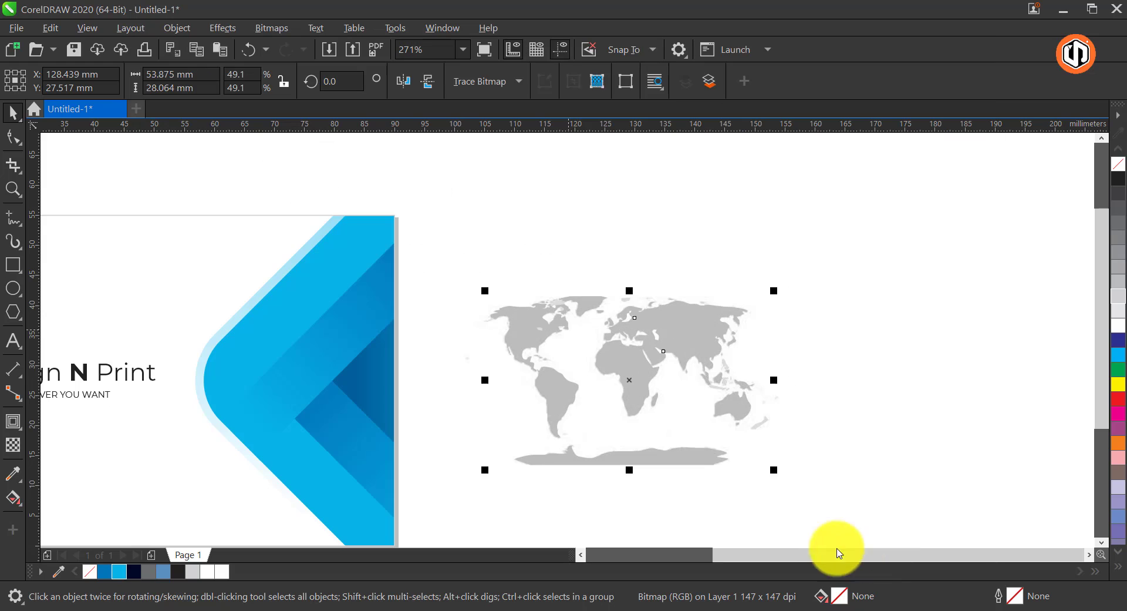
Move the traced map off the original bitmap and delete the bitmap
drag(643, 320, 942, 320)
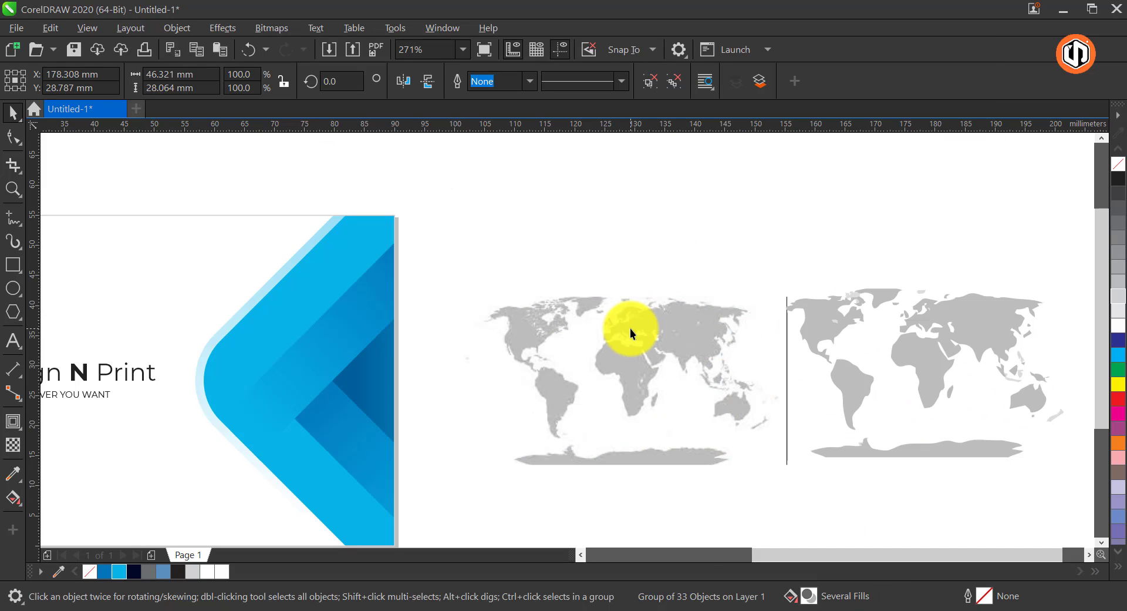
click(629, 319)
key(Delete)
Bring the traced map back beside the card, ungroup it and weld its pieces into one shape
drag(810, 324, 460, 327)
key(ctrl+u)
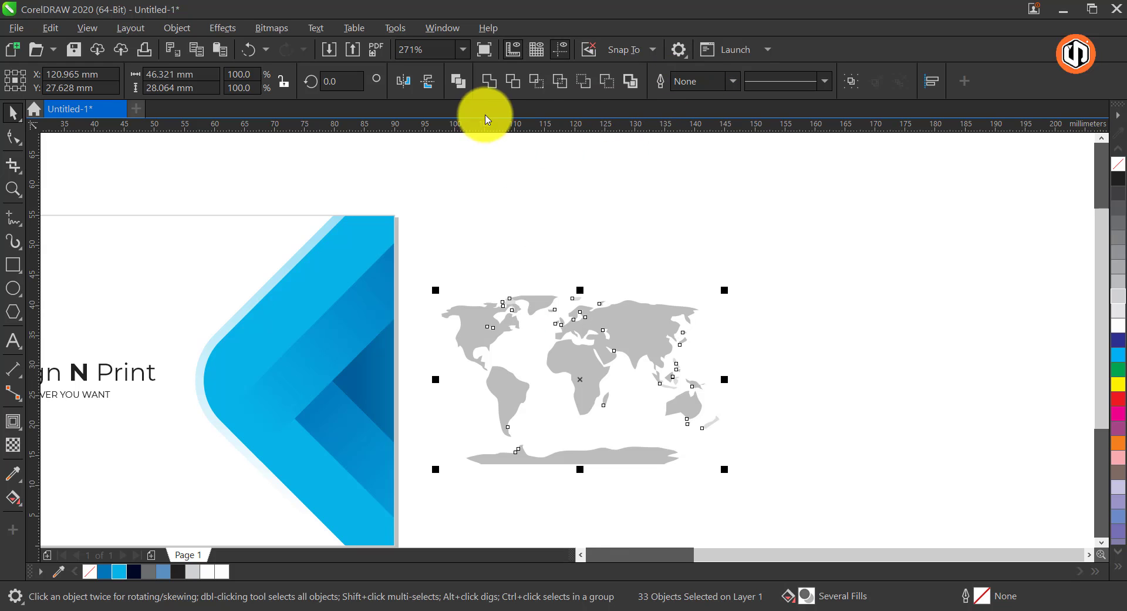
click(491, 83)
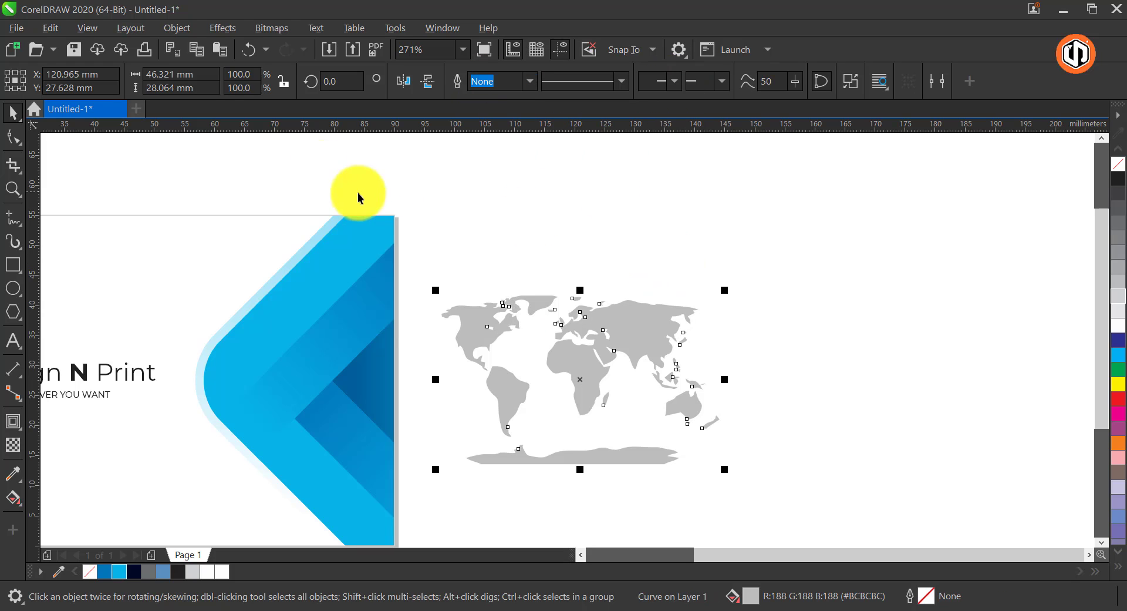
Turn the welded map into circular dots with the Pointillizer effect, using density 20 and scale 0.5
click(277, 29)
mouse_move(227, 29)
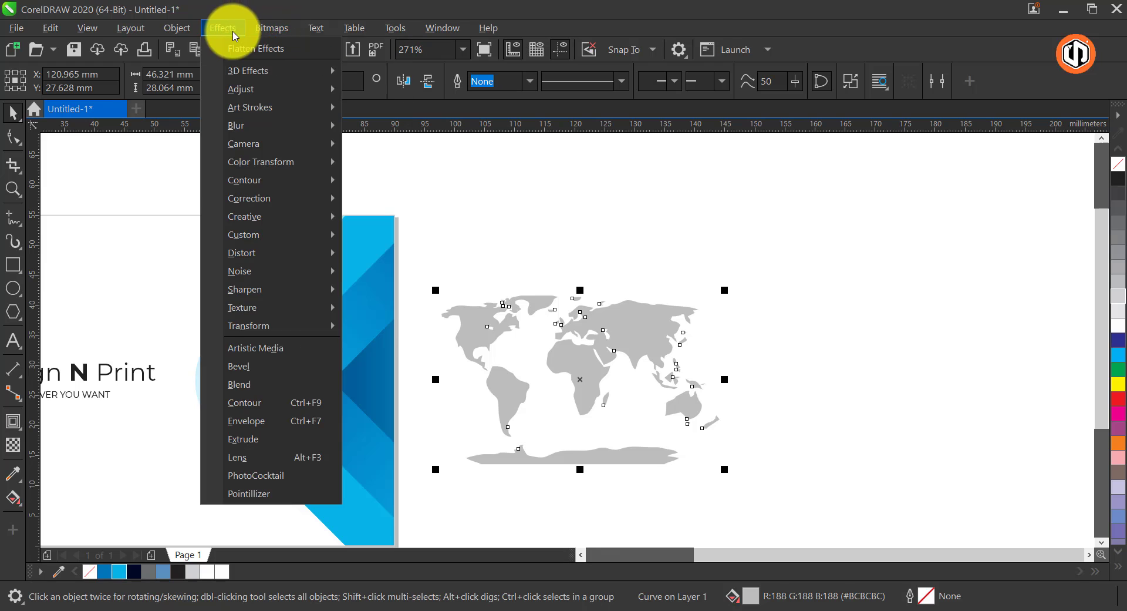
click(256, 498)
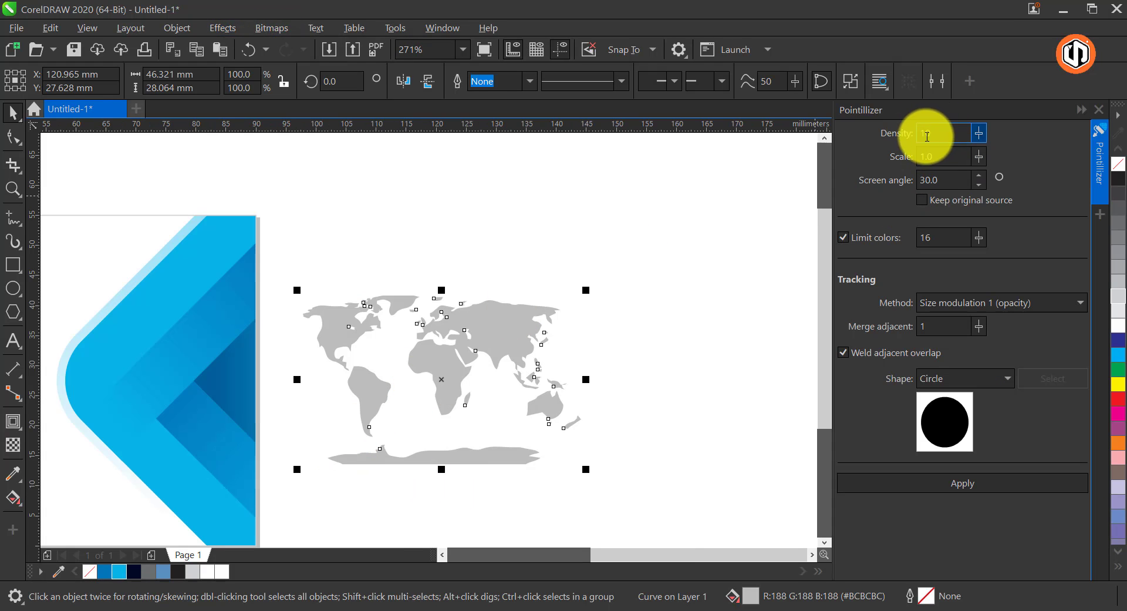
text(20)
key(Tab)
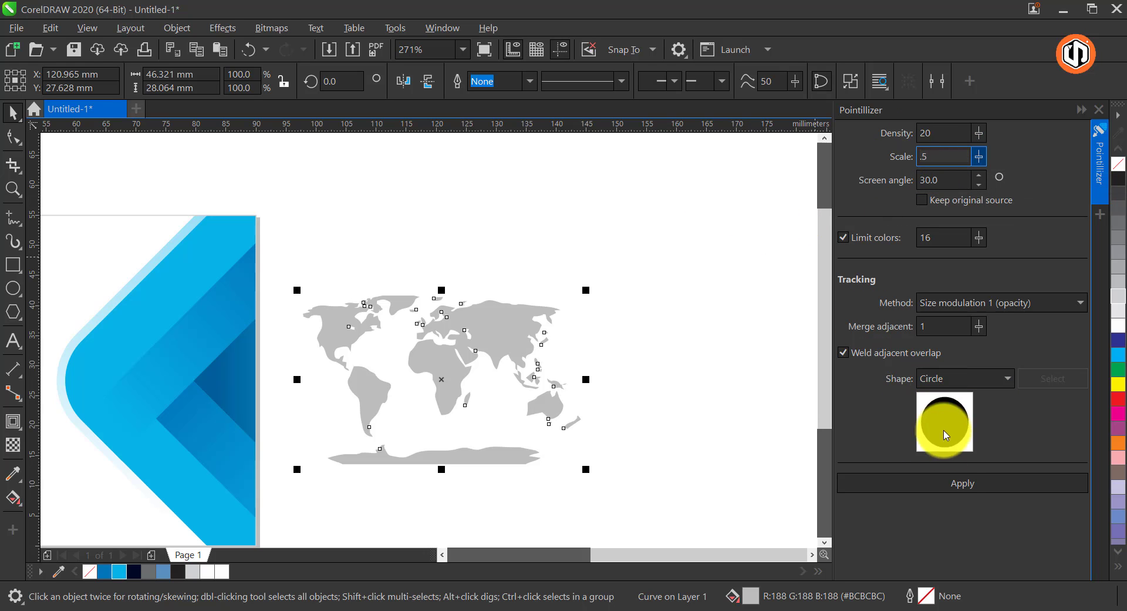
click(943, 480)
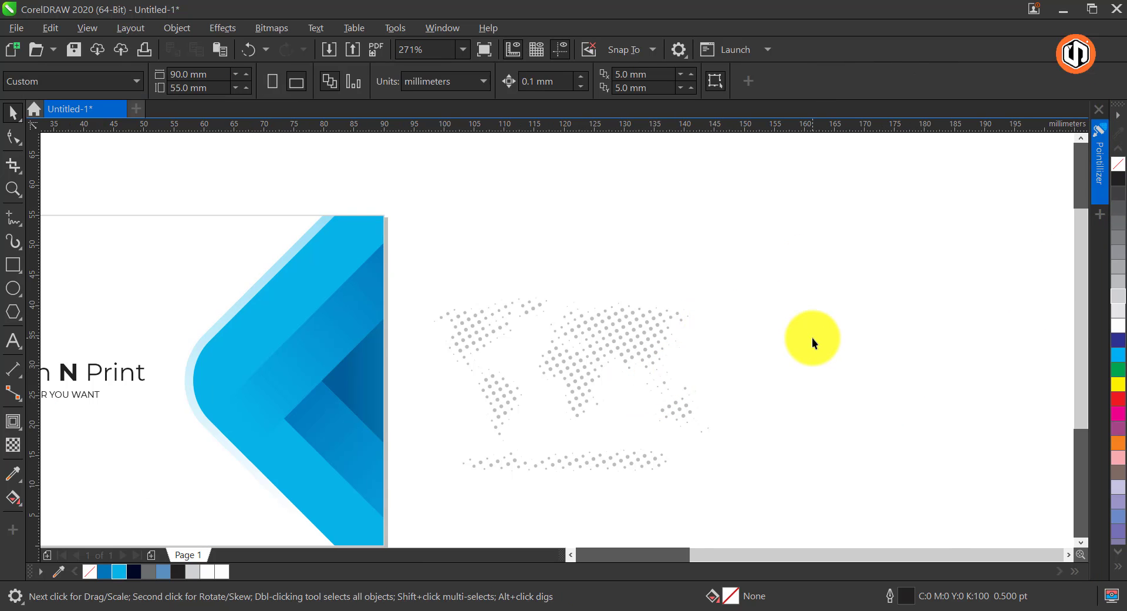
Fill the dotted world map with the light blue C70 M8 Y0 K0 from the document colors
scroll(812, 337, down, 1)
click(862, 273)
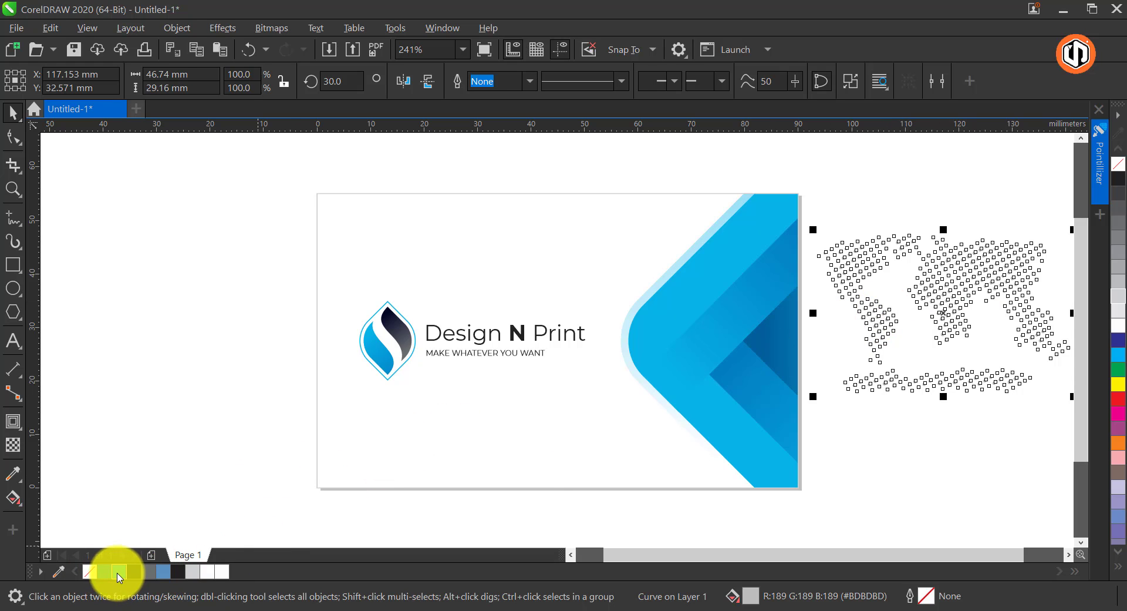
drag(119, 577, 848, 335)
Apply a vertical fountain transparency to the dotted map, fading it out from its upper edge downward
click(13, 446)
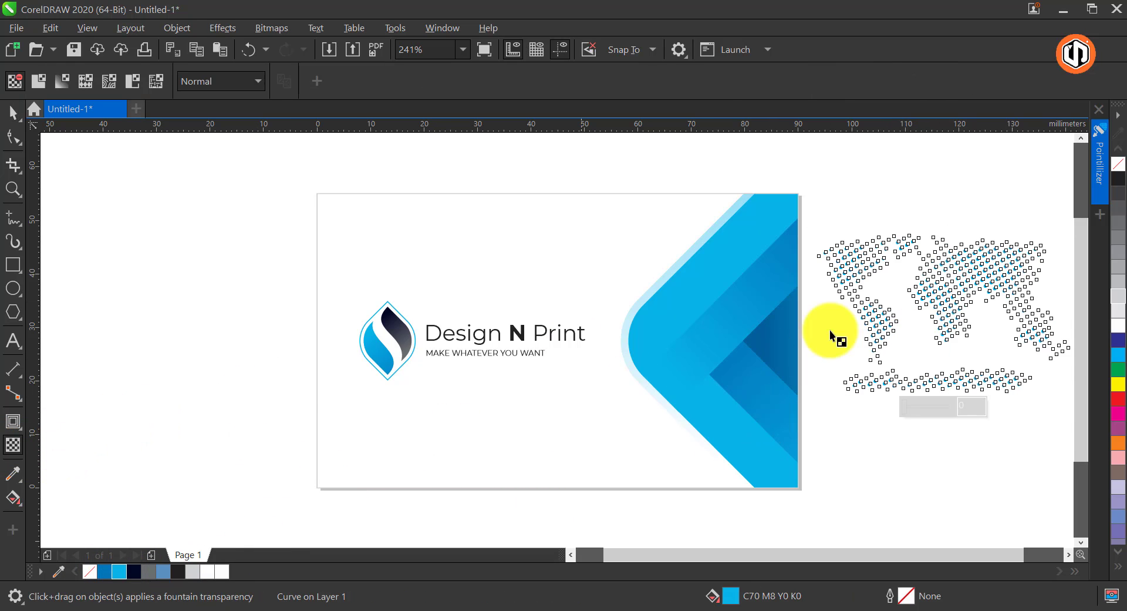
drag(931, 209, 934, 331)
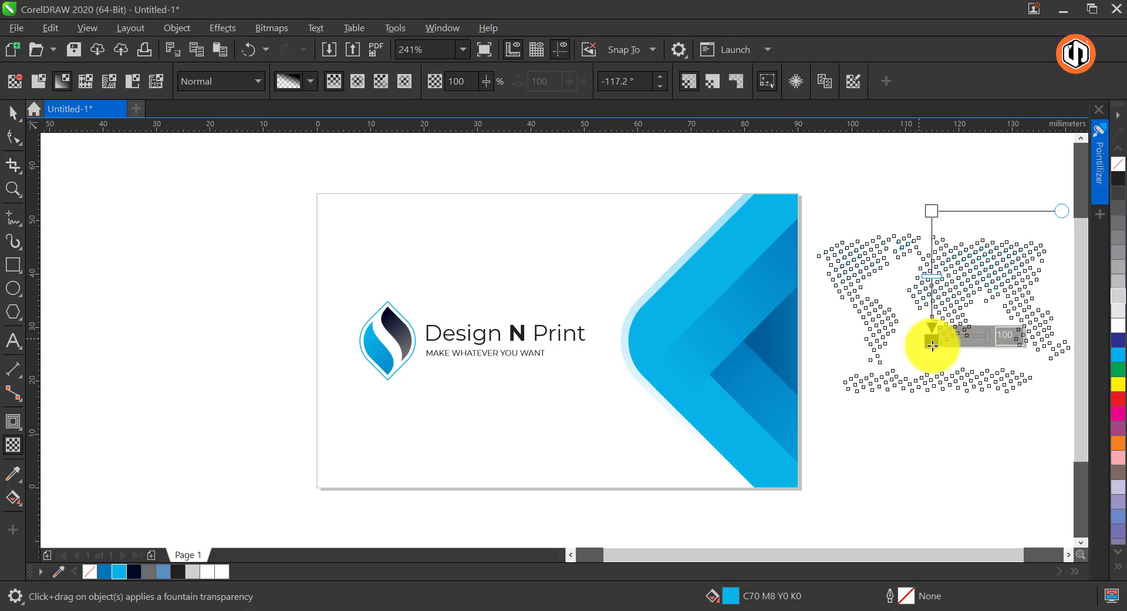
key(space)
Stretch the map's fountain transparency so it starts higher above the dots and ends just below the map
key(F2)
drag(775, 186, 1102, 426)
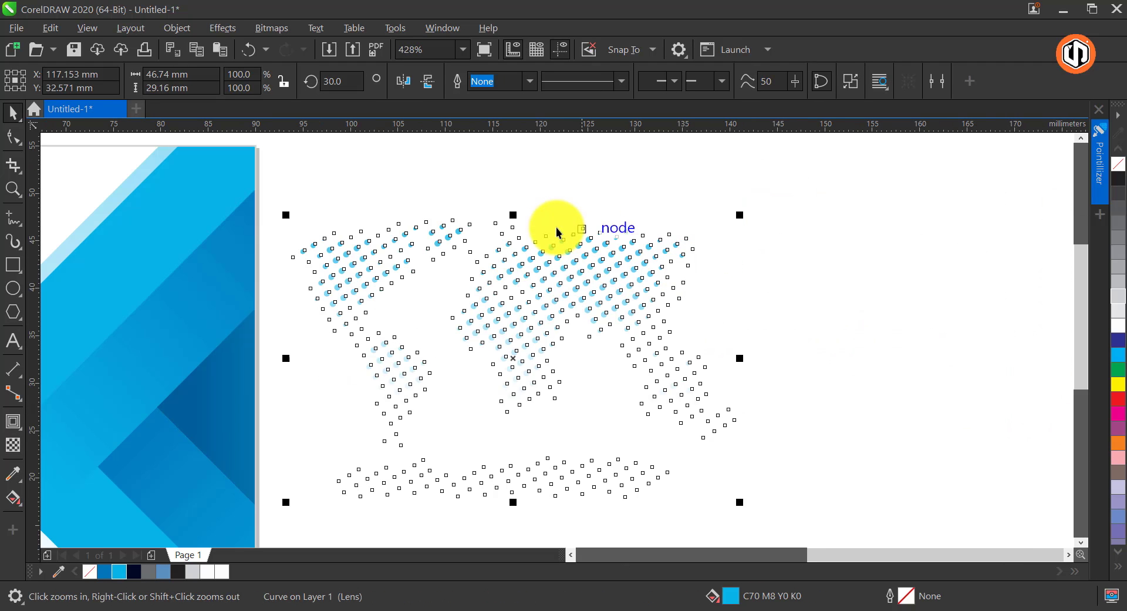
key(space)
drag(493, 177, 495, 145)
drag(493, 409, 506, 516)
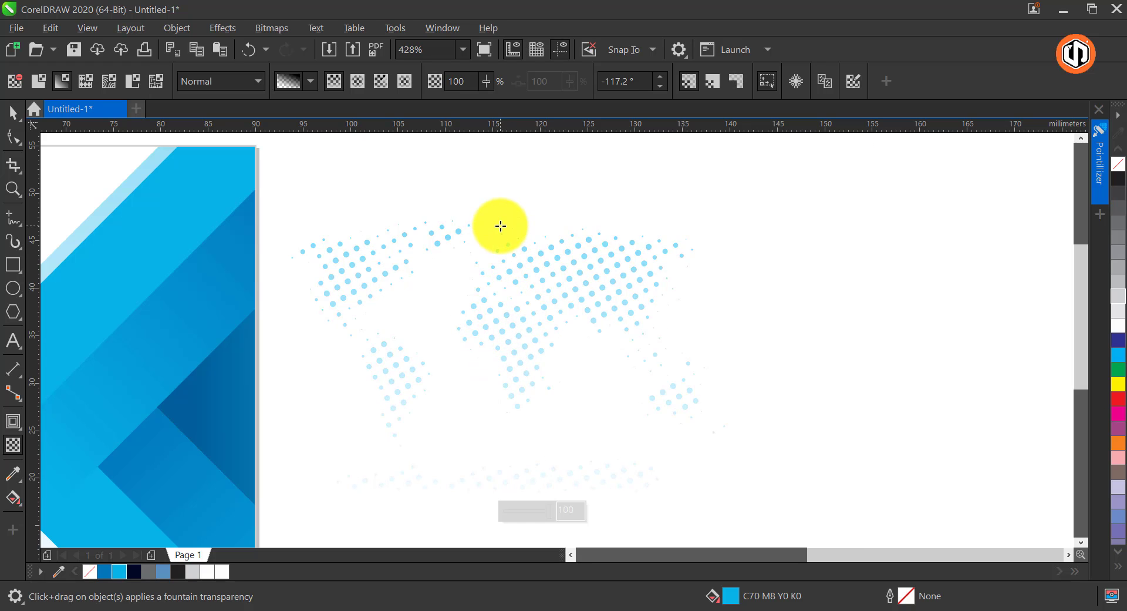
key(space)
click(521, 353)
key(space)
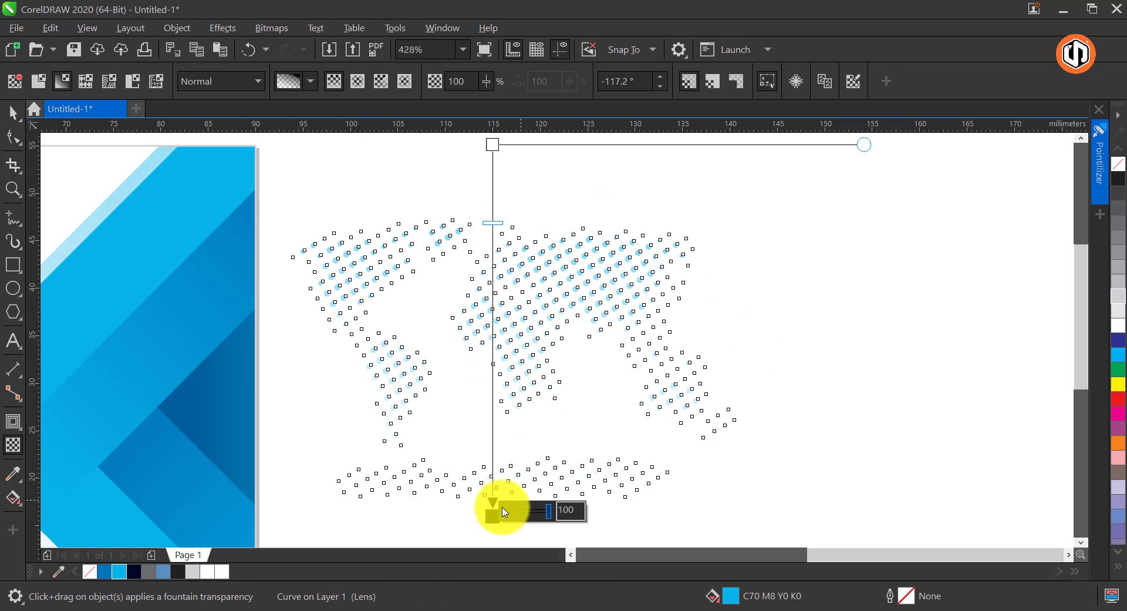
key(space)
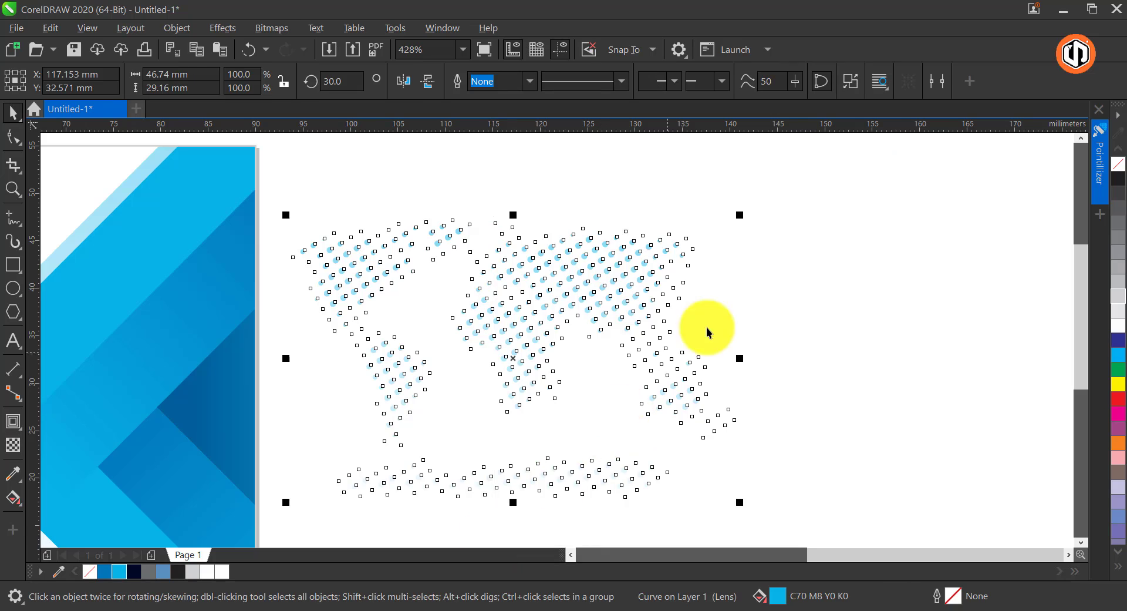
PowerClip the dotted world map inside the card's frame rectangle
scroll(836, 270, down, 3)
right_click(842, 251)
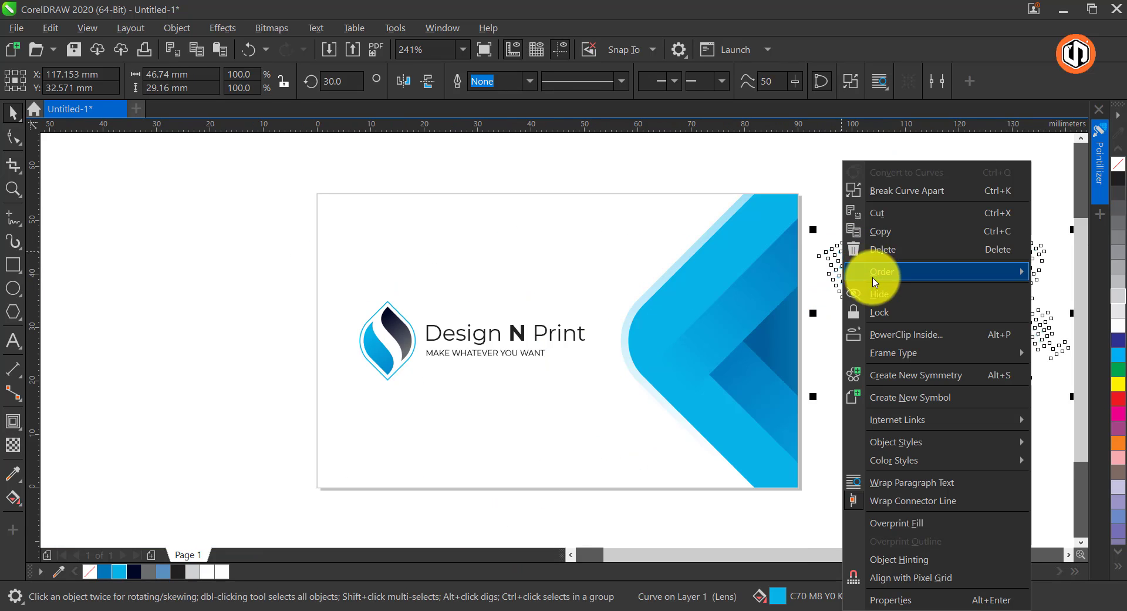
click(937, 334)
click(668, 197)
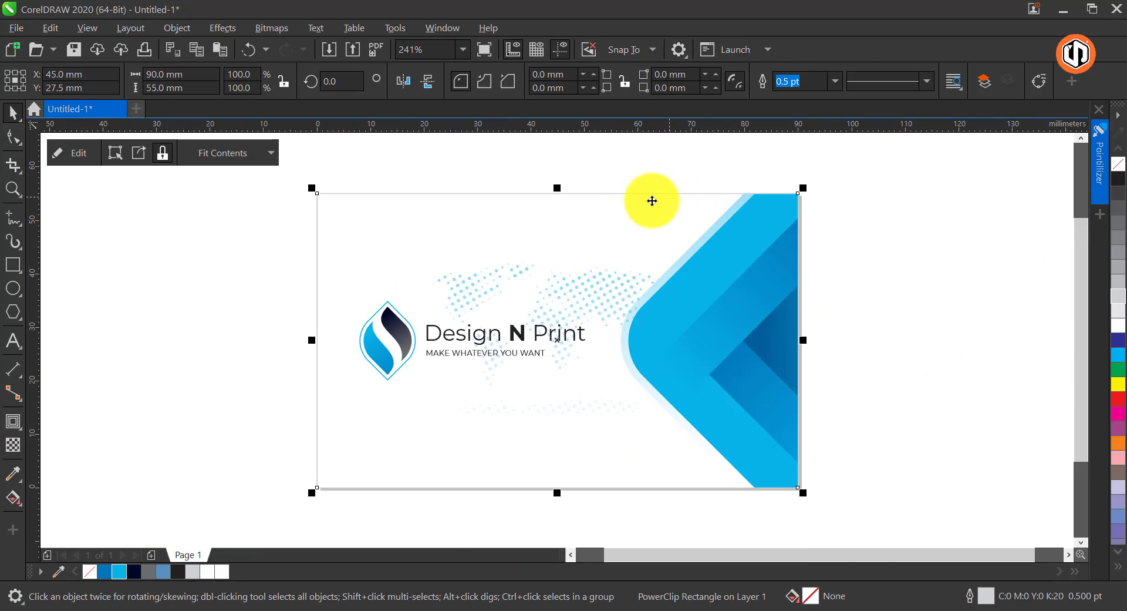
Edit the card's PowerClip contents and enlarge the dotted world map about its centre to about 94 x 59 mm
click(474, 286)
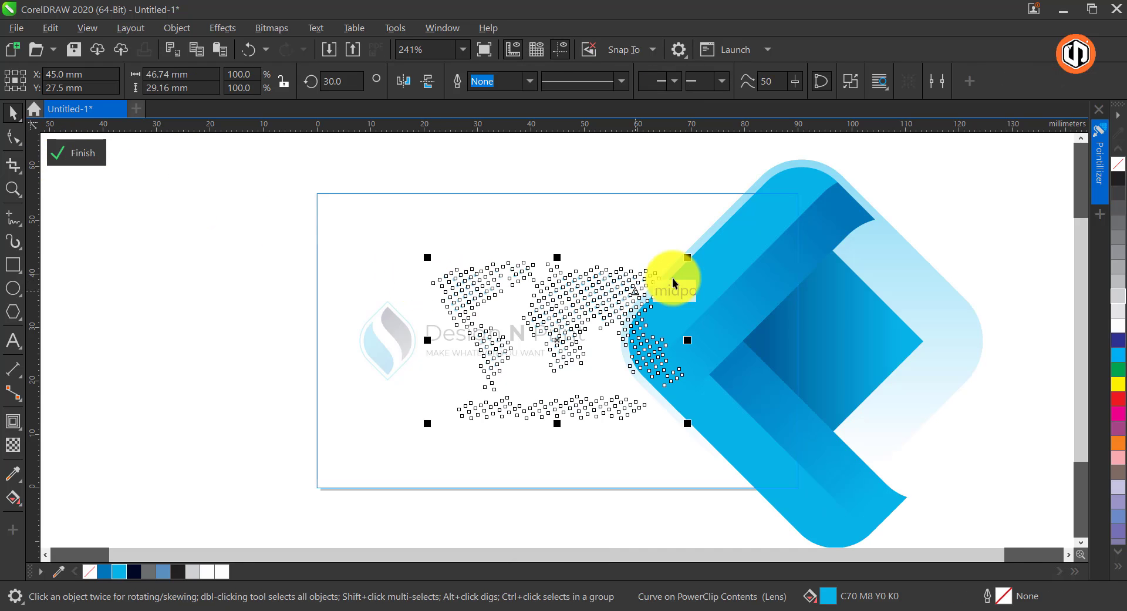
drag(687, 254, 815, 170)
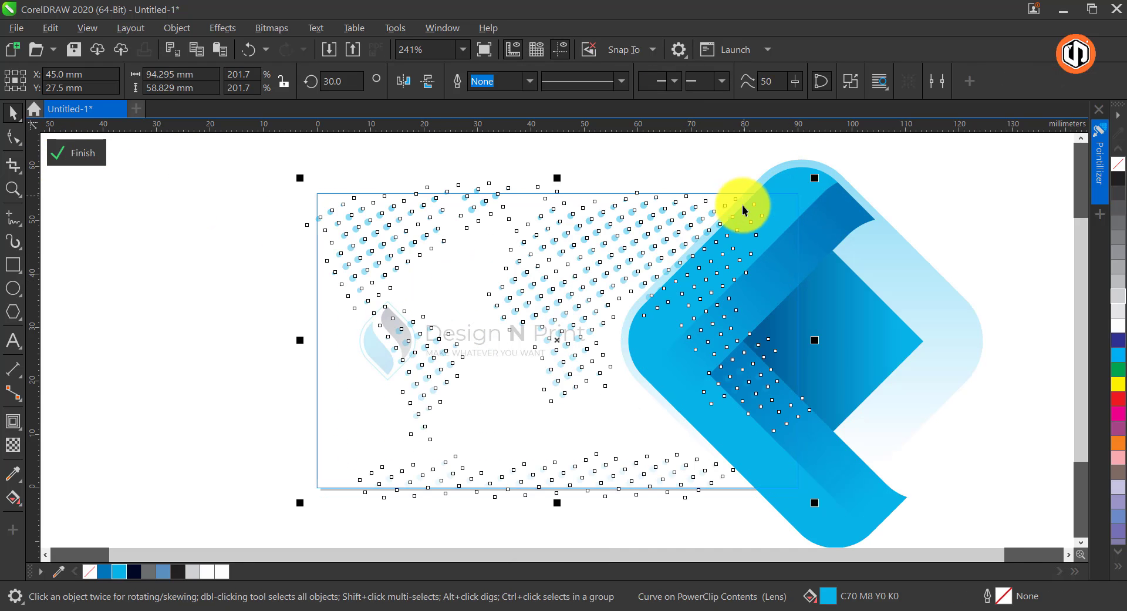
right_click(603, 216)
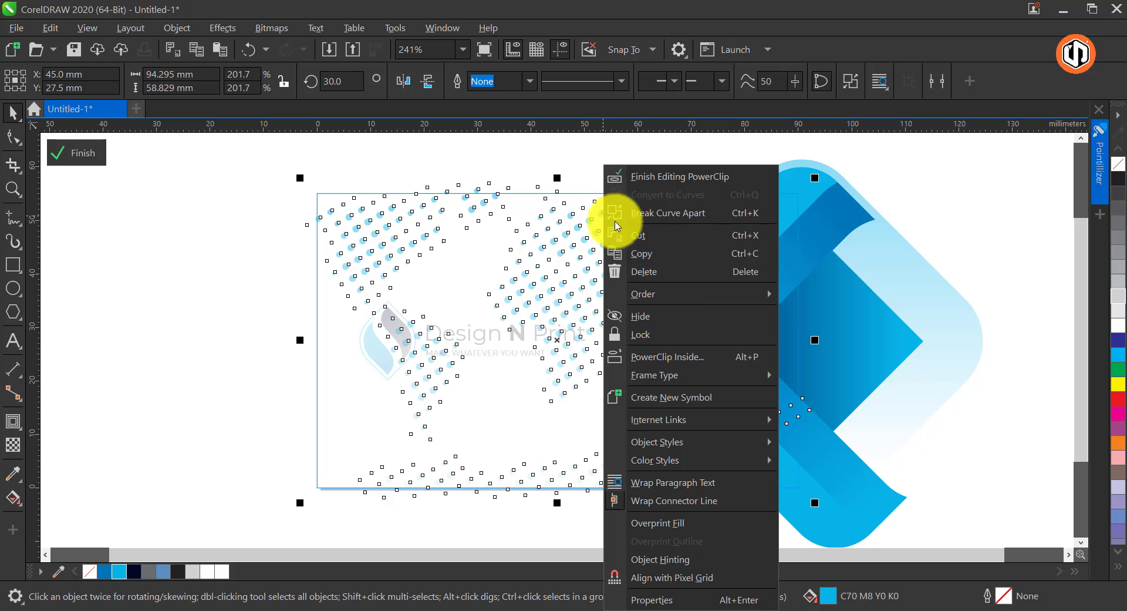
mouse_move(685, 294)
click(886, 358)
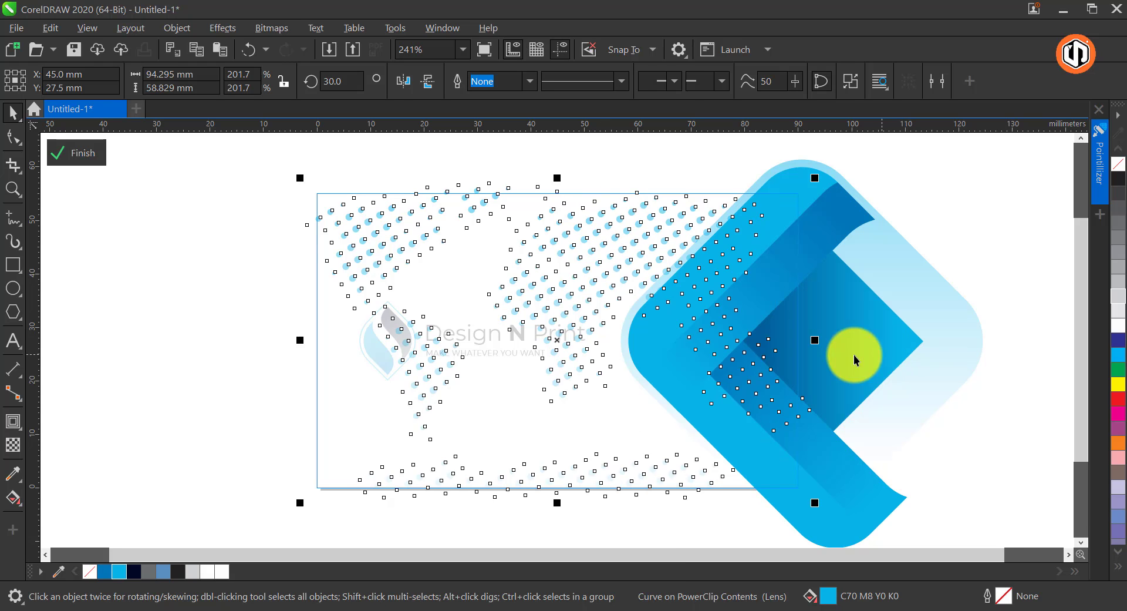
key(Escape)
Shorten the map's fountain transparency from below so the dots fade out around the card's lower-middle area
click(471, 209)
click(14, 445)
drag(534, 531, 527, 467)
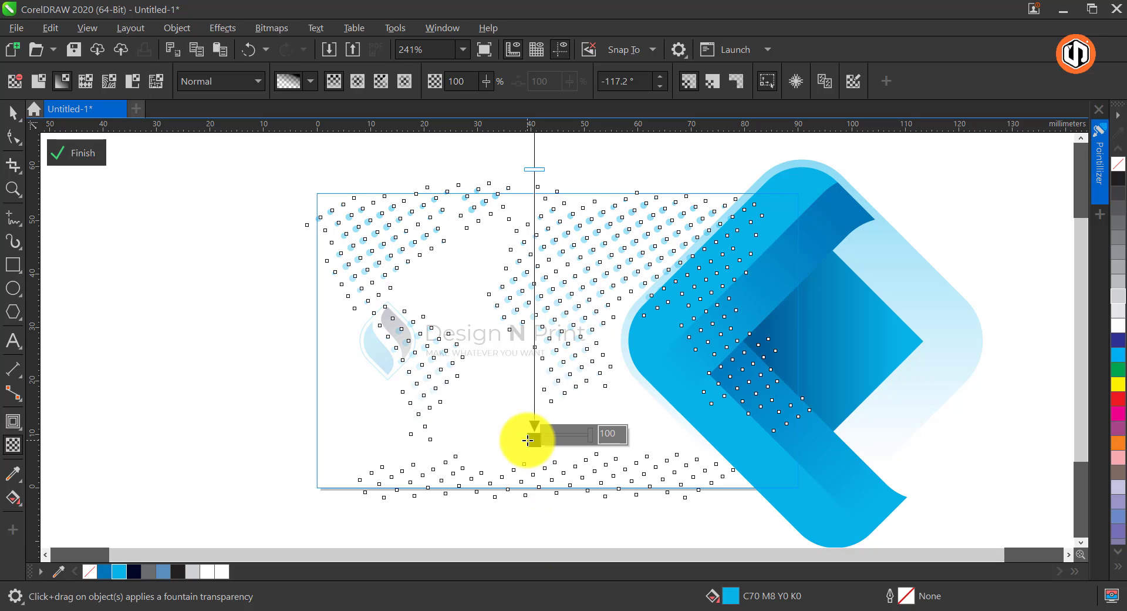
click(535, 445)
click(551, 301)
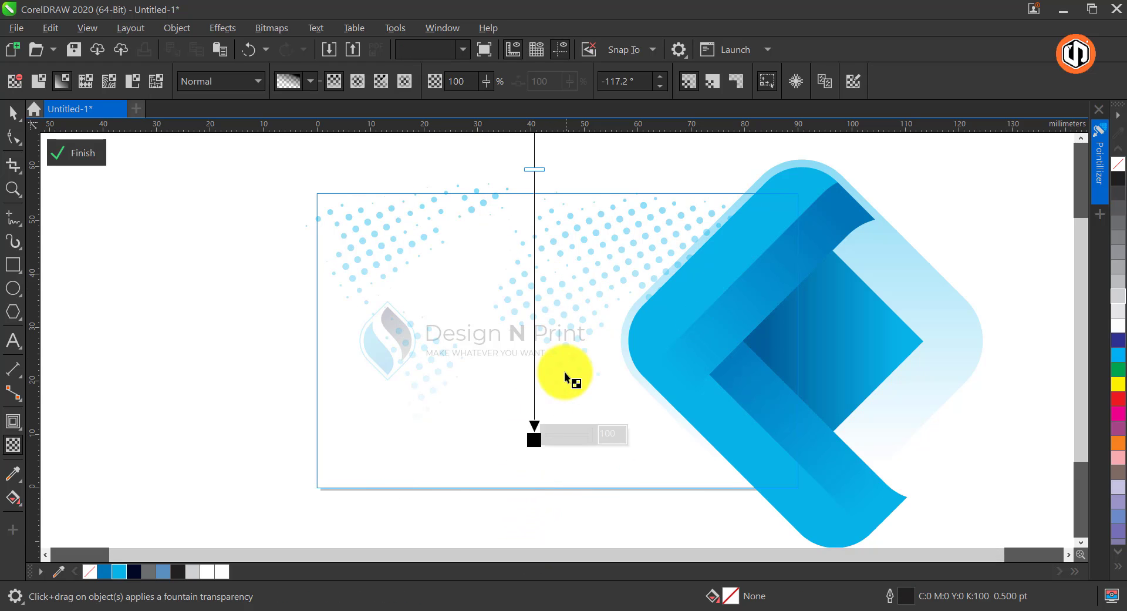
drag(534, 438, 534, 384)
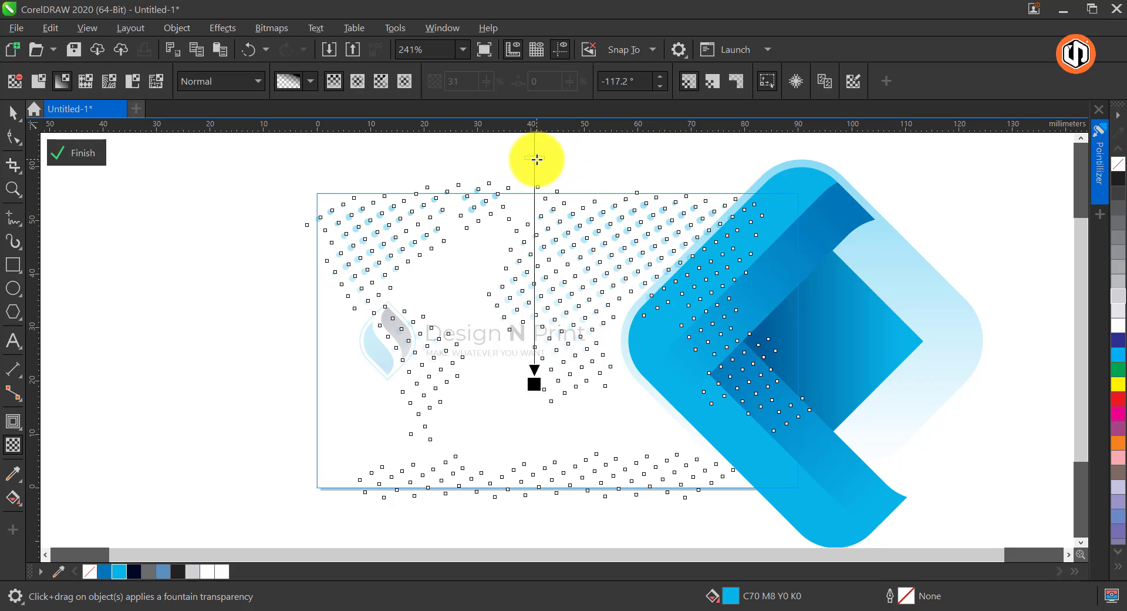
Scale the dotted map to about 79 x 49 mm, shift it up past the card's upper edge and finish the PowerClip edit
key(space)
drag(556, 340, 556, 325)
click(389, 221)
click(383, 212)
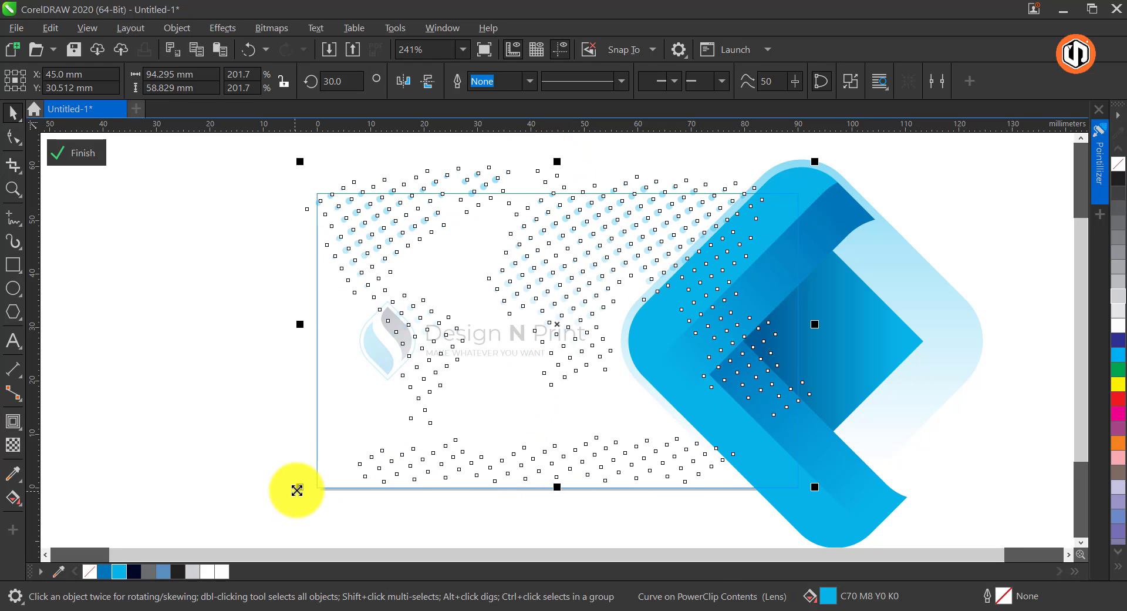
drag(299, 485, 340, 470)
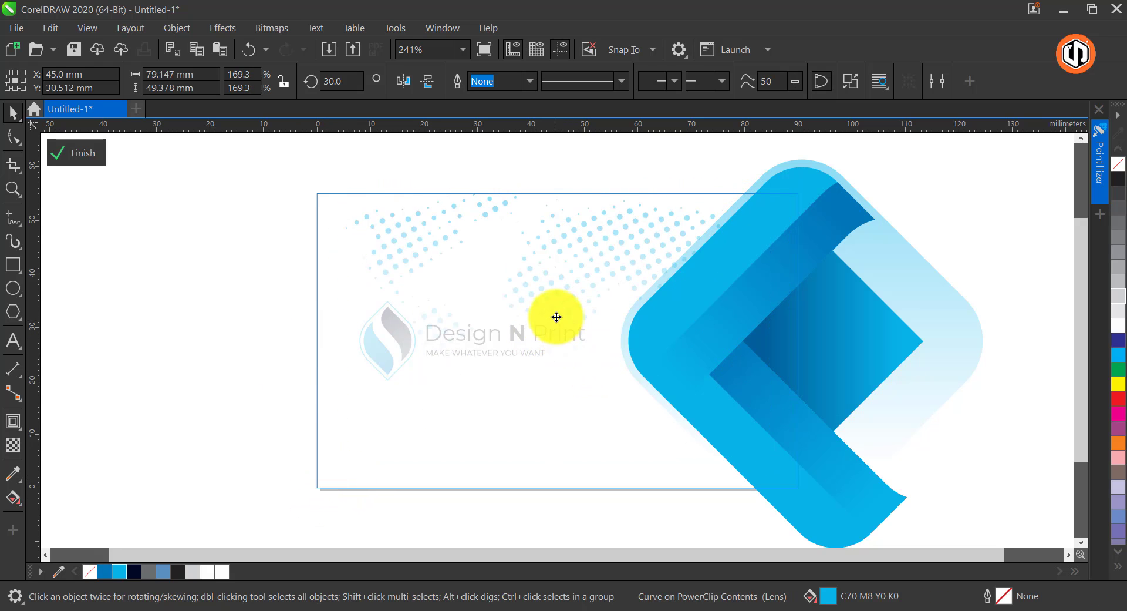
drag(557, 317, 557, 293)
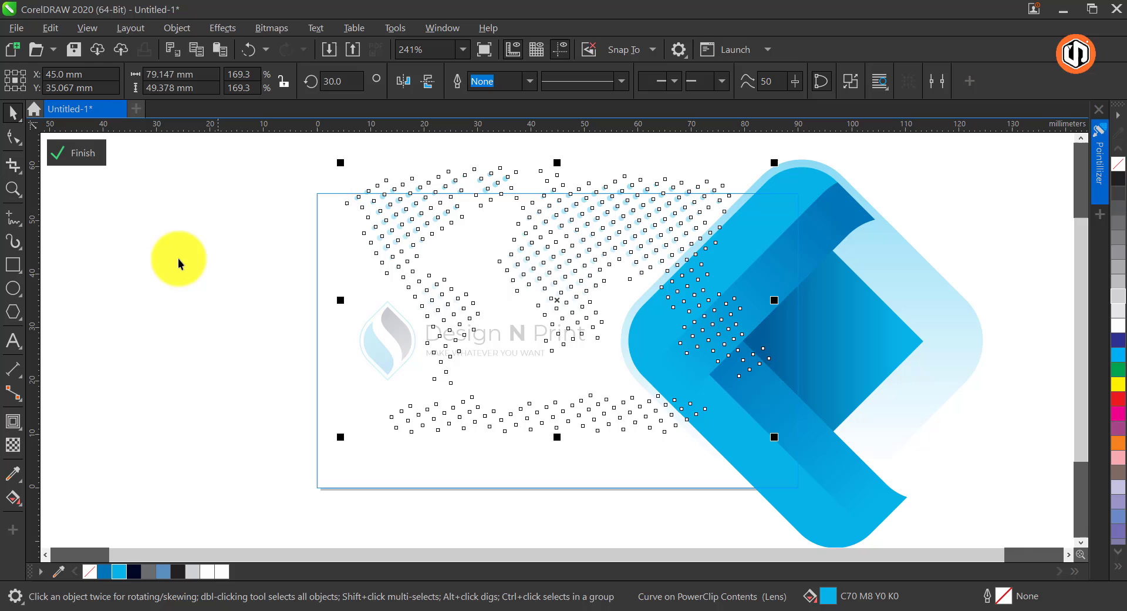
click(89, 154)
click(216, 290)
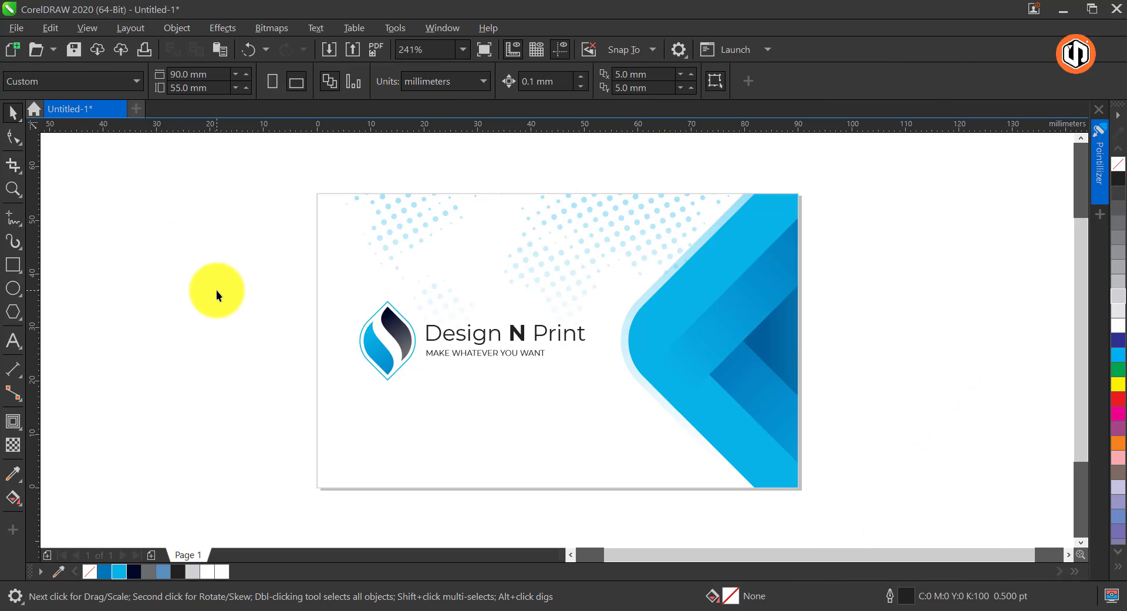
Change the page size to A4 and duplicate the whole card directly below the original
click(95, 85)
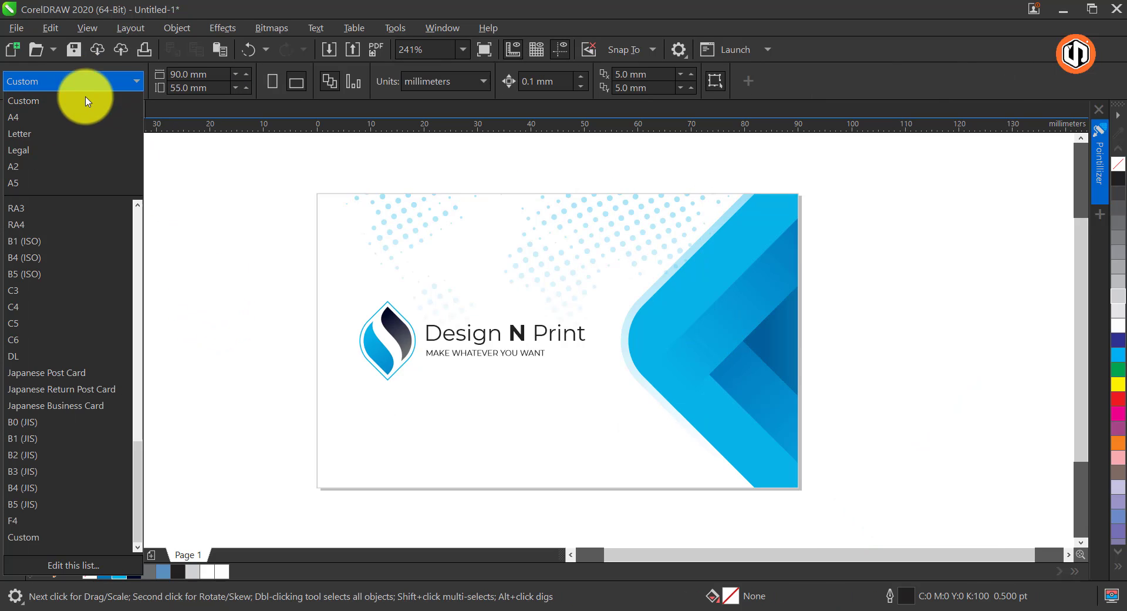
click(47, 114)
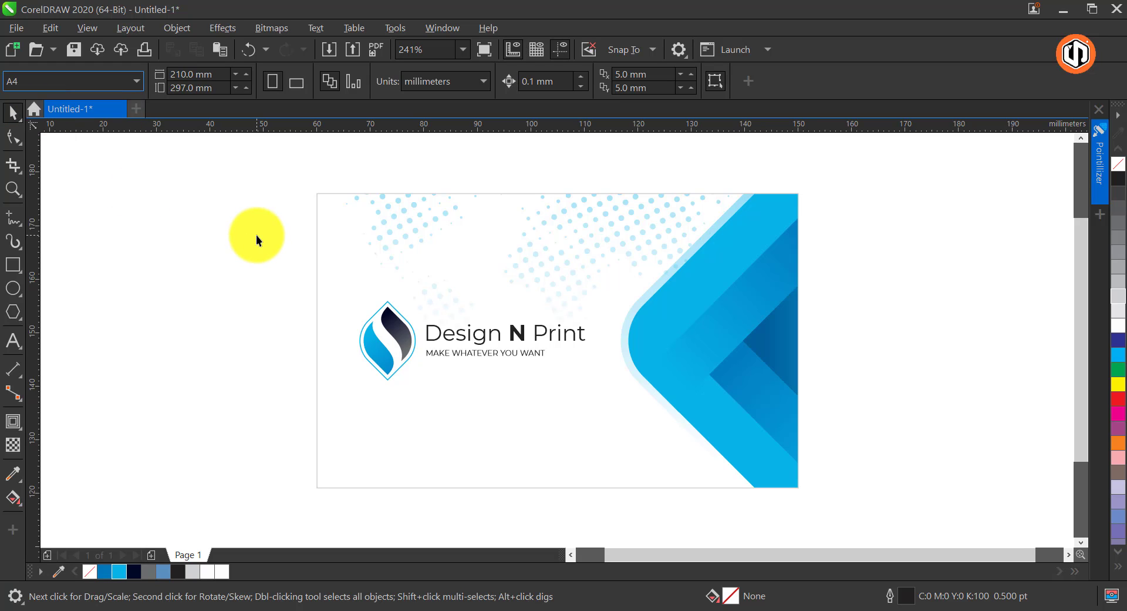
scroll(272, 188, down, 2)
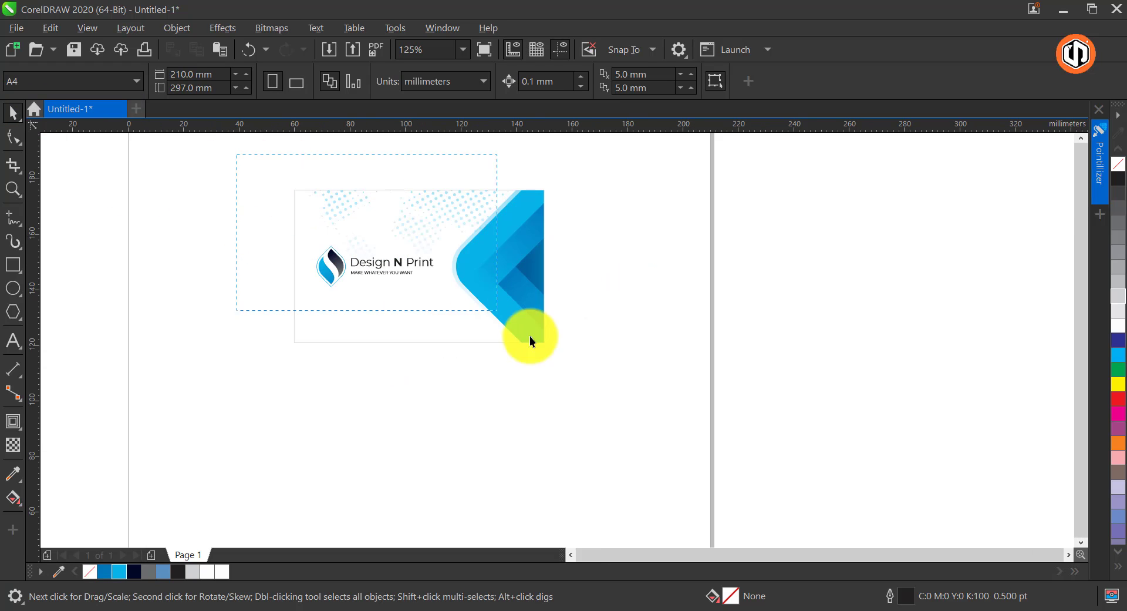
drag(532, 341, 549, 346)
drag(516, 281, 503, 415)
key(Escape)
Delete the dotted world map from the lower card's PowerClip contents
key(z)
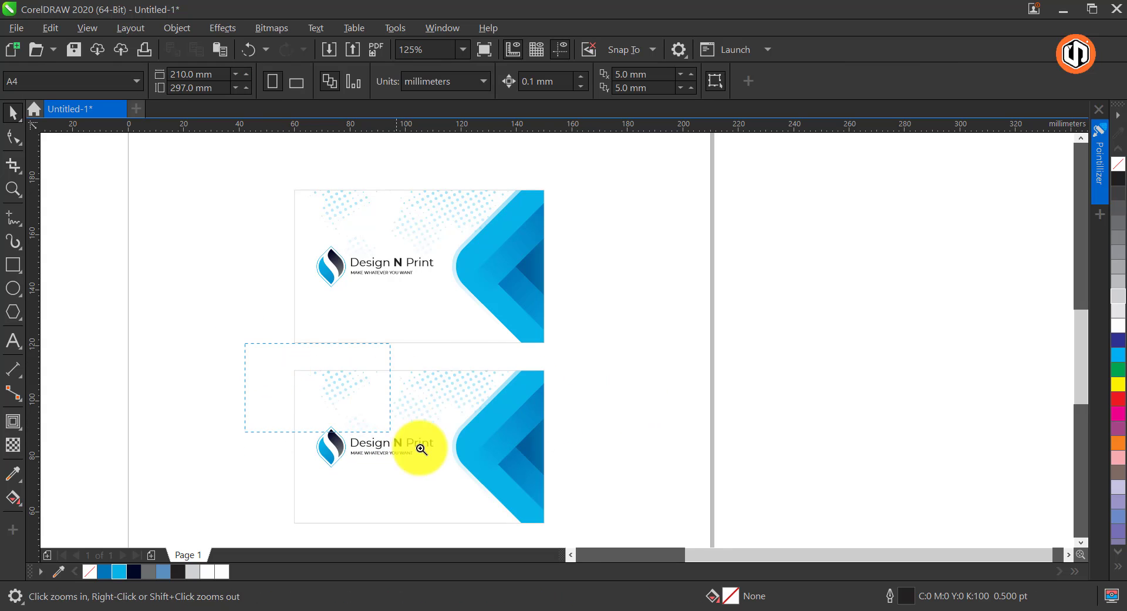
drag(421, 448, 587, 537)
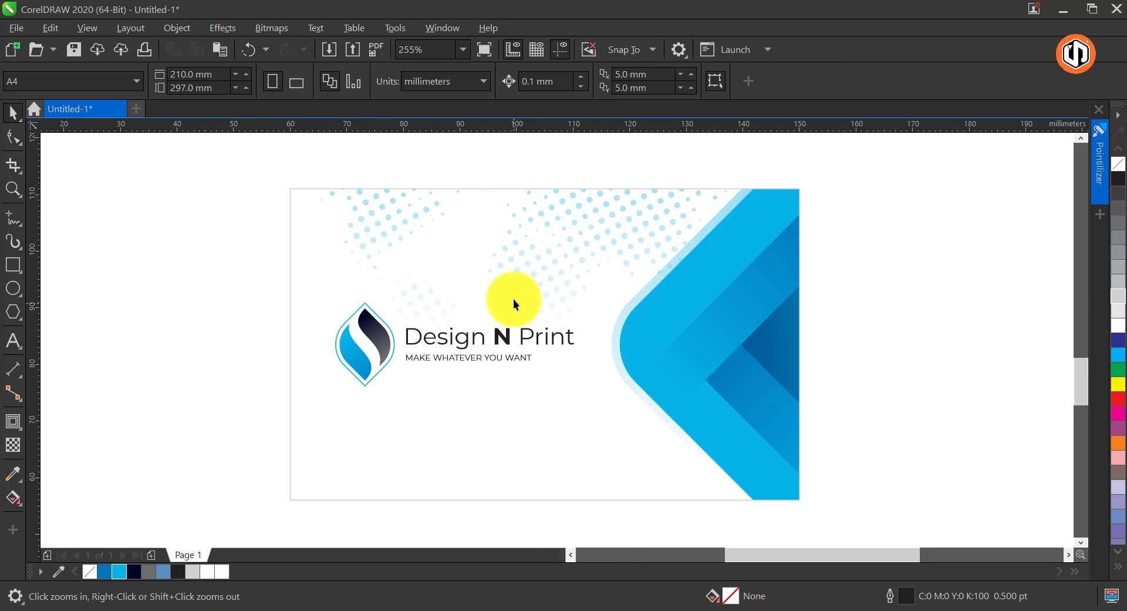
click(360, 195)
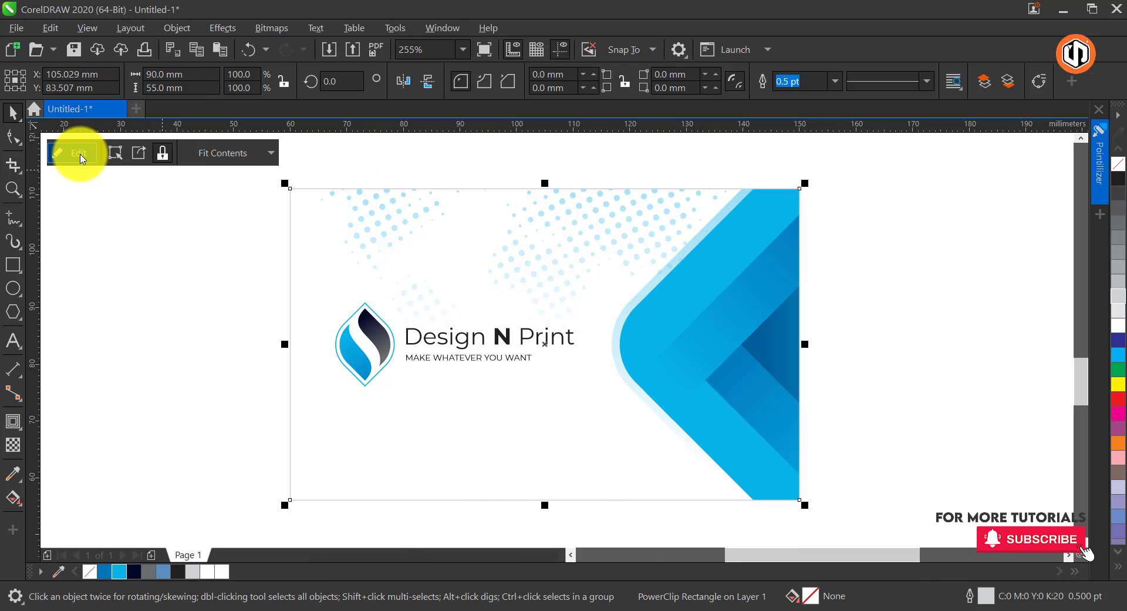
click(81, 158)
click(371, 185)
key(Delete)
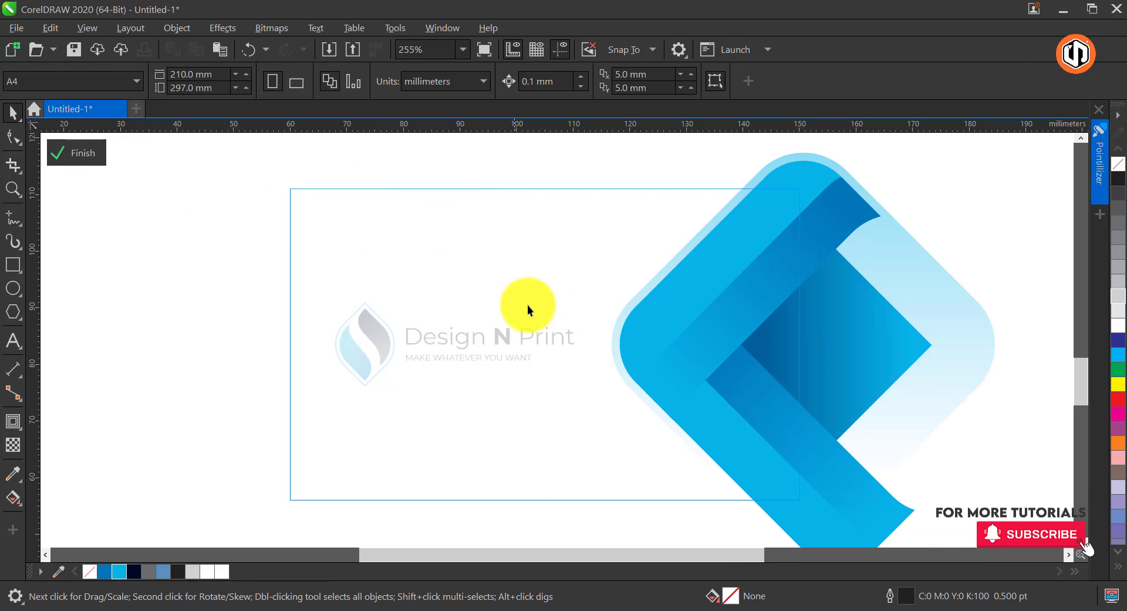
Group the four blue diamond shapes inside the lower card's PowerClip
scroll(518, 245, down, 3)
key(ctrl+a)
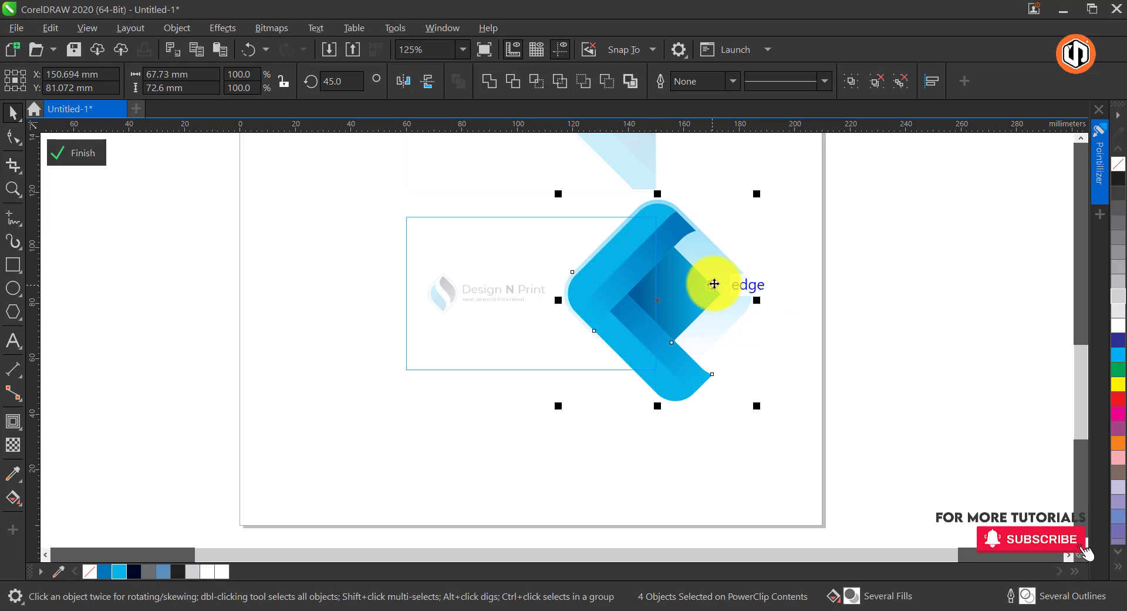
right_click(701, 276)
click(750, 253)
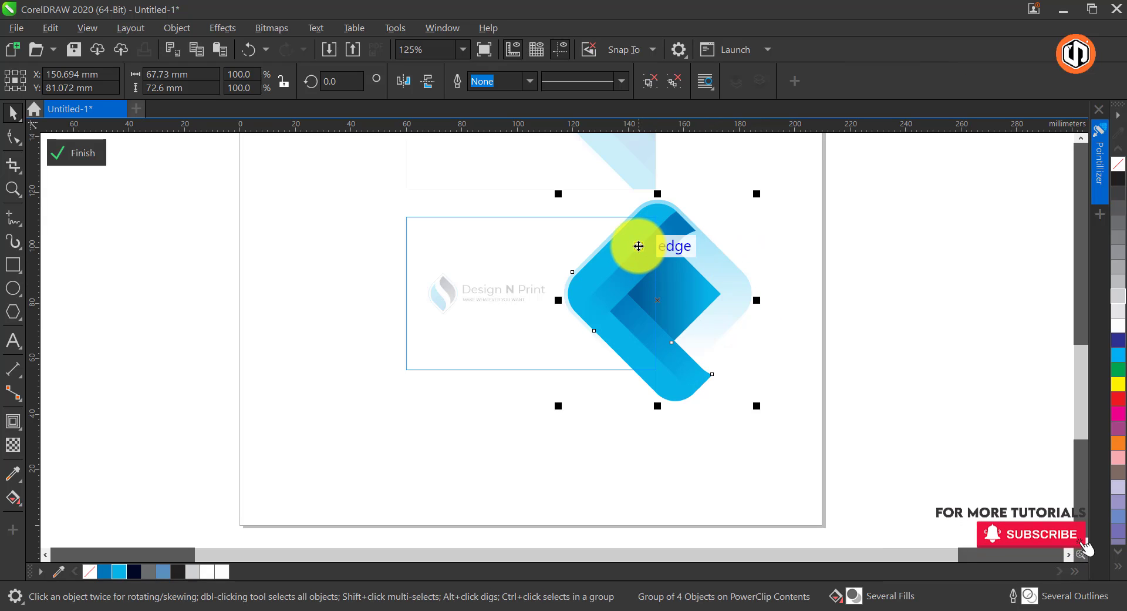
Rotate the diamond group 180° onto the card's left edge and scale it down to about 52 x 56 mm
click(628, 246)
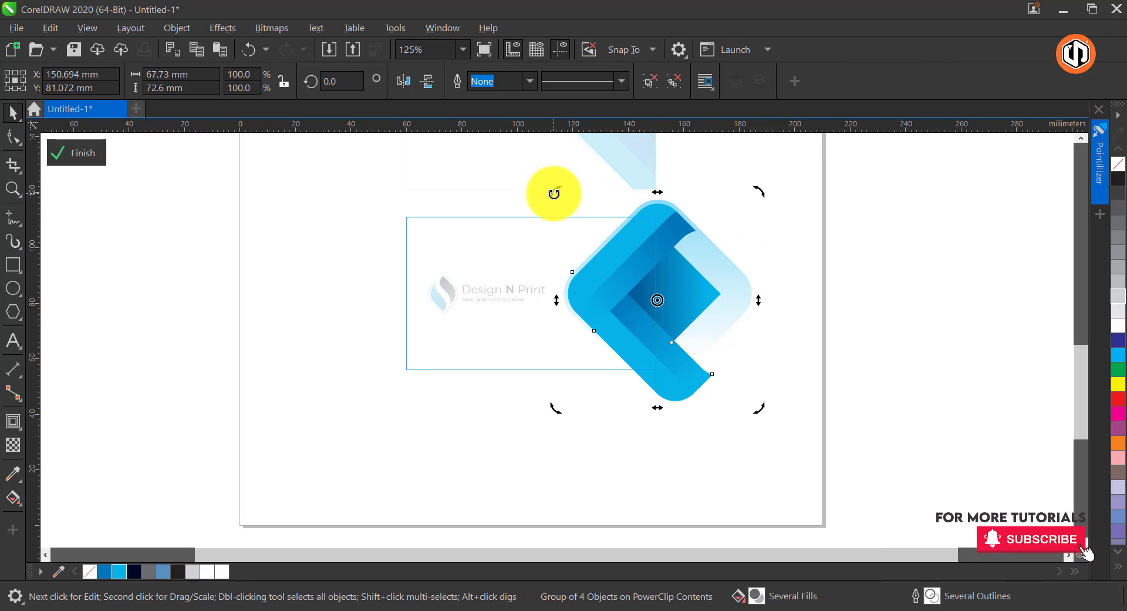
drag(554, 193, 822, 382)
drag(687, 341, 434, 311)
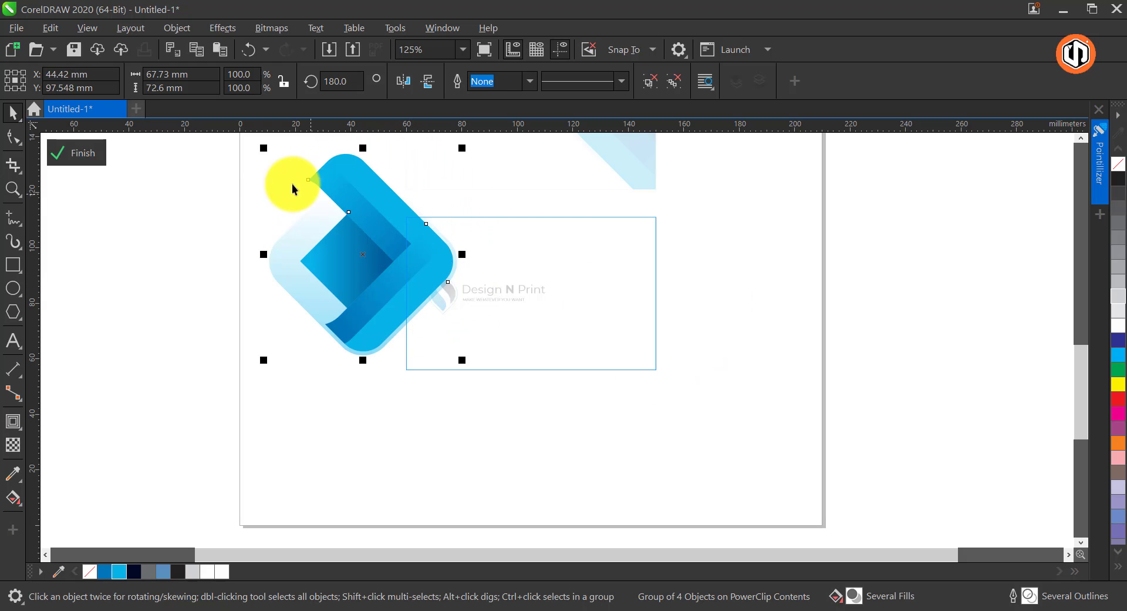
drag(264, 148, 290, 176)
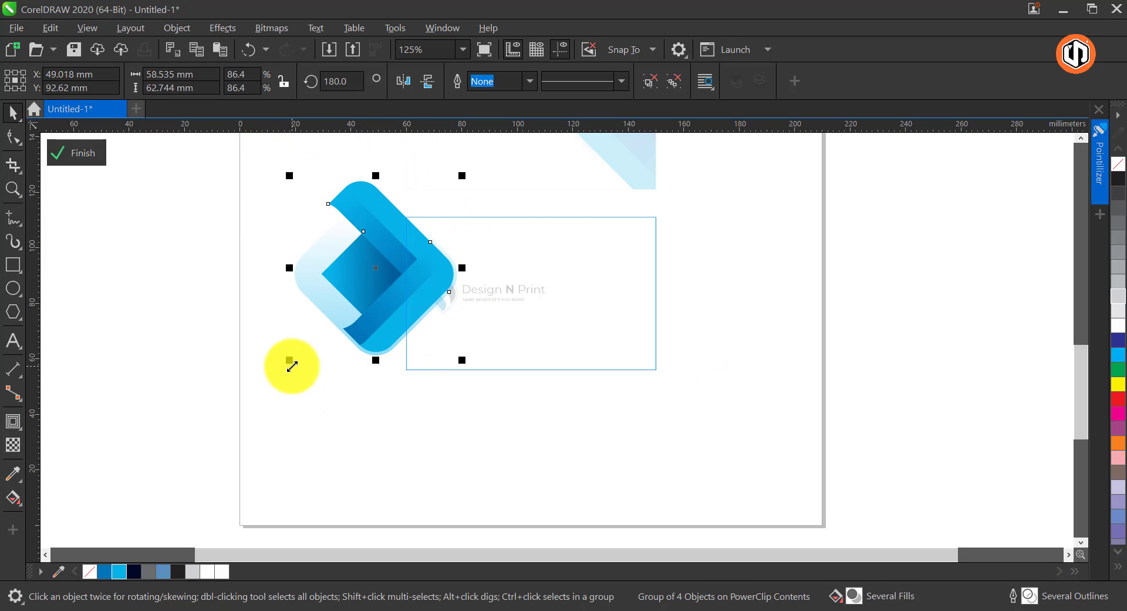
drag(290, 360, 306, 369)
click(449, 264)
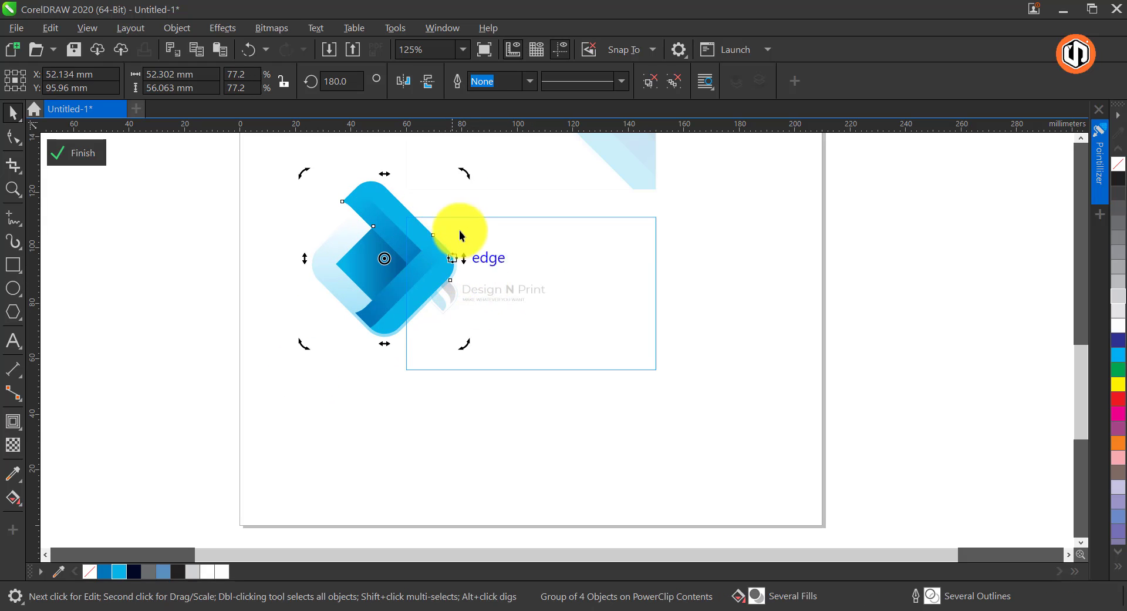
drag(463, 175, 447, 156)
key(ctrl+z)
click(446, 157)
Move the diamond group slightly up and right over the card's left edge and finish editing the PowerClip
drag(431, 253, 432, 234)
click(76, 153)
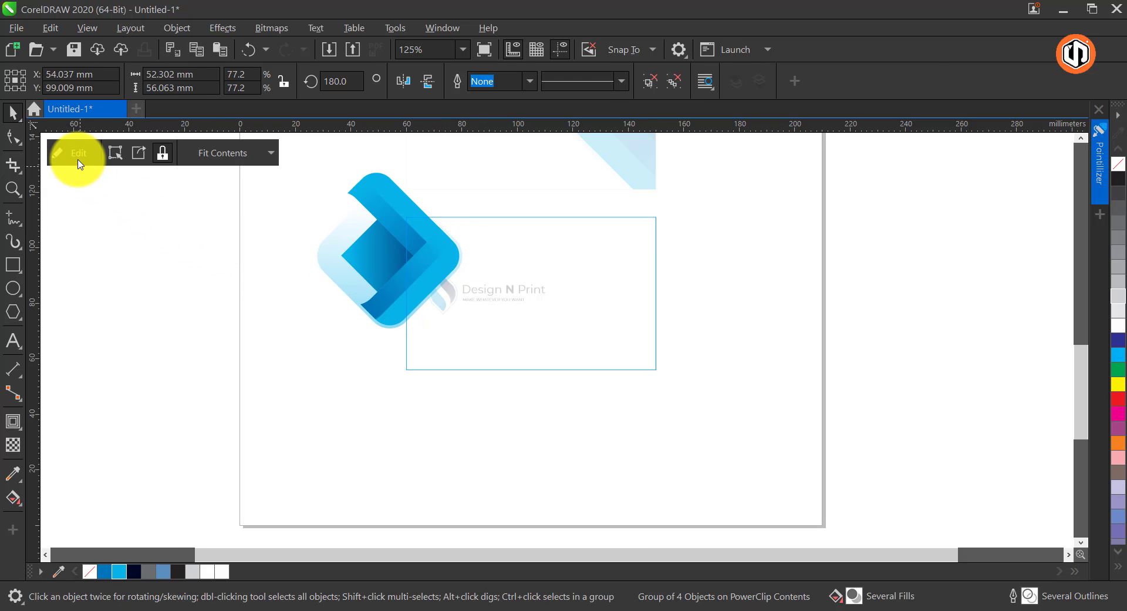
key(Escape)
Delete the leaf logo, company name and tagline from the lower card
key(z)
drag(349, 199, 702, 400)
drag(590, 378, 594, 380)
key(Delete)
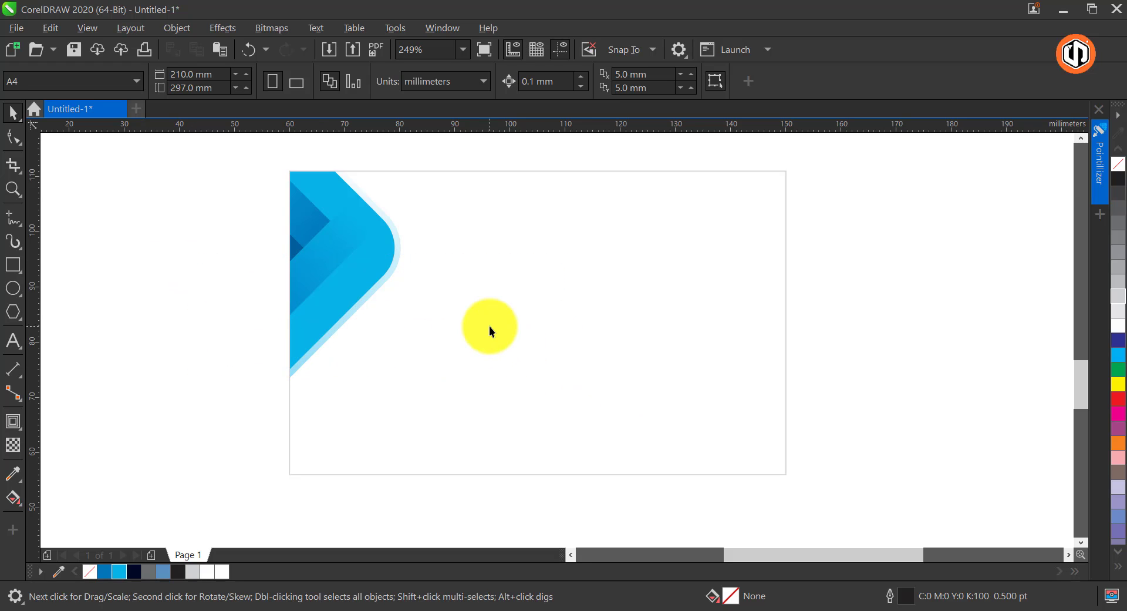
Add artistic text with the cardholder's full name in capitals on the lower card
click(13, 341)
click(476, 296)
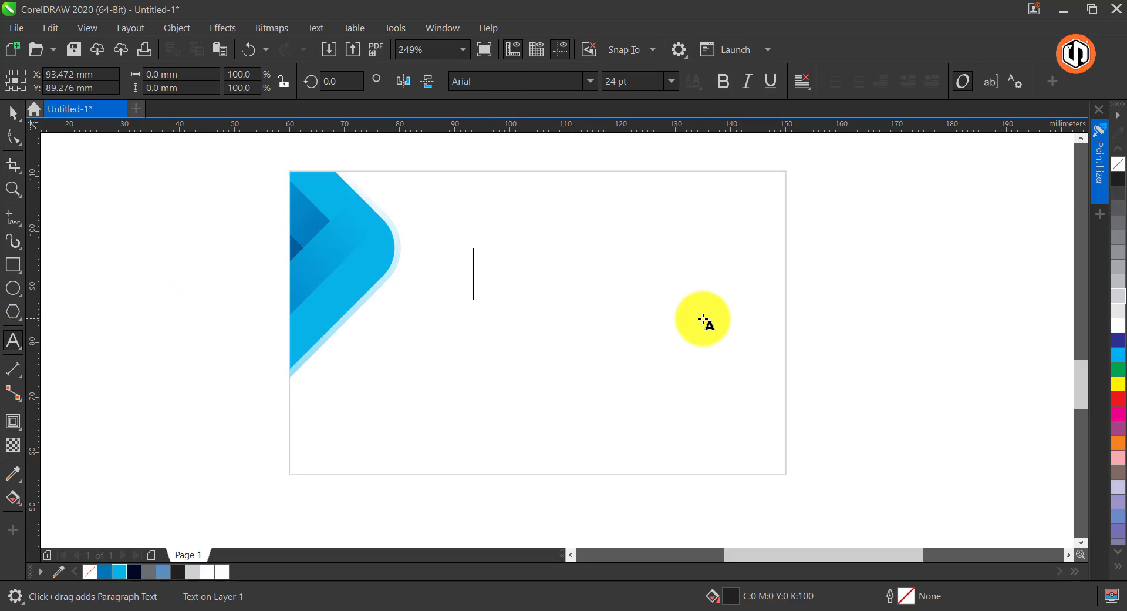
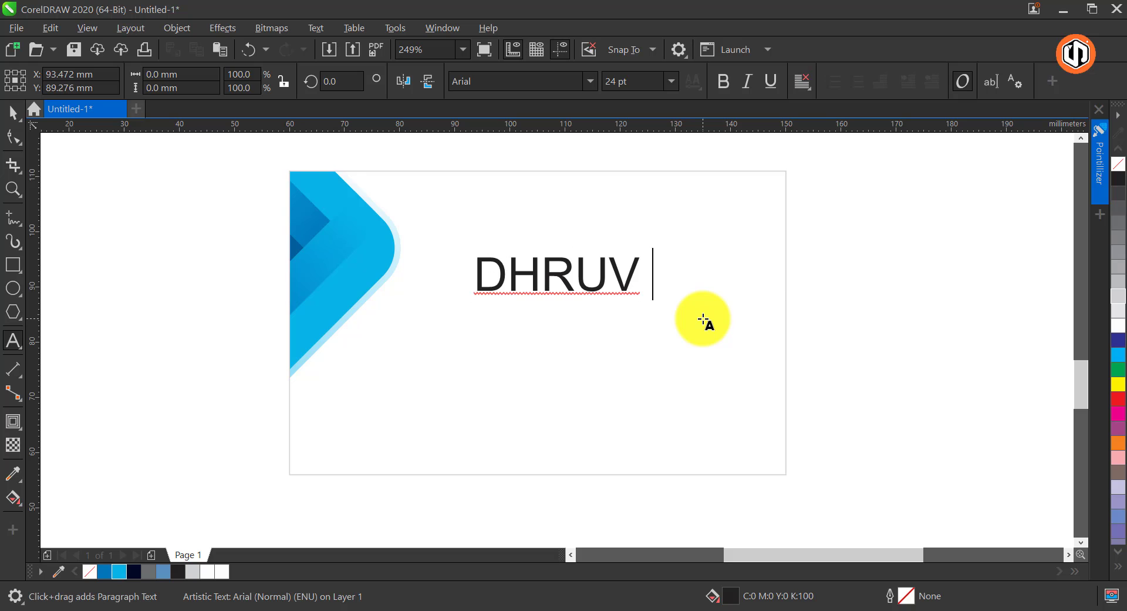
Set the name in Montserrat, then scale it down to about 9.8 pt at the card's upper right
click(13, 113)
click(591, 82)
click(509, 132)
drag(816, 299, 613, 303)
drag(546, 266, 738, 285)
Make only the surname in the name text bold
click(13, 340)
key(ctrl+shift+Left)
click(724, 77)
click(8, 112)
Duplicate the name text directly below itself and fill the copy with light blue C70 M8 Y0 K0
click(844, 286)
right_click(739, 284)
click(121, 575)
Replace the blue copy's text with "PROJECT MANAGER" and reduce it to about 6.2 pt, ending flush right under the name
key(F8)
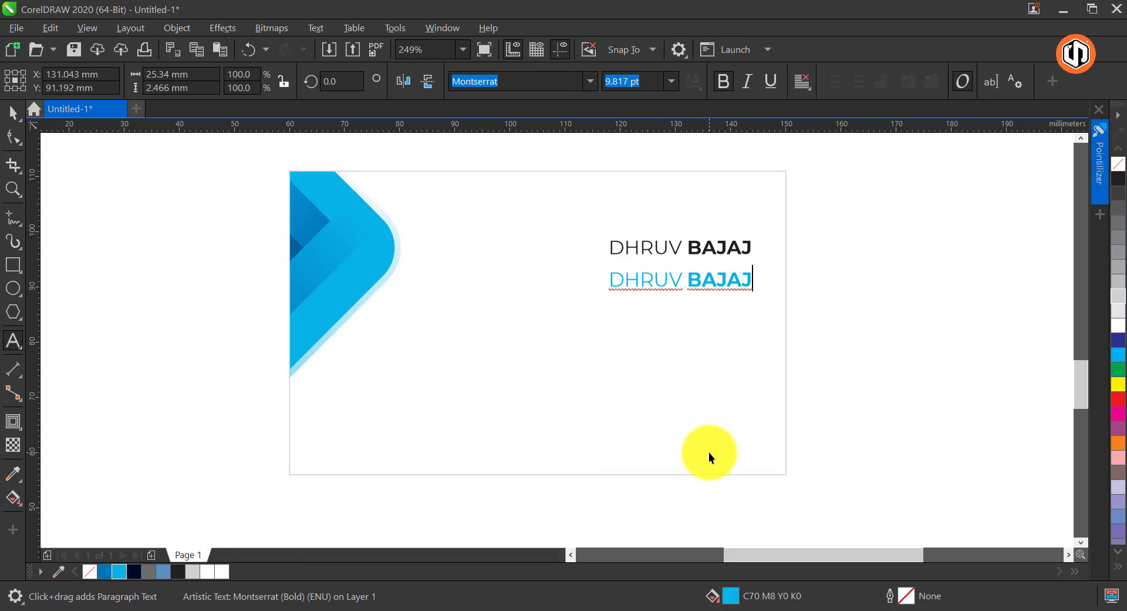
key(ctrl+a)
text(PROJECT MANAGER)
key(ctrl+space)
drag(811, 294, 695, 269)
Import the icon file and place the location, mail and phone icons at the card's lower right, in line with the job title's end
click(326, 50)
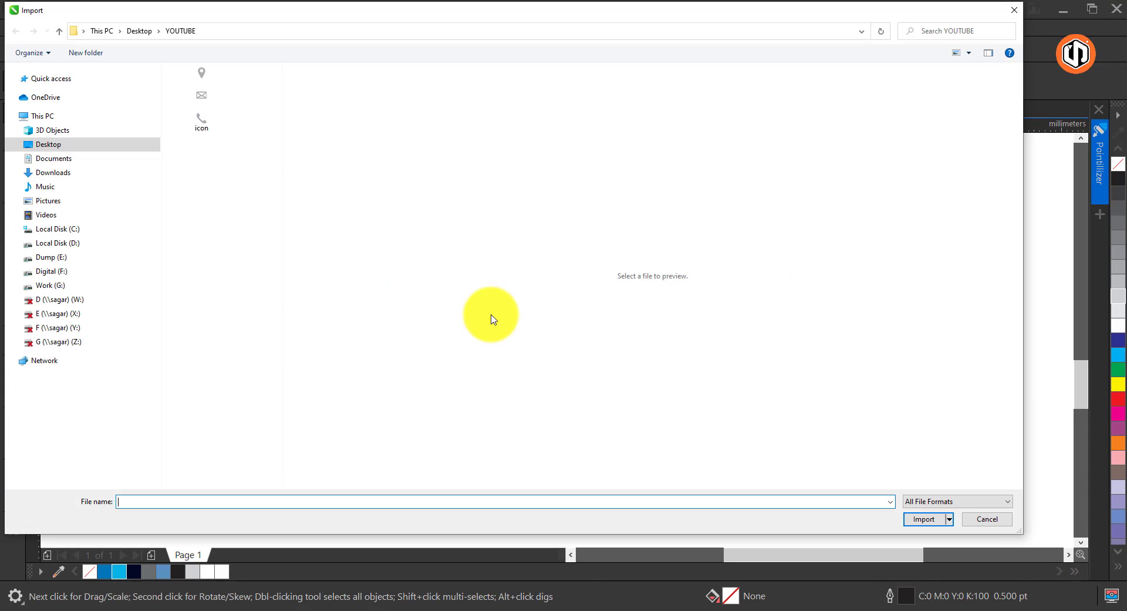
click(205, 98)
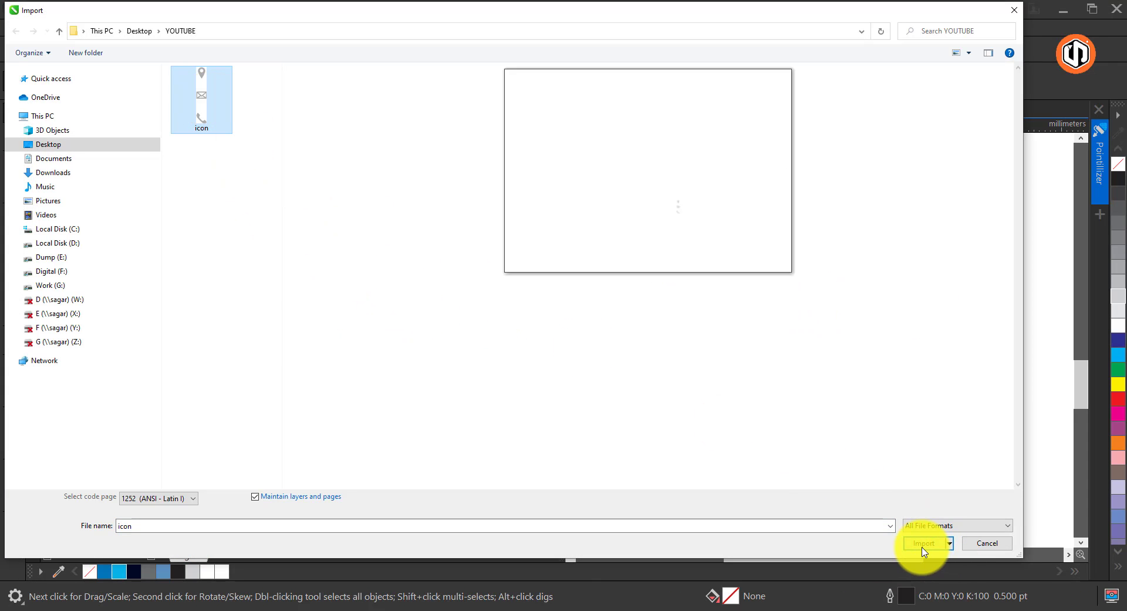
click(923, 544)
click(813, 287)
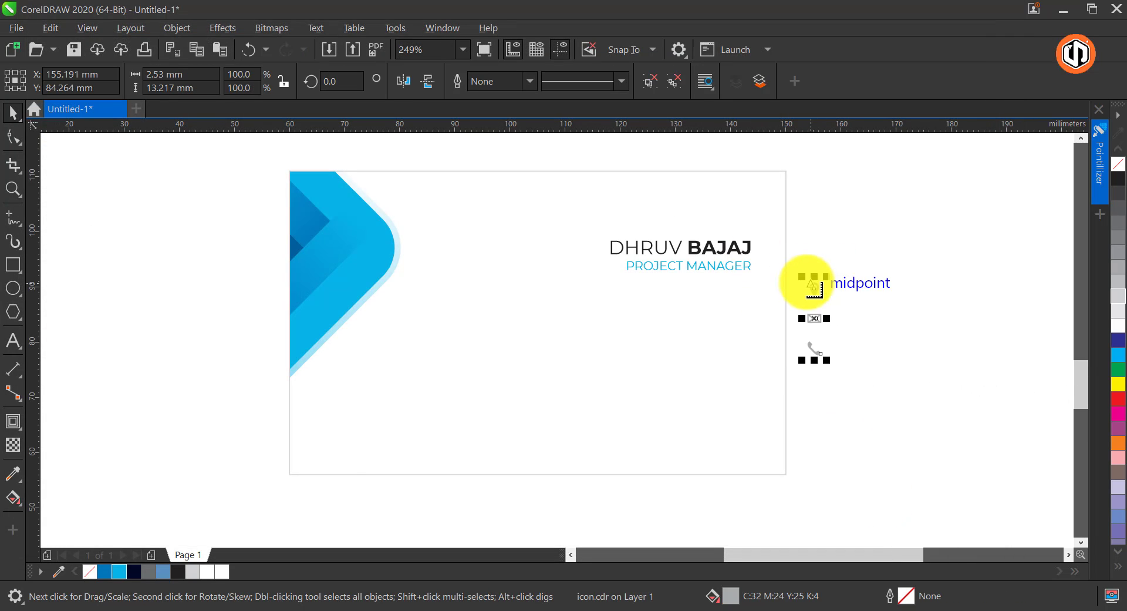
drag(817, 292, 742, 358)
shift+click(745, 263)
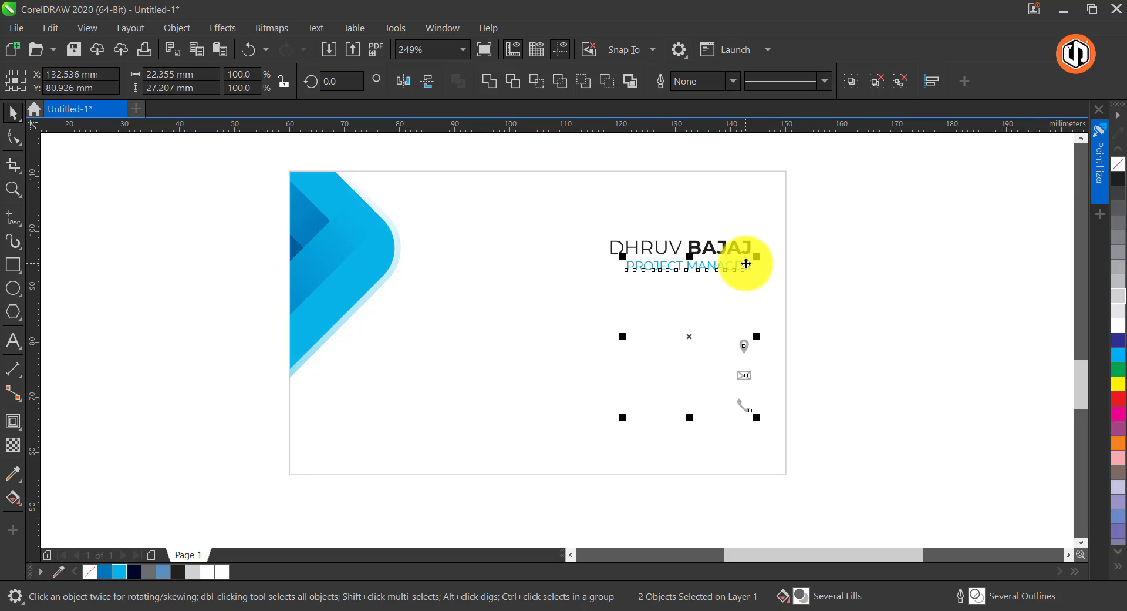
Duplicate the job title beside the location icon and fill the copy with gray C53 M42 Y42 K26
click(697, 269)
drag(695, 265, 646, 354)
click(149, 571)
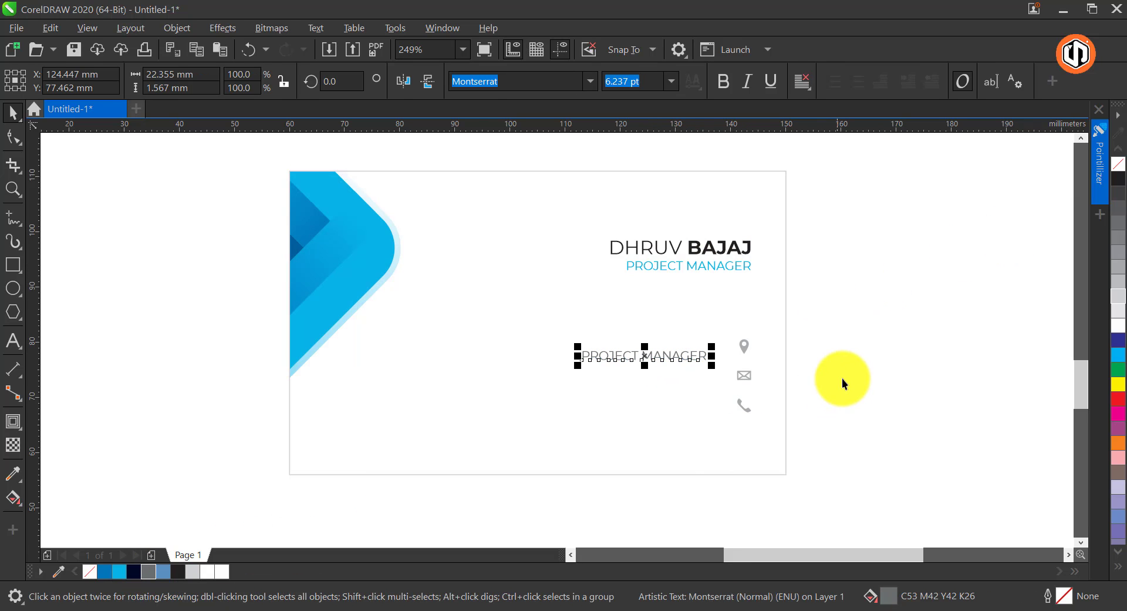
Right-align the gray text beside the location icon and replace its wording with "YOUR FIRST ADDRESS"
key(F8)
key(ctrl+a)
click(802, 83)
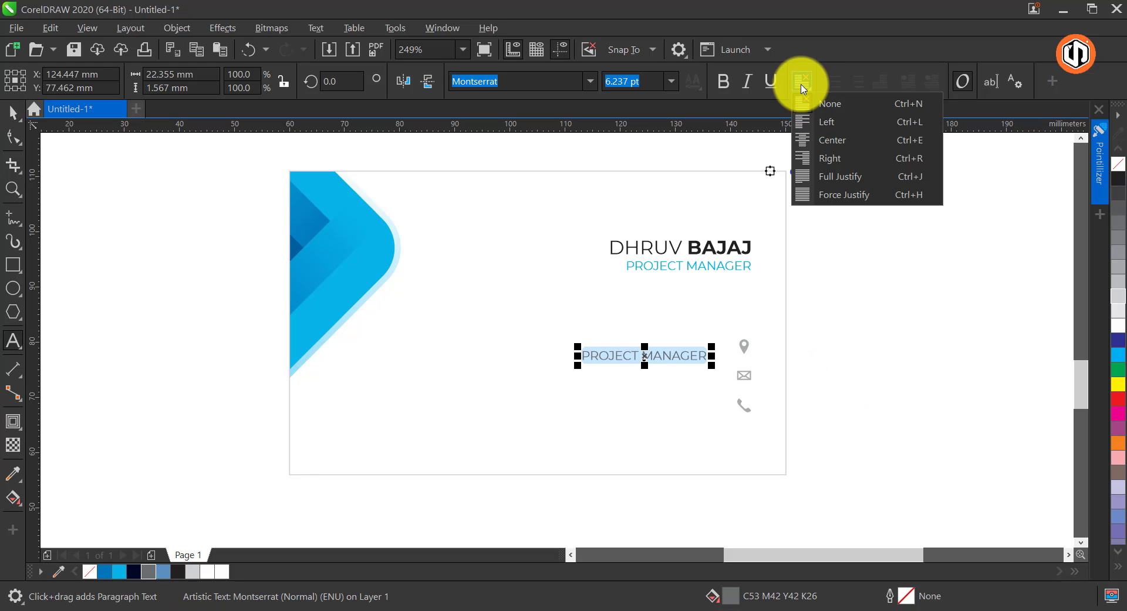
click(830, 159)
key(BackSpace)
text(YOUR FIRST ADDRESS)
key(ctrl+space)
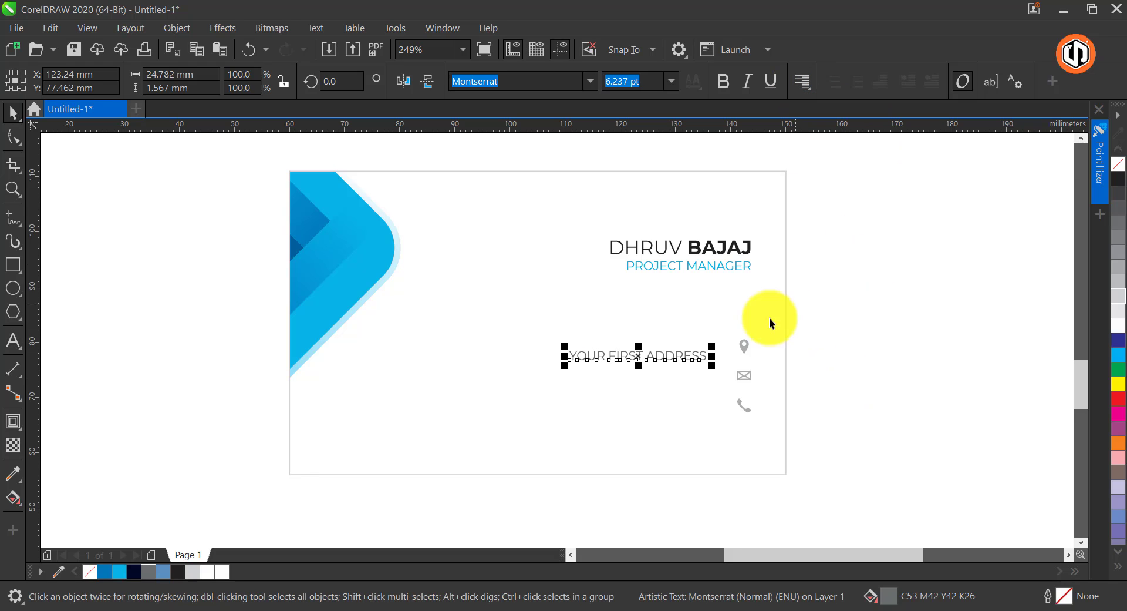
Ungroup the contact icons and line the address text up with the location icon
shift+click(747, 346)
key(Escape)
click(748, 346)
key(ctrl+u)
click(697, 356)
Duplicate the address line beside the mail icon and replace the copy's text with the e-mail address
drag(703, 360, 659, 404)
right_click(717, 376)
key(F8)
key(ctrl+a)
text(AIL.COM)
key(ctrl+space)
Duplicate the e-mail line beside the phone icon and replace the copy's text with the phone number
right_click(660, 404)
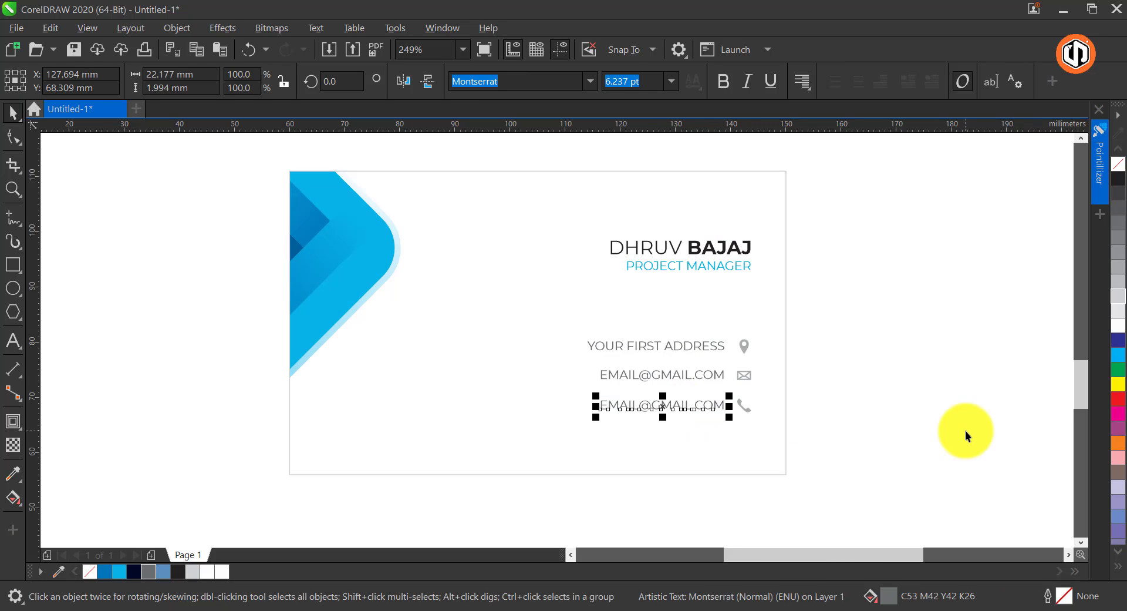
key(F8)
key(ctrl+a)
text(+0 123 456 789)
key(ctrl+space)
key(Escape)
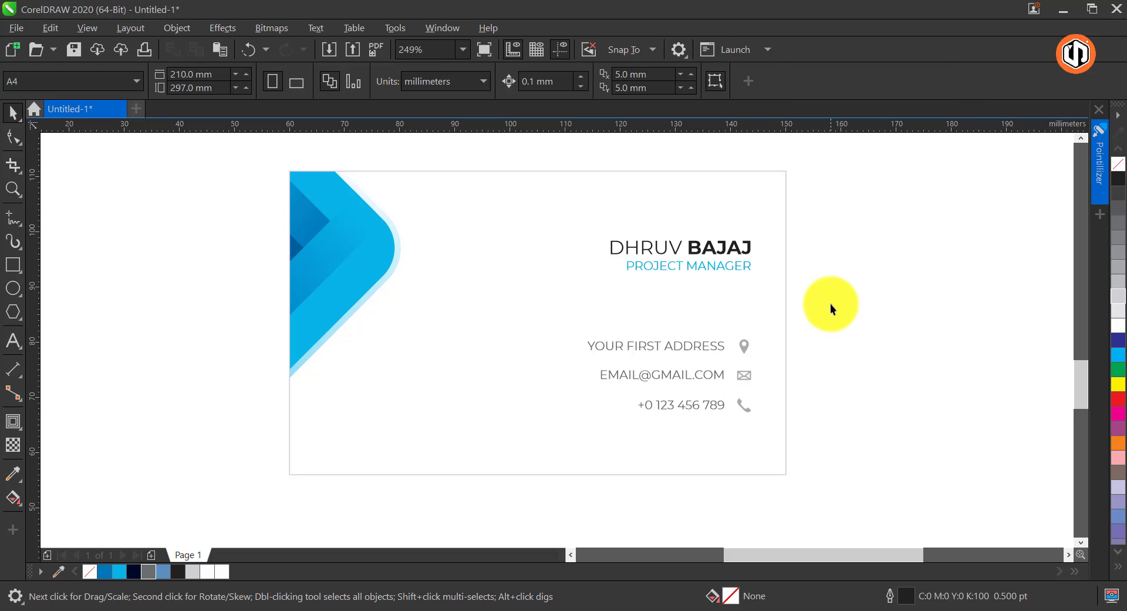
Move the contact lines with their icons up about 3 mm and the name with its job title up slightly
drag(830, 304, 572, 432)
drag(745, 345, 746, 329)
drag(828, 218, 587, 291)
drag(735, 250, 736, 244)
key(Escape)
Fill the name text with the gray C53 M42 Y42 K26 used for the contact lines
click(736, 255)
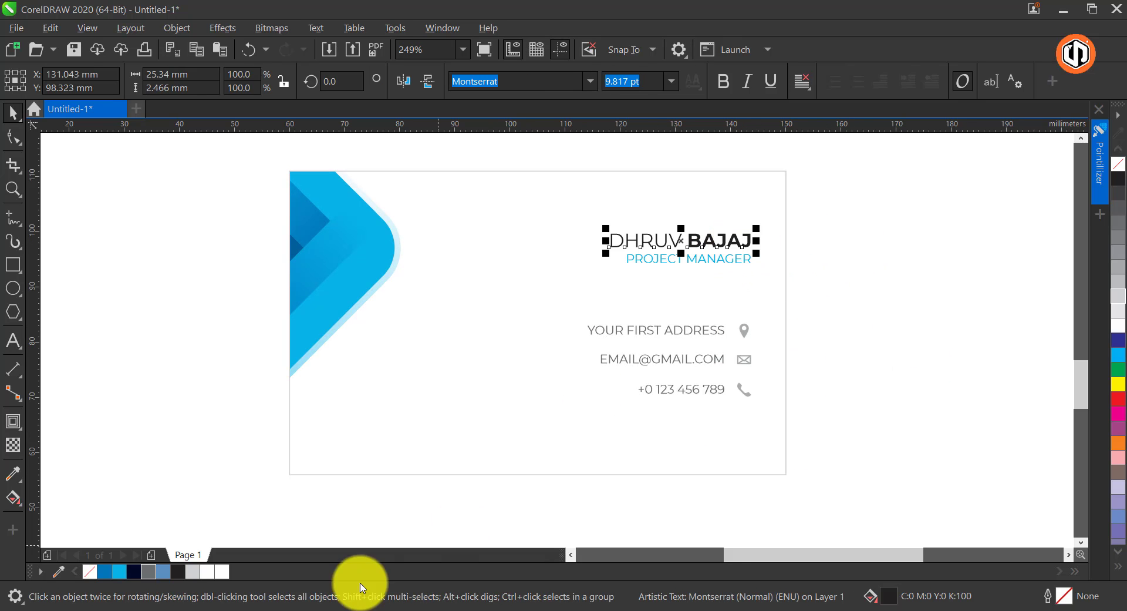
click(148, 571)
key(Escape)
Draw a fully rounded rectangle about 44 mm wide near the card's bottom edge and center it horizontally on the card
key(F6)
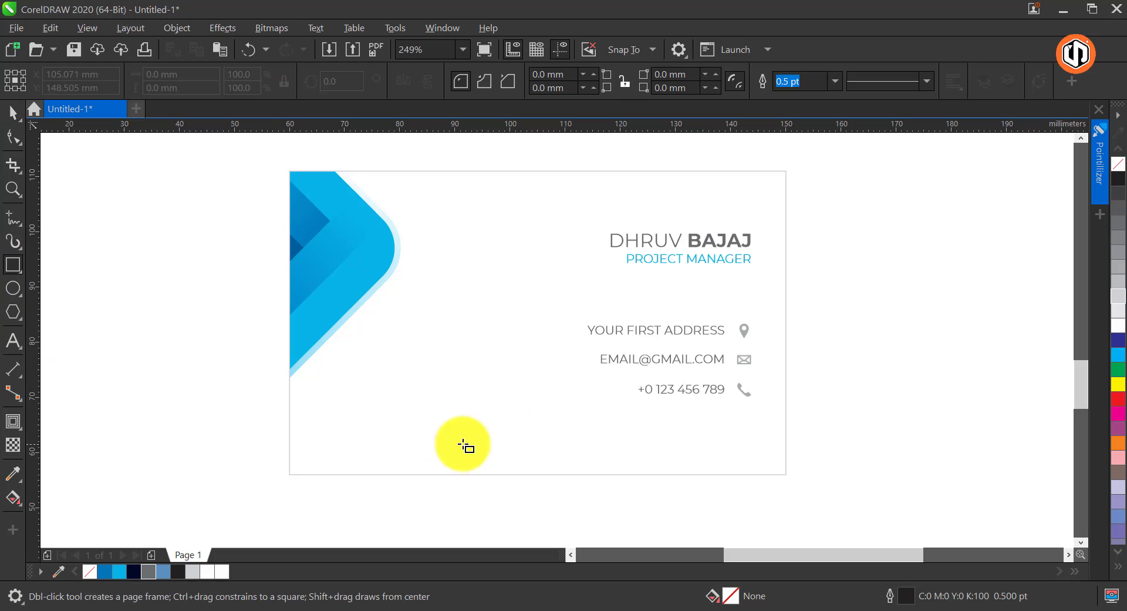
drag(411, 412, 664, 454)
click(13, 137)
drag(411, 413, 442, 469)
key(space)
drag(554, 405, 553, 411)
shift+click(535, 400)
key(c)
shift+click(535, 399)
Apply a linear fountain fill from light blue at the pill's left end to darker blue at its right end and remove its outline
drag(653, 413, 430, 433)
click(13, 497)
click(70, 496)
click(642, 435)
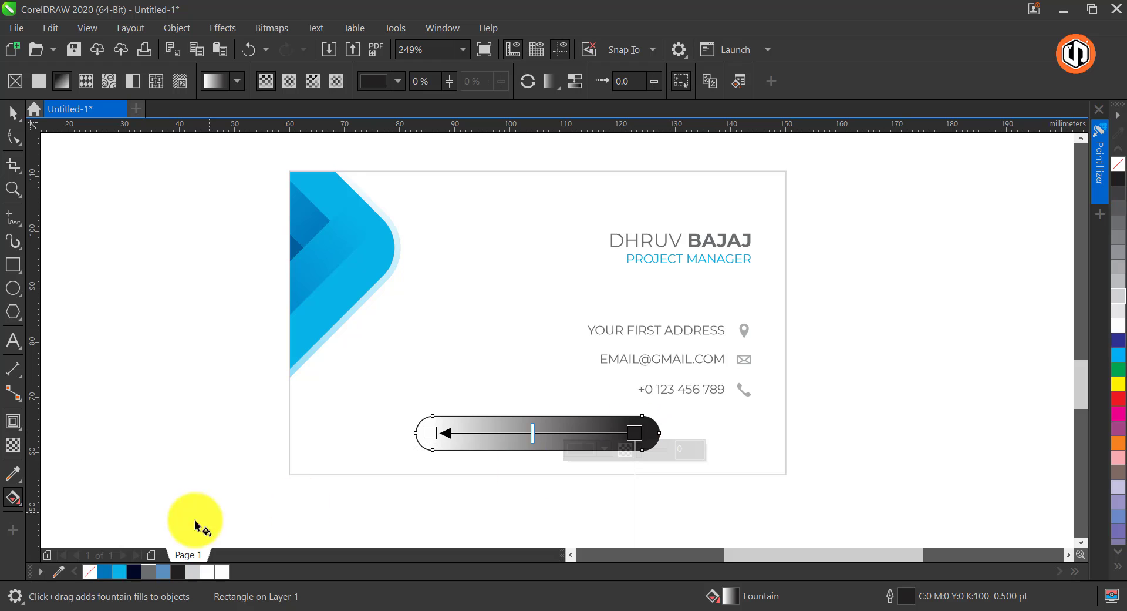
click(103, 571)
click(430, 432)
click(118, 571)
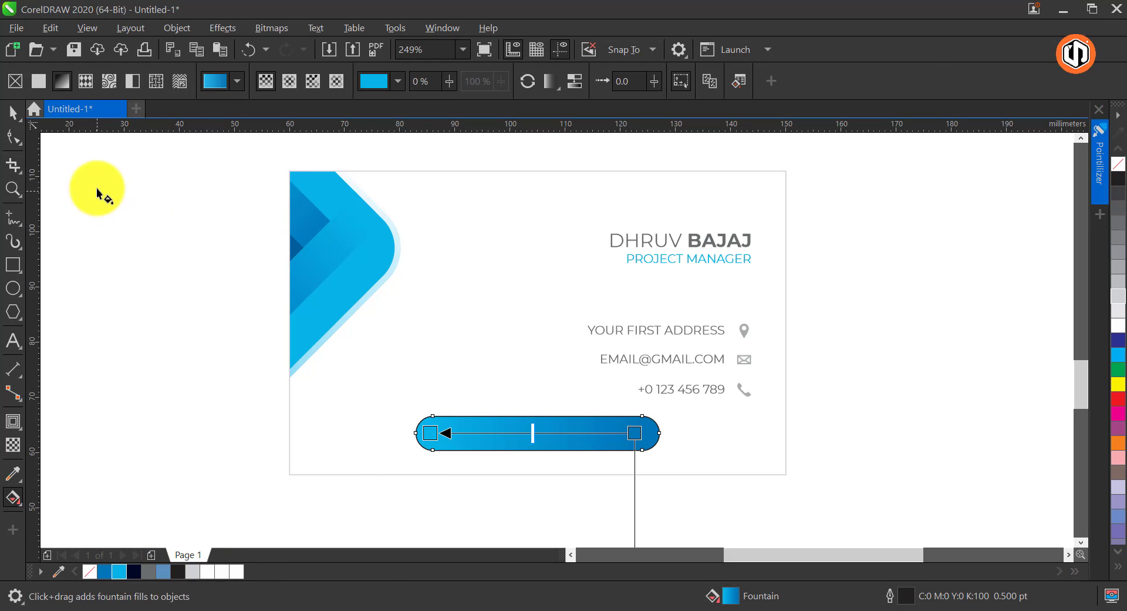
key(space)
right_click(1118, 164)
Shift the name and job title slightly up and the contact lines with icons about 3 mm up, clear of the pill
drag(820, 199, 555, 409)
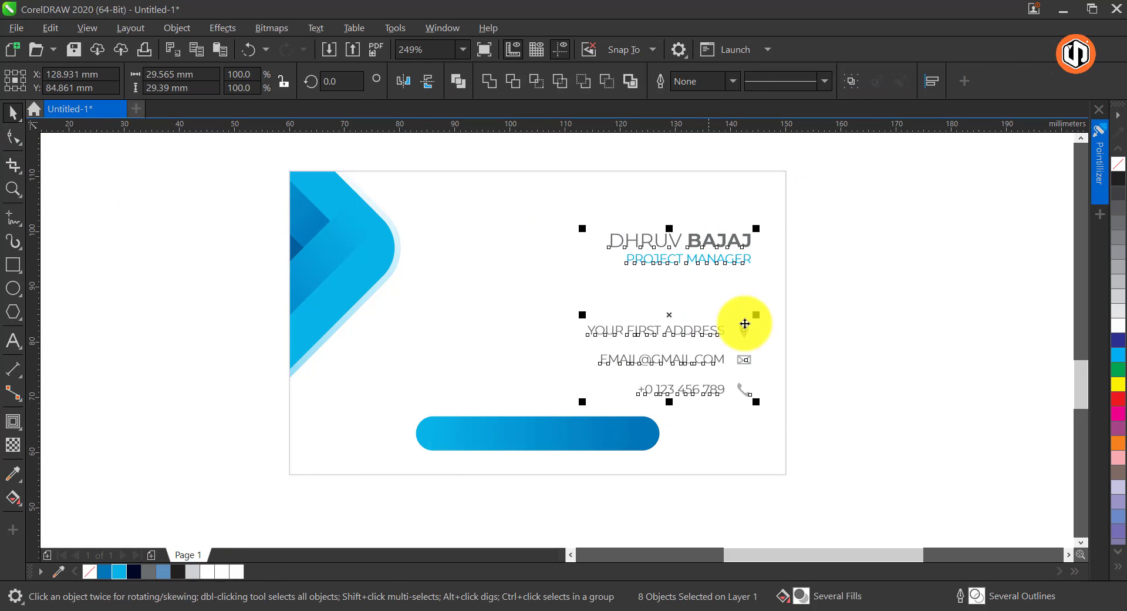
drag(750, 246, 751, 238)
drag(749, 328, 749, 318)
click(287, 536)
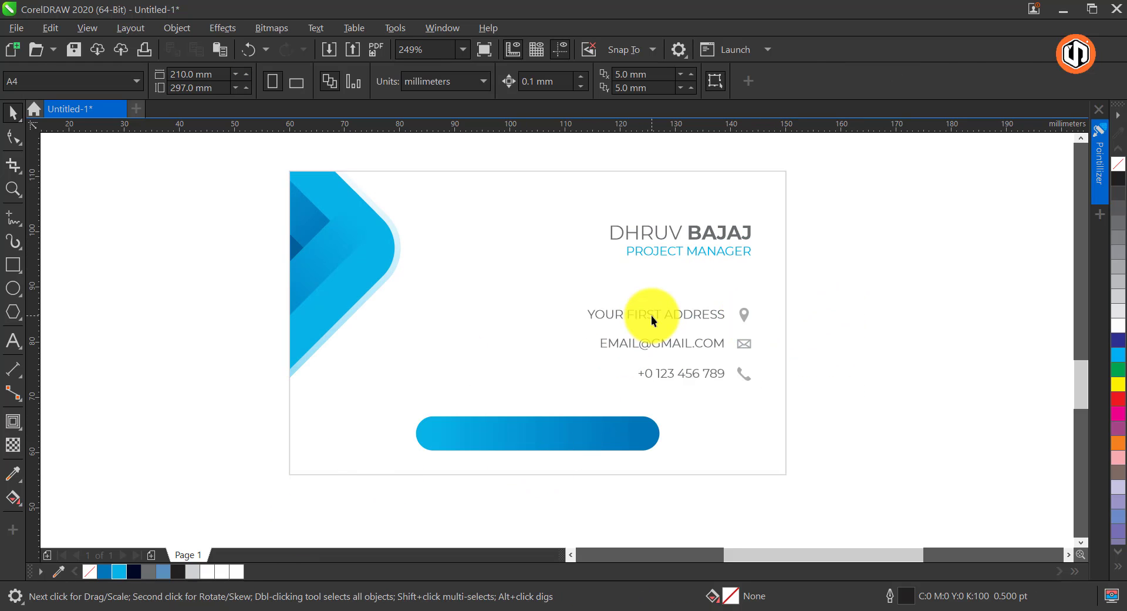
drag(651, 316, 476, 385)
key(F8)
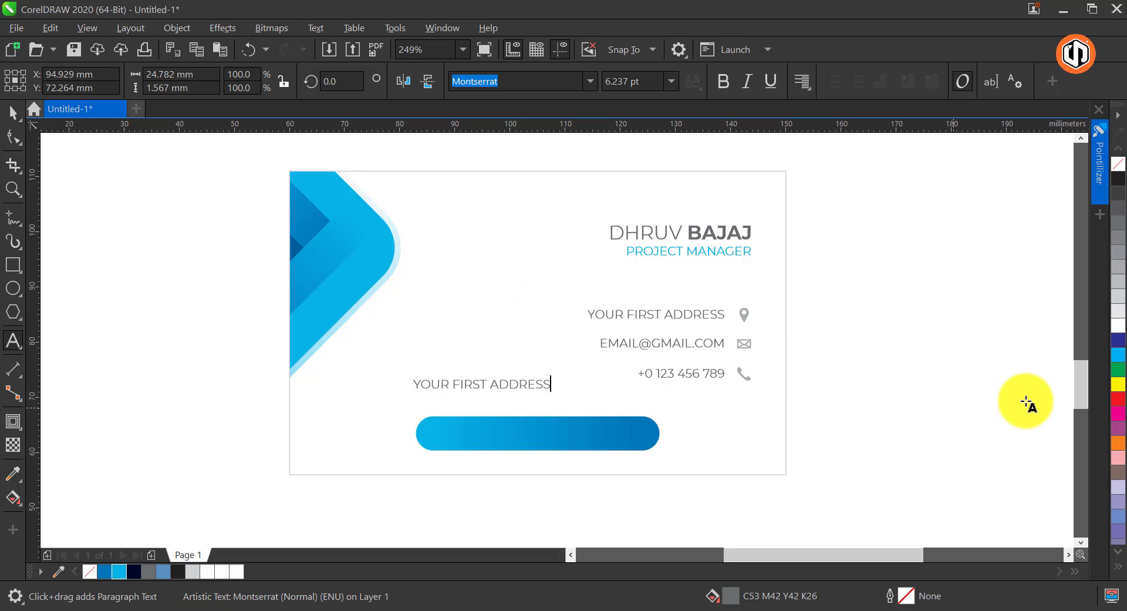
key(ctrl+a)
text(WWW.WEBSITE)
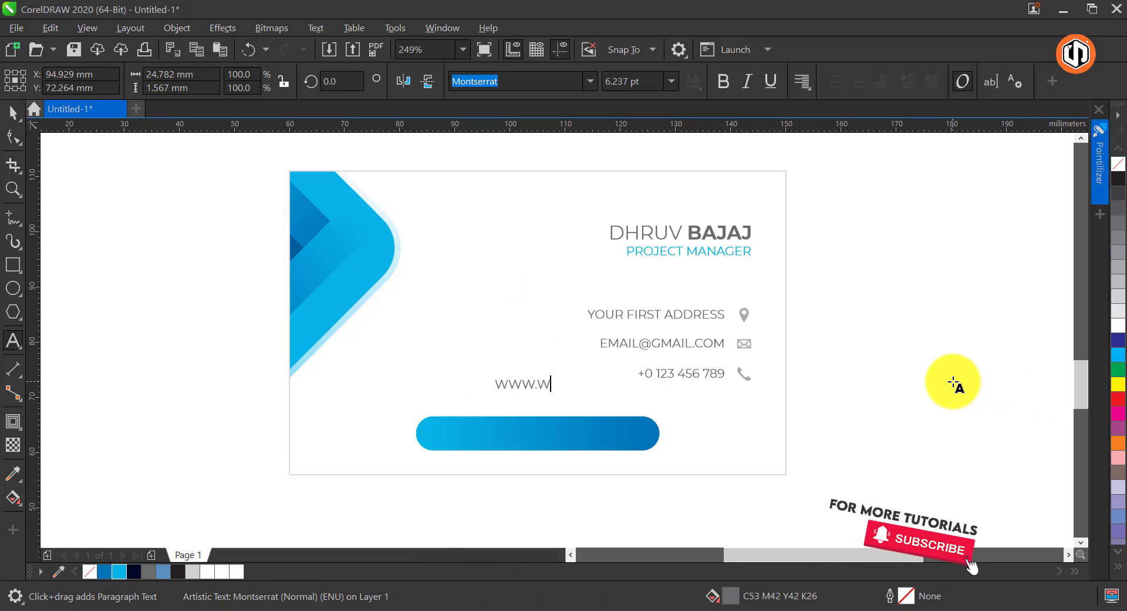
key(ctrl+space)
Center the website text on the blue pill, fill it white and make it bold
shift+click(585, 434)
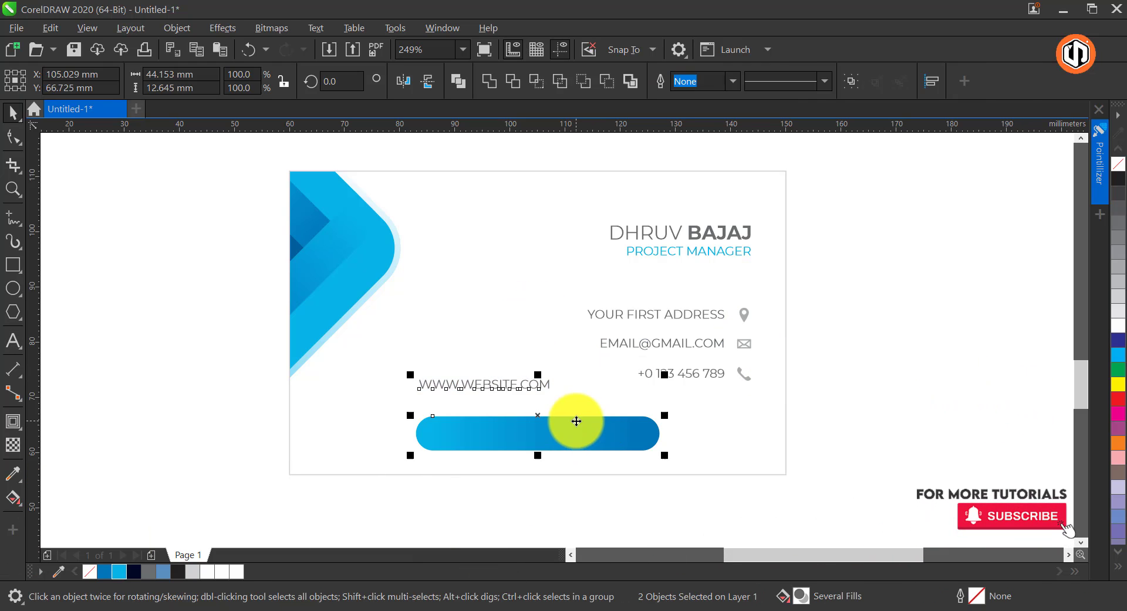
key(c)
key(e)
shift+click(623, 429)
click(1119, 325)
click(723, 81)
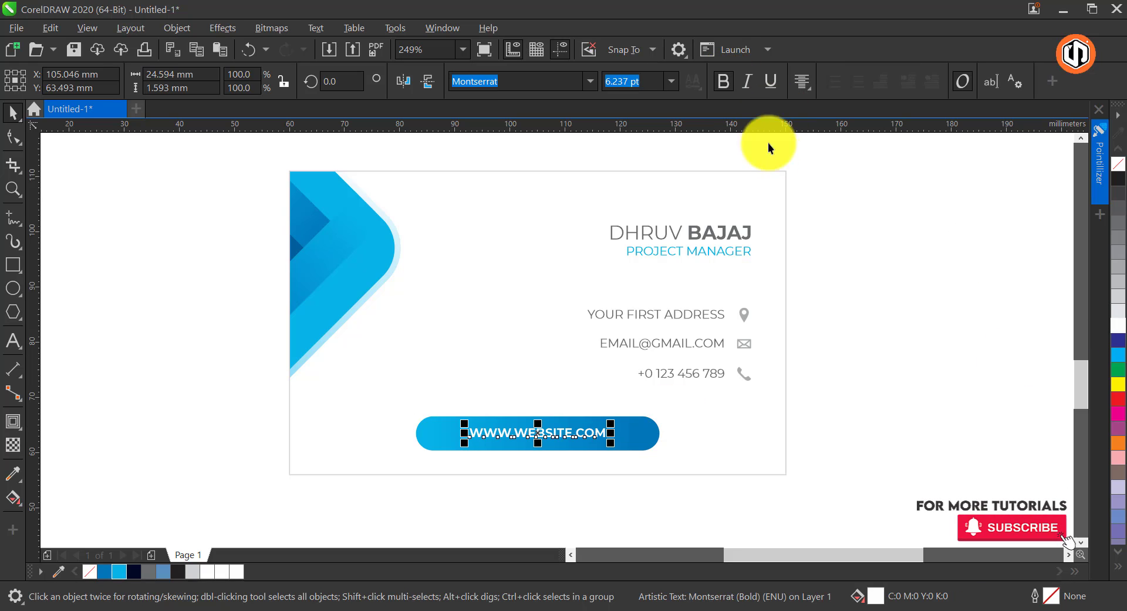
Widen the website text's letter spacing, turn off its bold and reduce it to about 5.4 pt
click(13, 137)
drag(613, 443, 629, 416)
key(space)
click(726, 82)
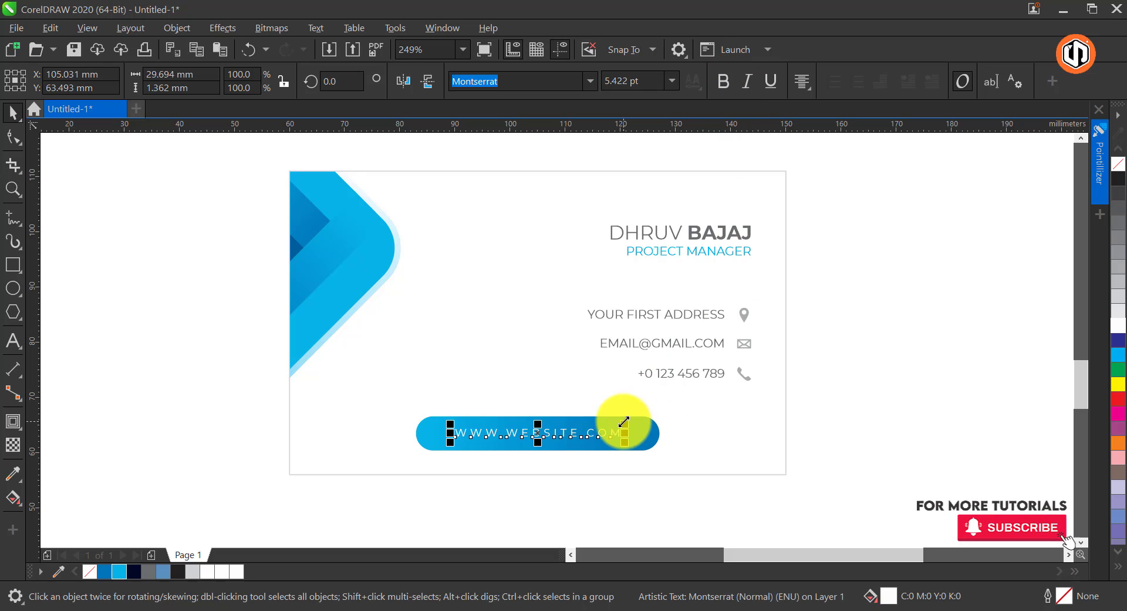
click(924, 307)
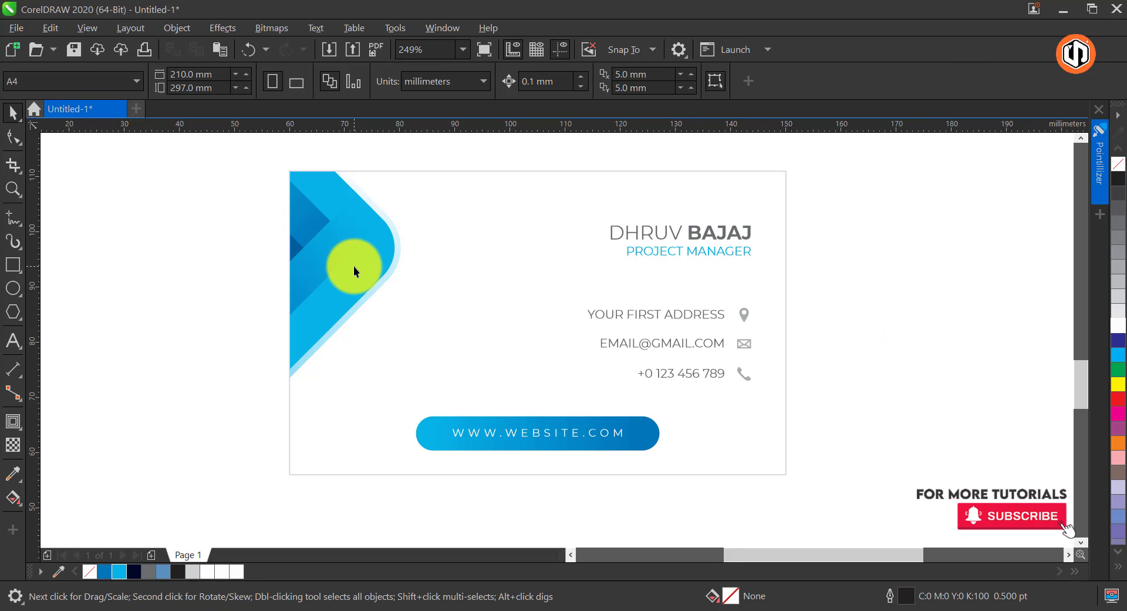
Duplicate the front card's logo symbol onto the back card's blue shape and scale it to about 7.5 x 10.6 mm
scroll(446, 260, down, 3)
click(455, 222)
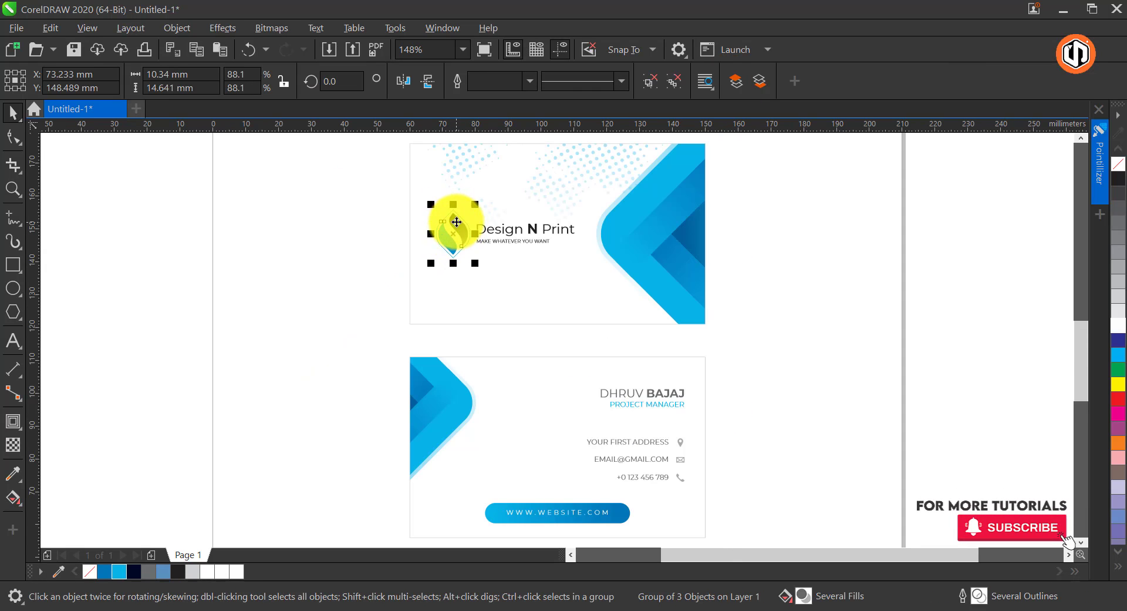
drag(457, 222, 449, 382)
right_click(449, 382)
drag(468, 365, 459, 378)
Recolor the copied logo symbol white, giving the diamond frame a white outline and both inner leaf shapes a white fill
key(F2)
drag(400, 356, 498, 436)
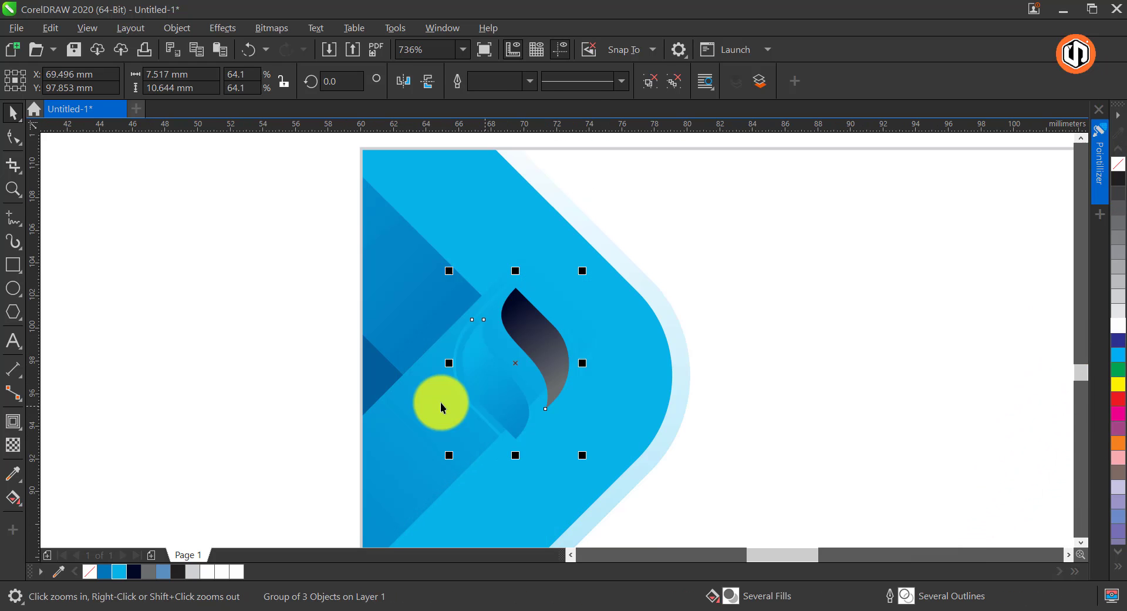
ctrl+click(497, 311)
right_click(1118, 325)
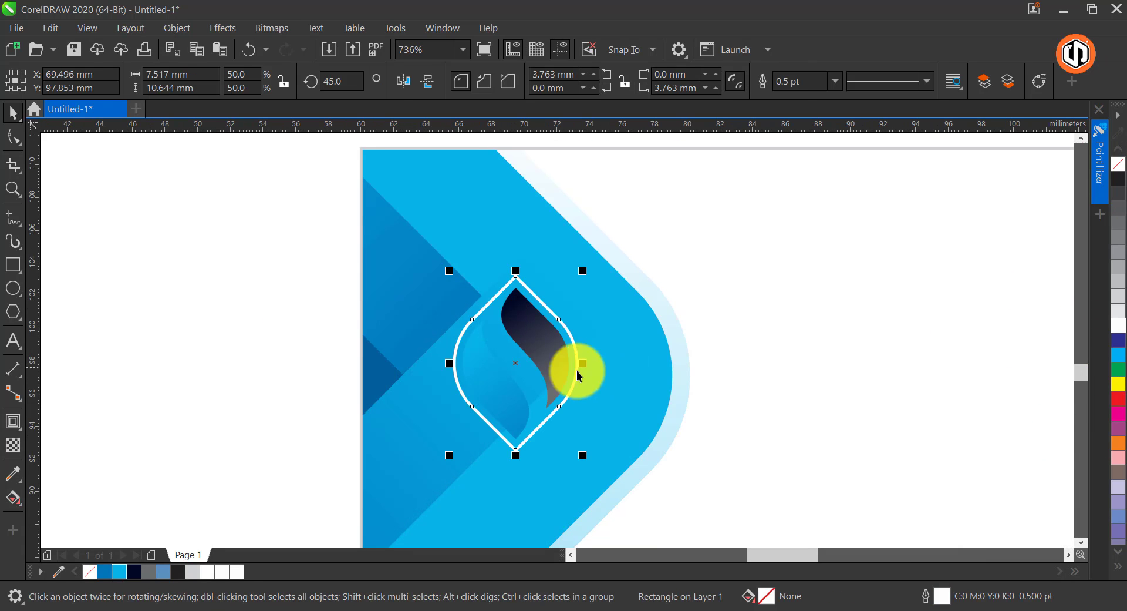
click(484, 389)
shift+click(547, 351)
drag(689, 466, 690, 468)
key(ctrl+g)
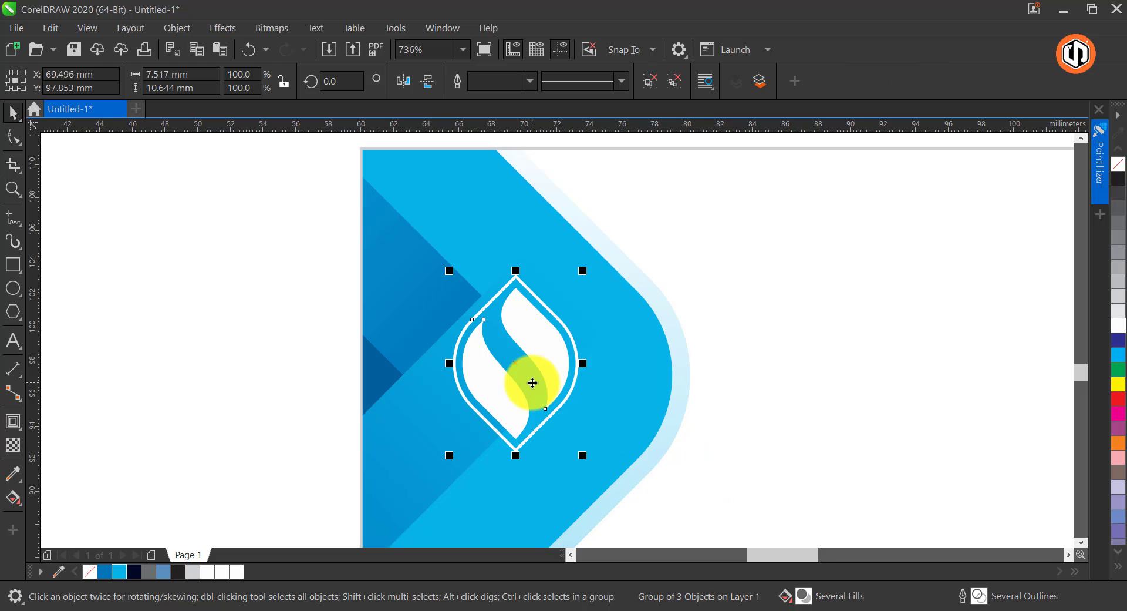
Move the white logo symbol toward the blue shape's rounded corner and reduce it to about 6.9 x 9.7 mm
drag(548, 361, 607, 379)
drag(642, 288, 643, 295)
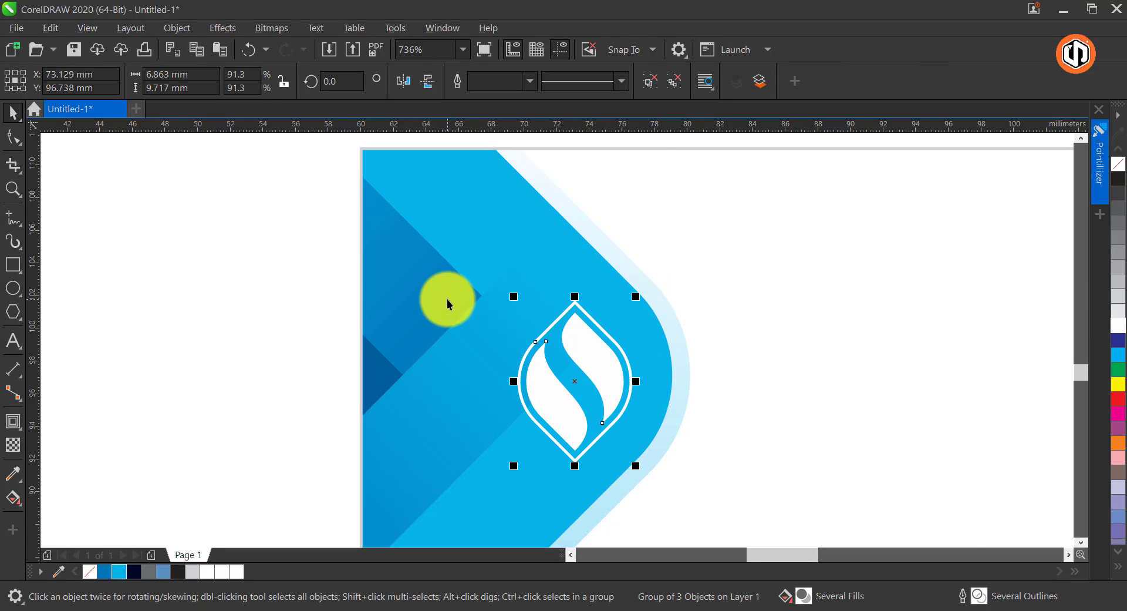
key(F4)
click(322, 288)
click(635, 371)
click(789, 343)
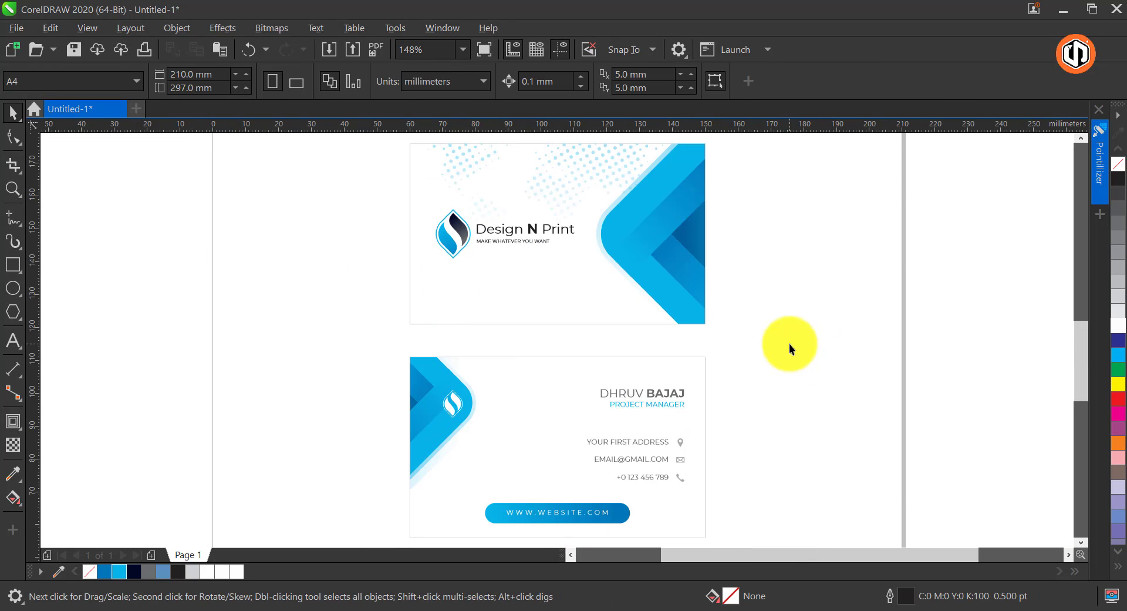